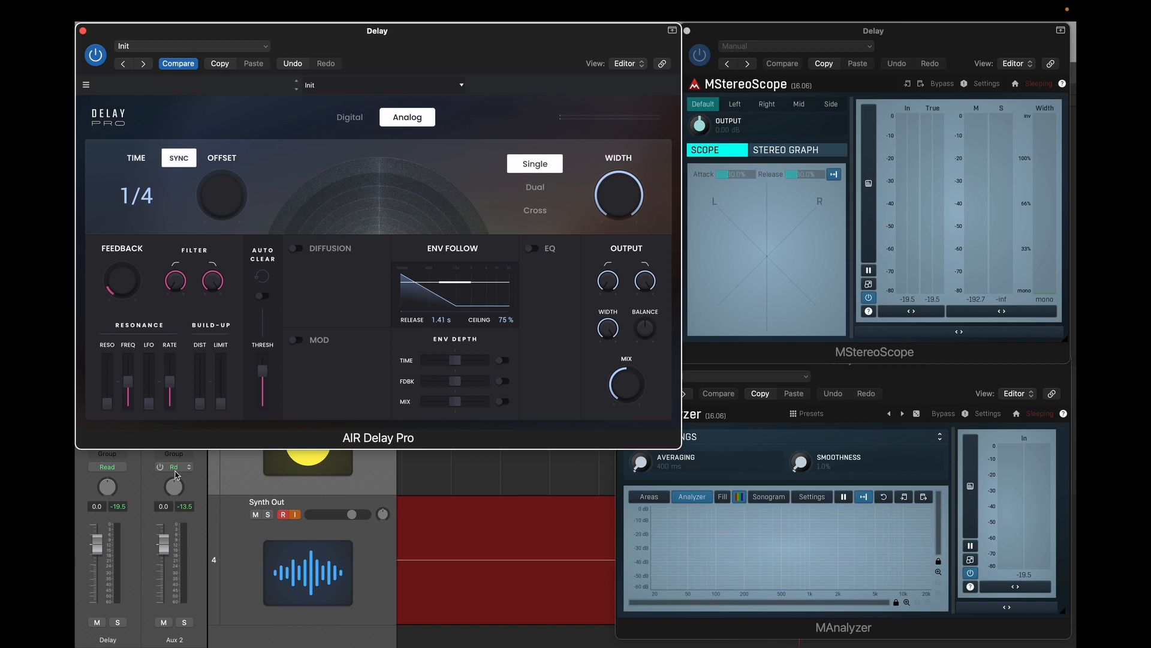
Step: Turn off tempo sync with the mix fully wet, and raise the feedback on the Analog delay
mouse_move(627, 384)
click(173, 160)
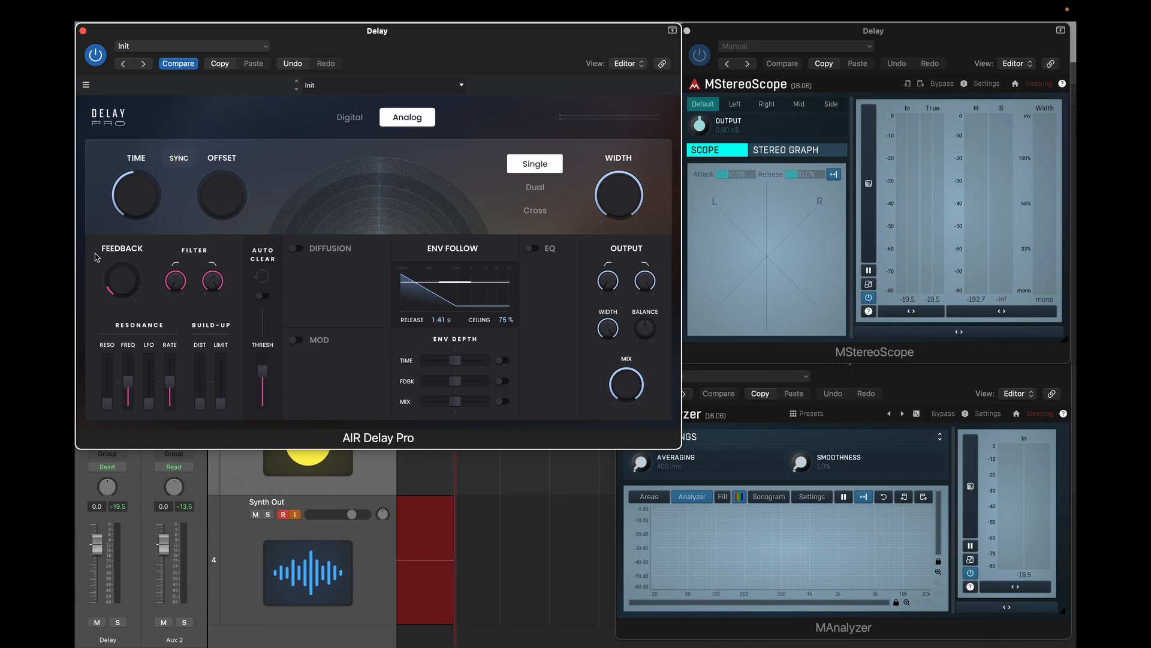
mouse_move(133, 277)
drag(134, 278, 133, 229)
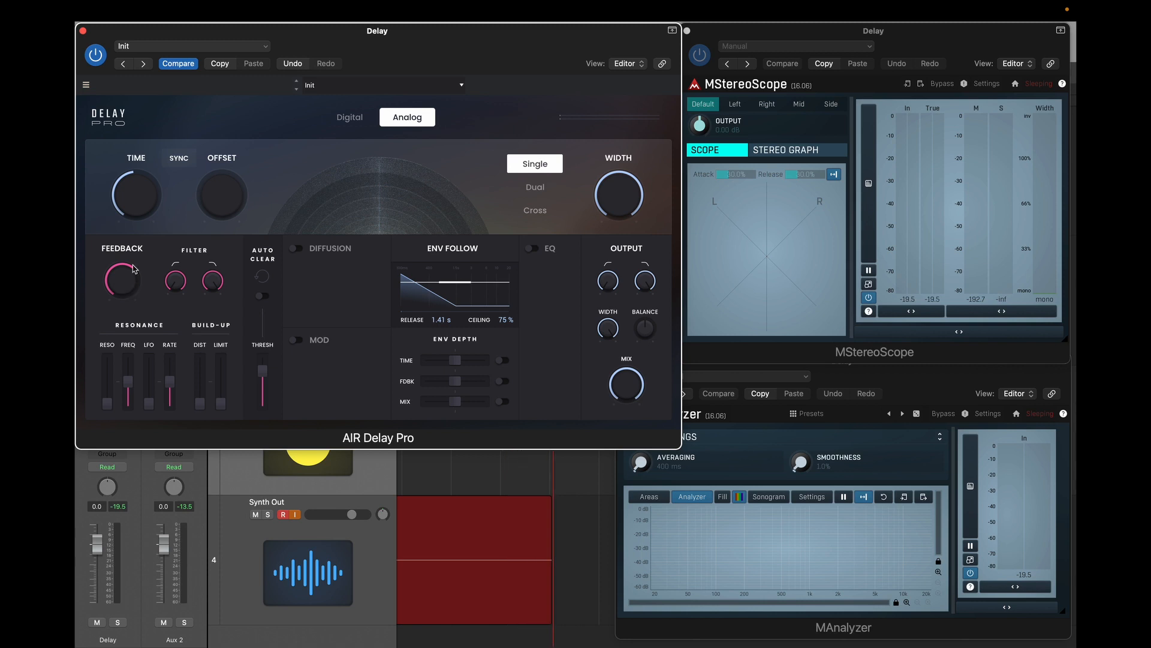
Step: Sweep the Analog delay time to about 1.04 s while a note repeats, and lower the feedback to zero
mouse_move(147, 217)
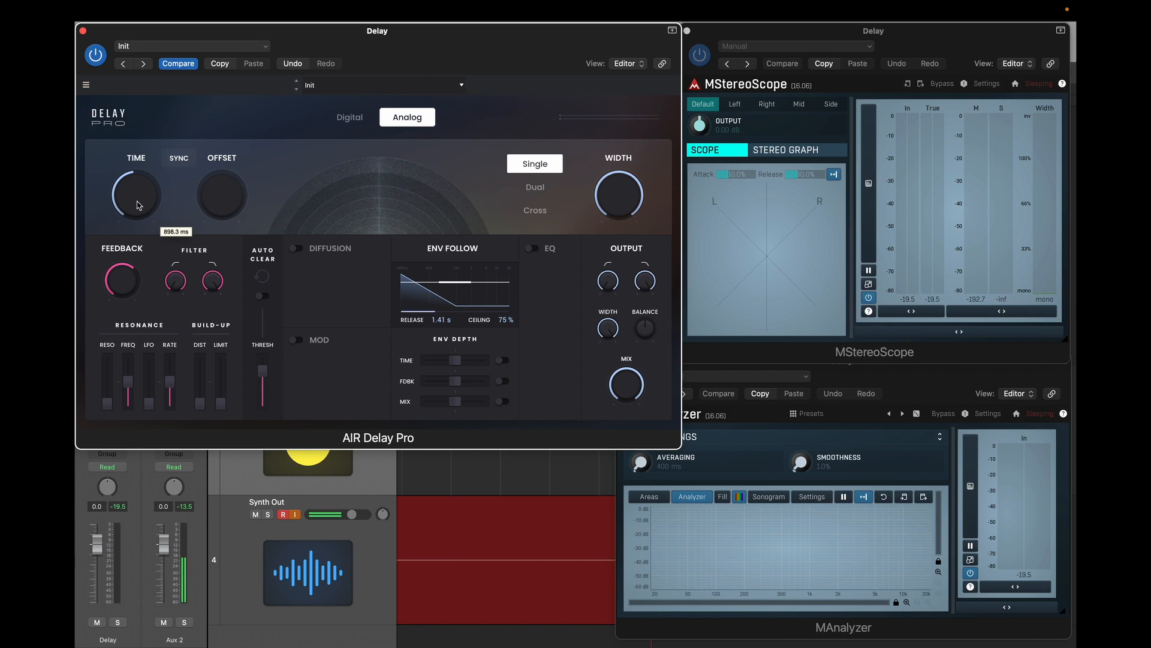
mouse_move(137, 202)
mouse_down()
mouse_move(137, 237)
mouse_move(137, 210)
mouse_up()
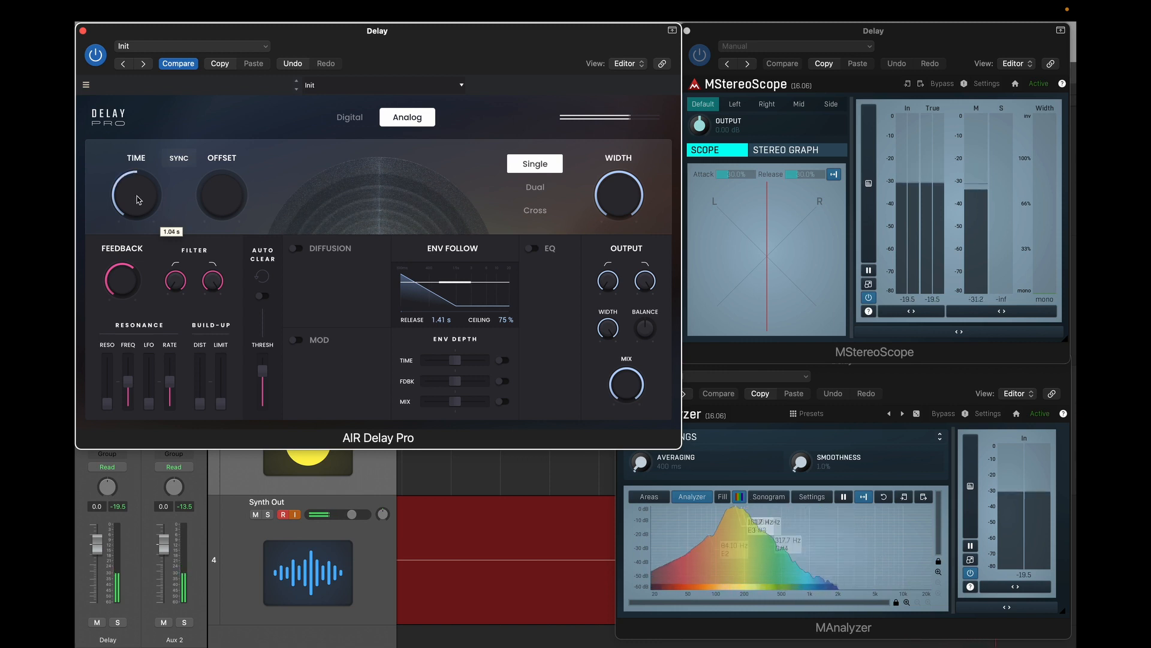
mouse_move(122, 279)
mouse_down()
mouse_move(122, 318)
mouse_move(128, 301)
mouse_up()
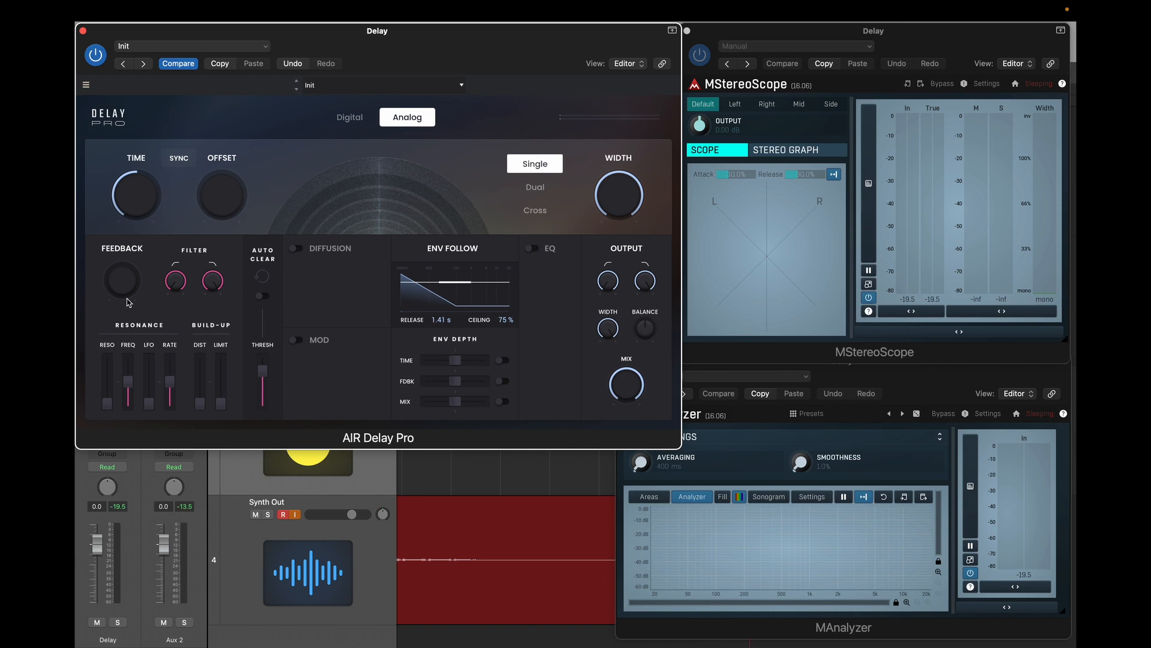
Step: With Digital mode selected, raise the feedback and sweep the delay time down to about 710 ms
click(344, 124)
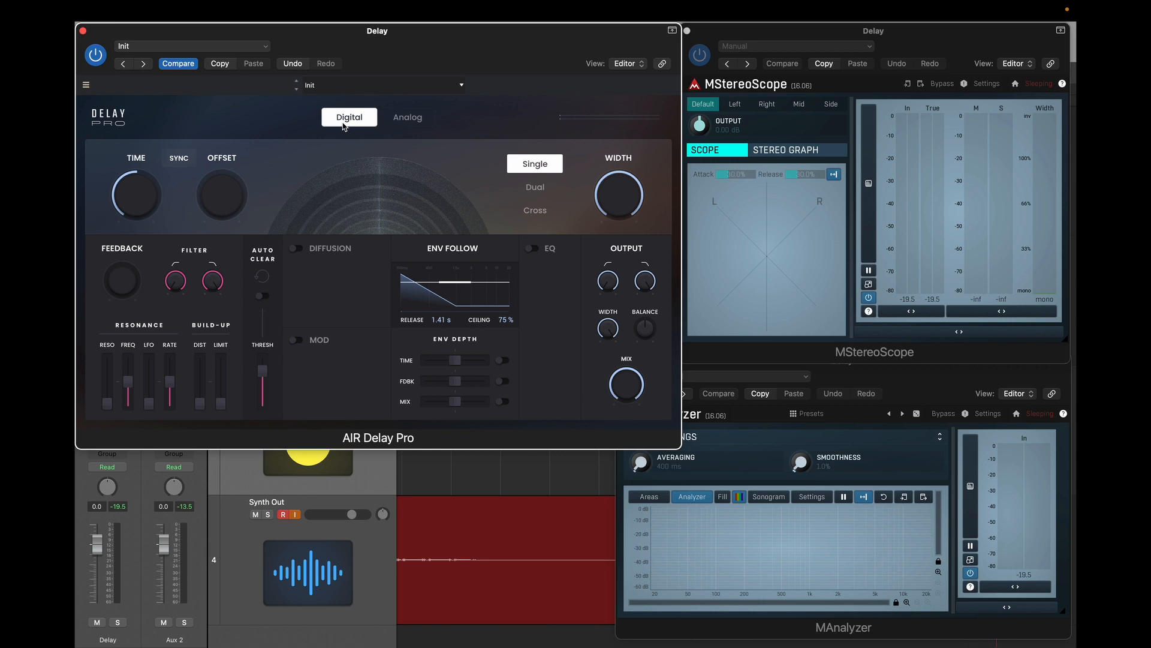
drag(125, 280, 126, 205)
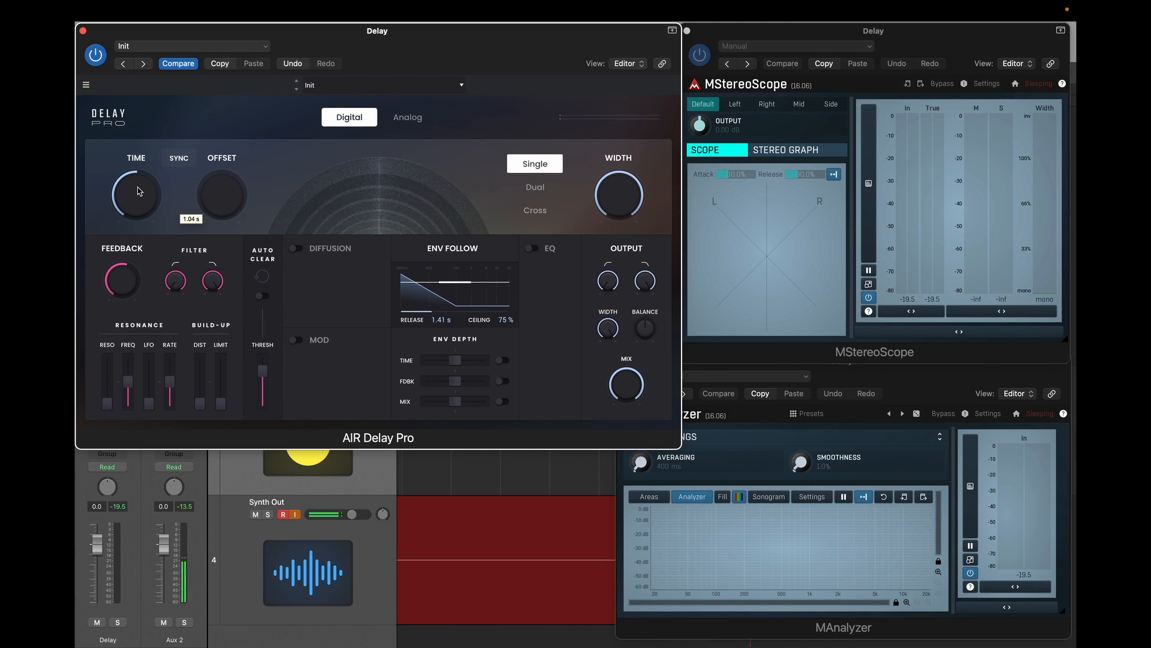
drag(138, 191, 137, 223)
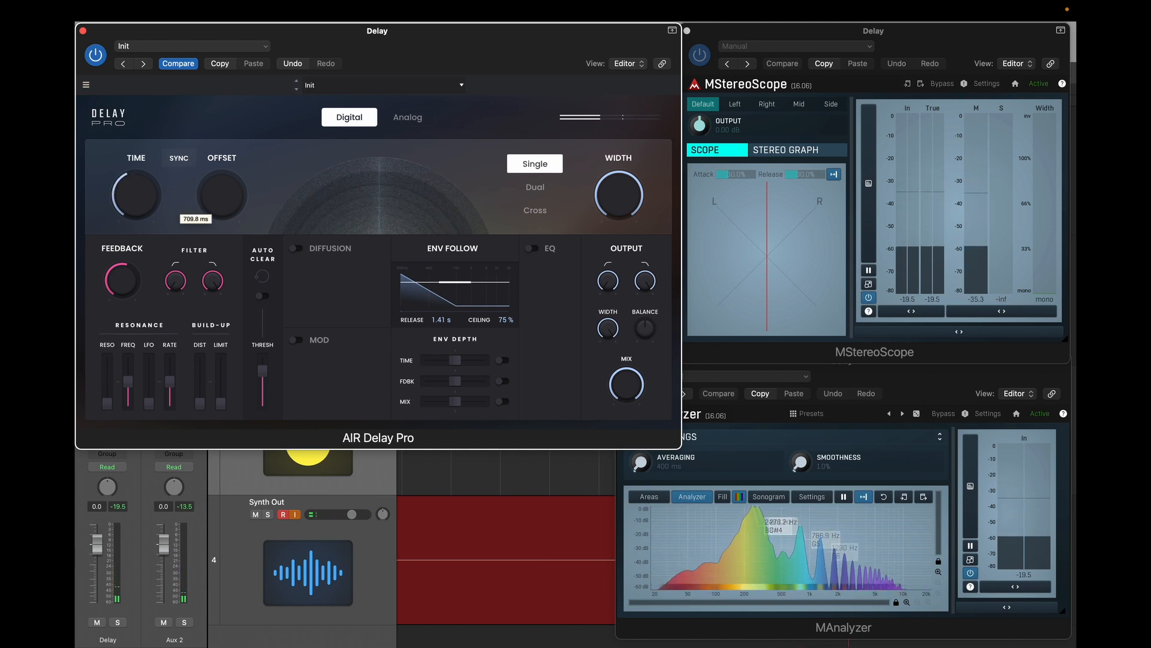
Step: Sweep the Digital delay time to about 1.01 s with high feedback, and bring the feedback down to near zero
drag(133, 283, 135, 270)
click(137, 194)
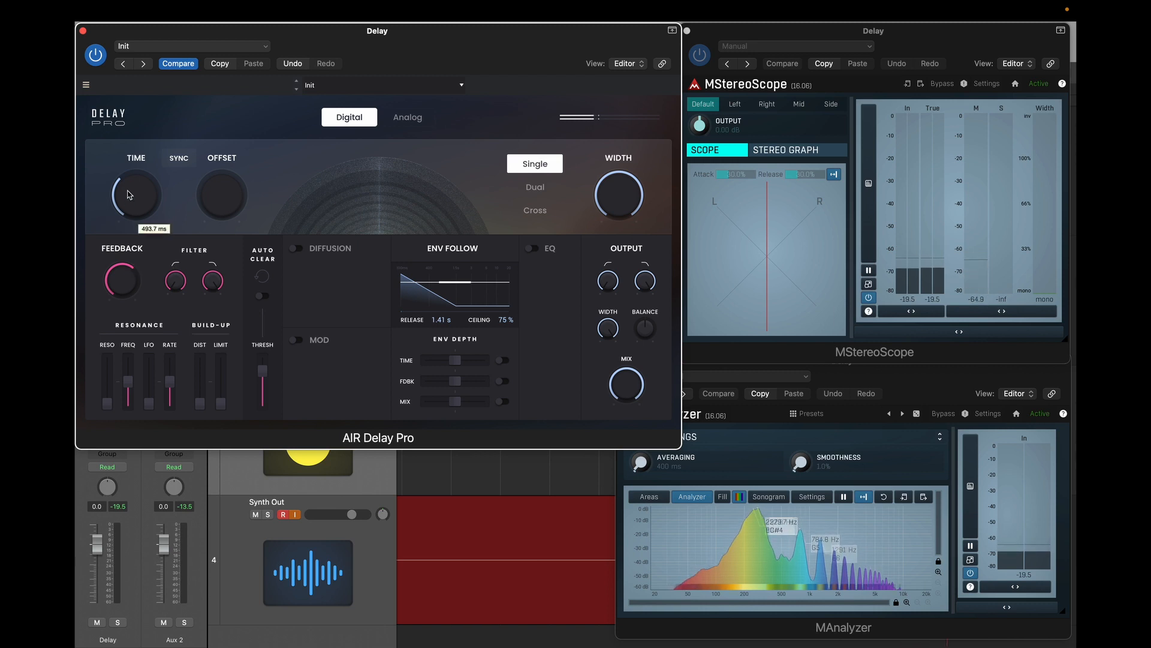
mouse_move(137, 195)
mouse_down()
mouse_move(136, 216)
mouse_move(137, 188)
mouse_up()
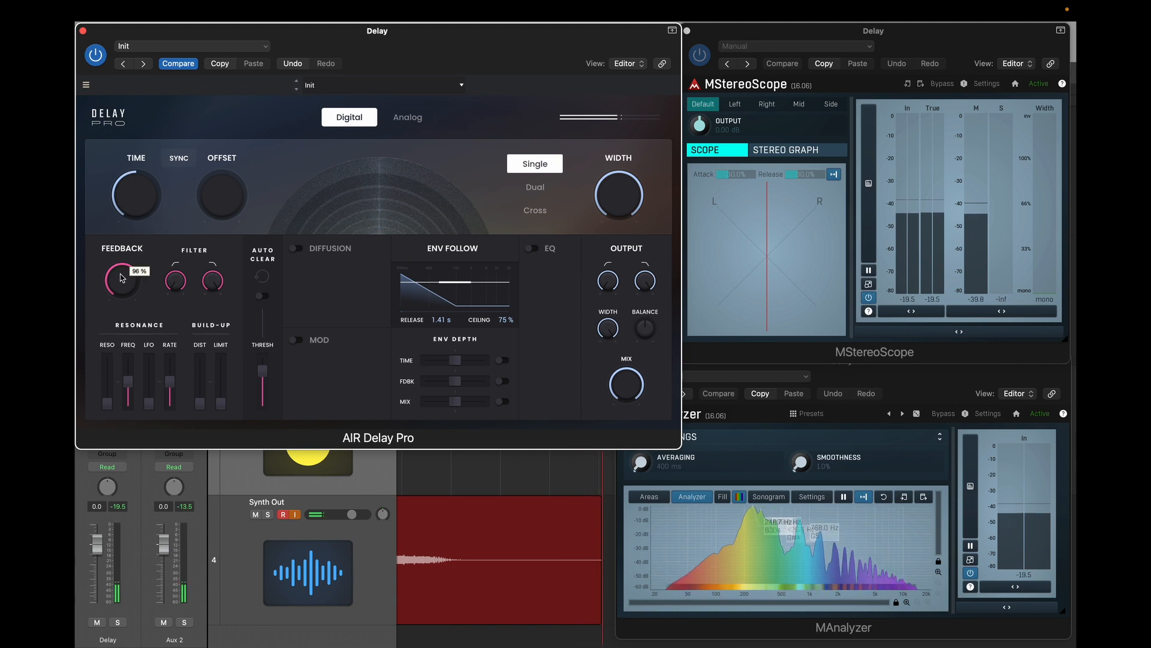
drag(121, 283, 122, 302)
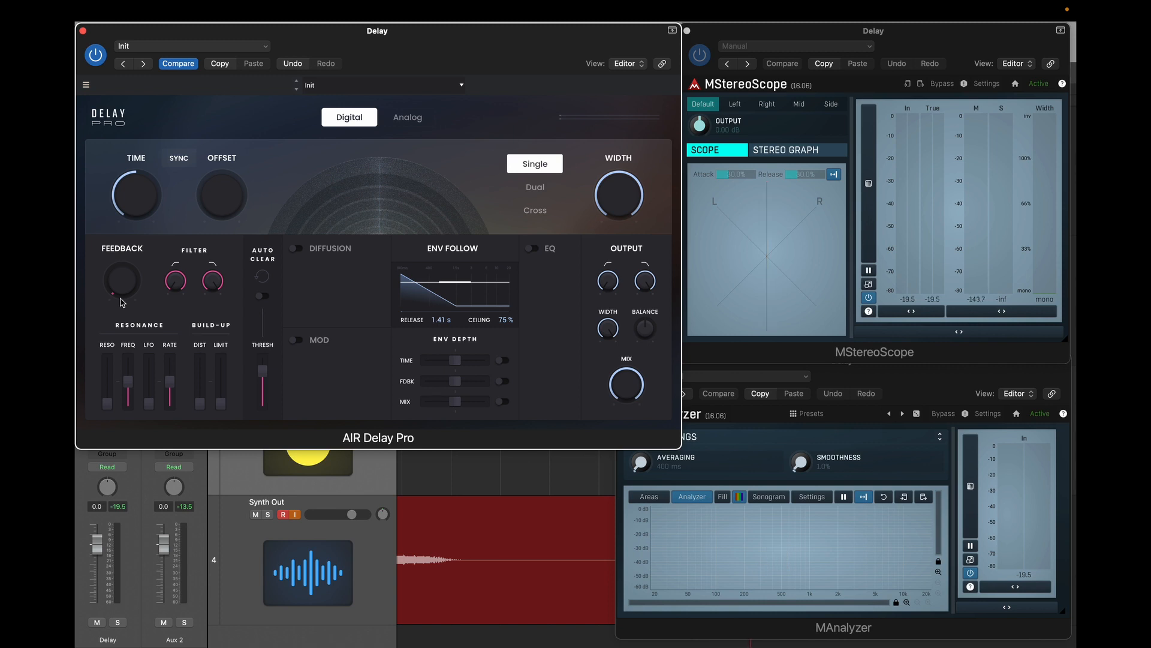
Step: Return the delay to Analog mode with tempo sync on, and raise the feedback
click(410, 119)
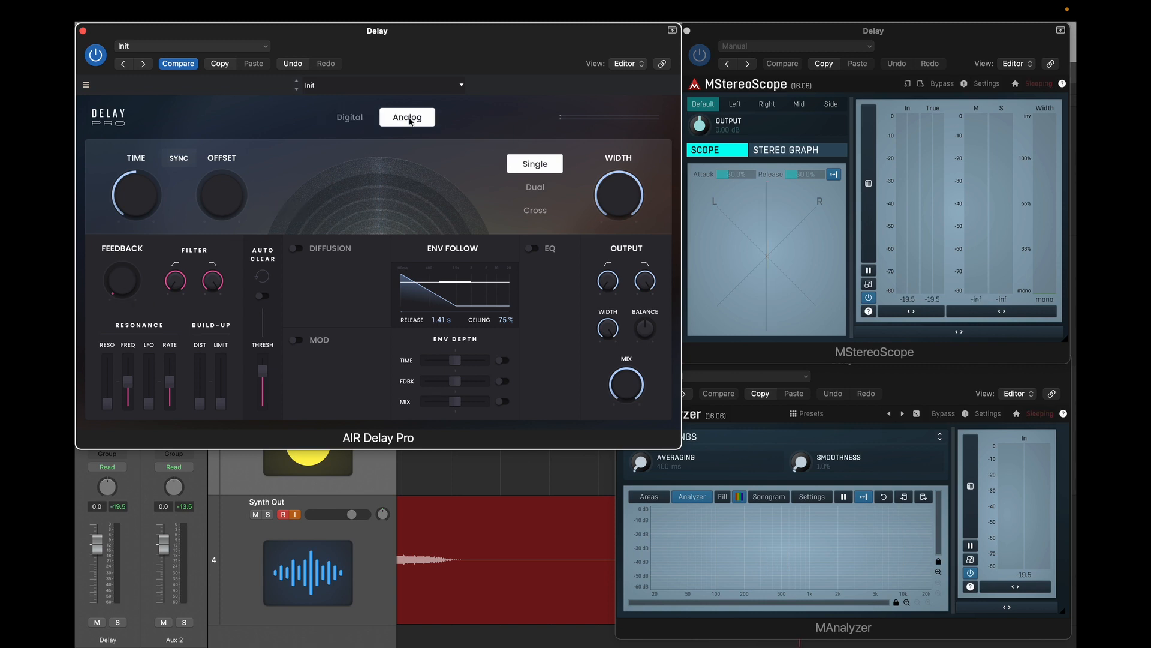
click(179, 160)
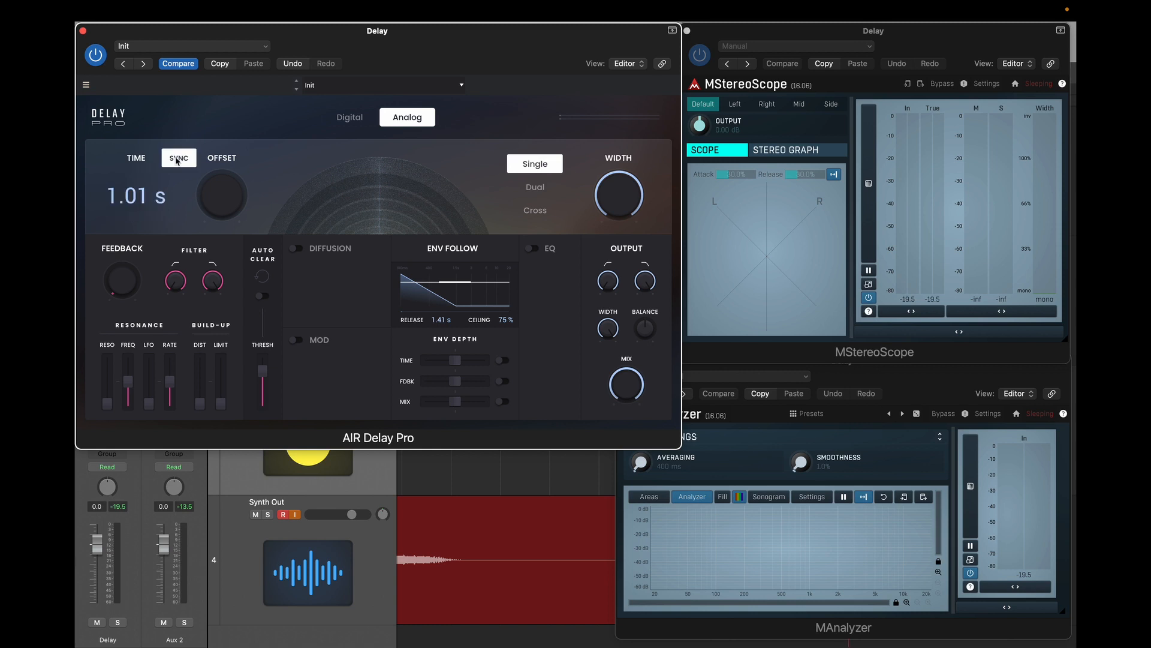
drag(123, 285, 123, 239)
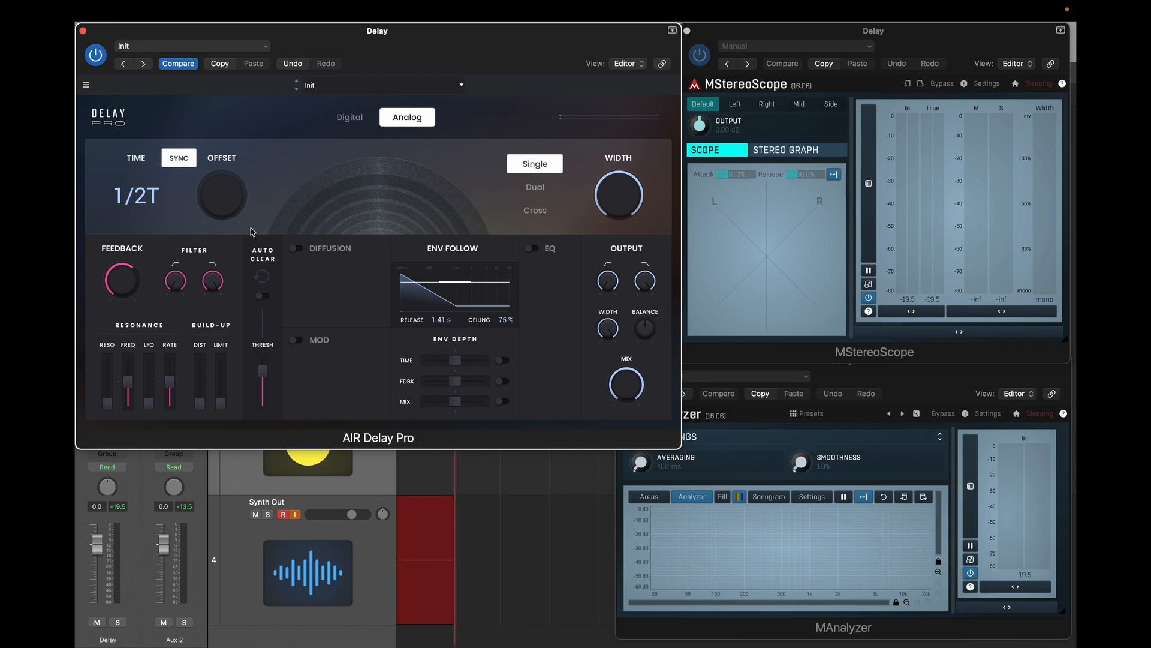
Step: Set the tempo-synced delay time to 1/4
click(136, 195)
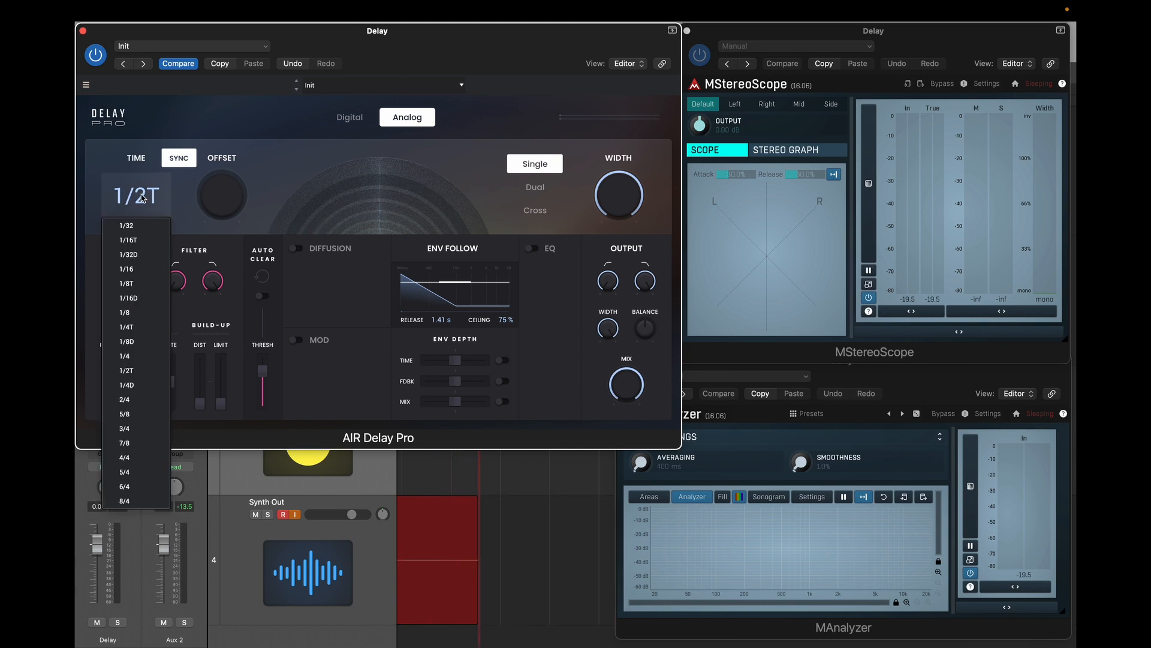
click(127, 355)
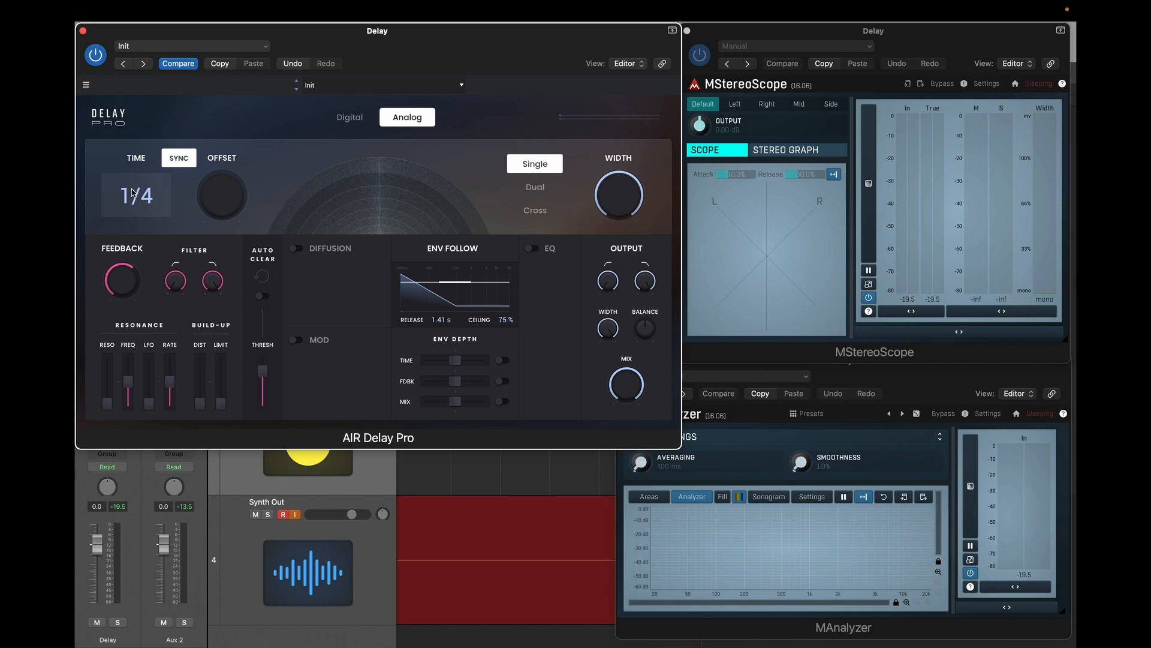
click(136, 193)
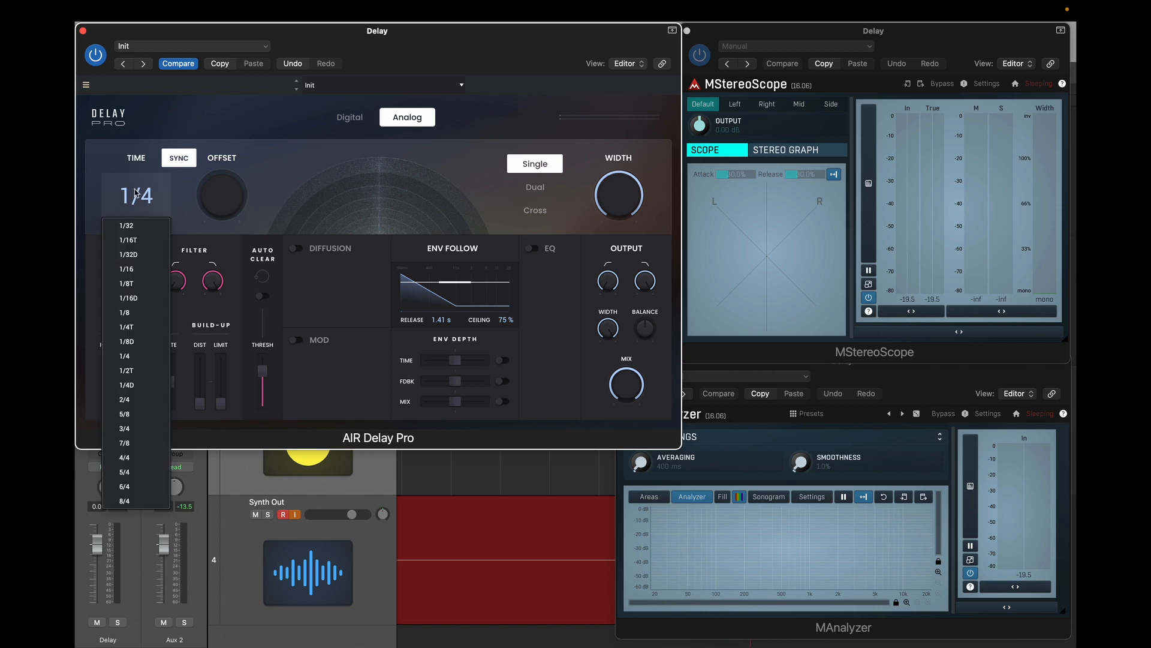
click(137, 193)
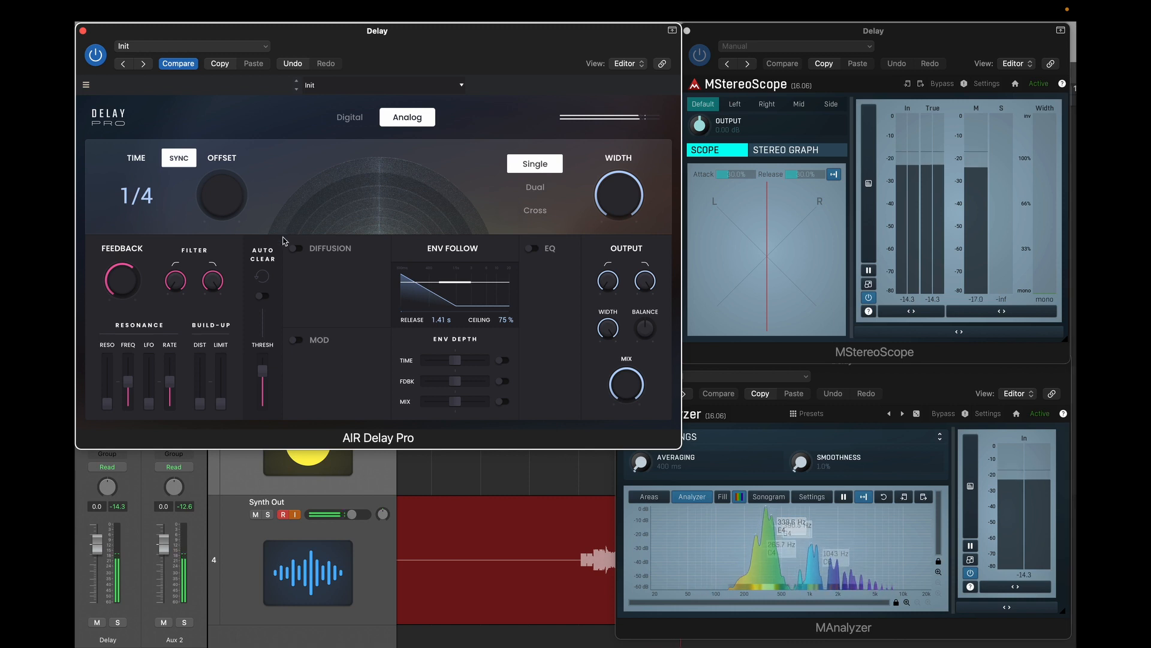
Step: Lower the feedback somewhat and add a very small stereo time offset to the Single delay
drag(128, 283, 126, 298)
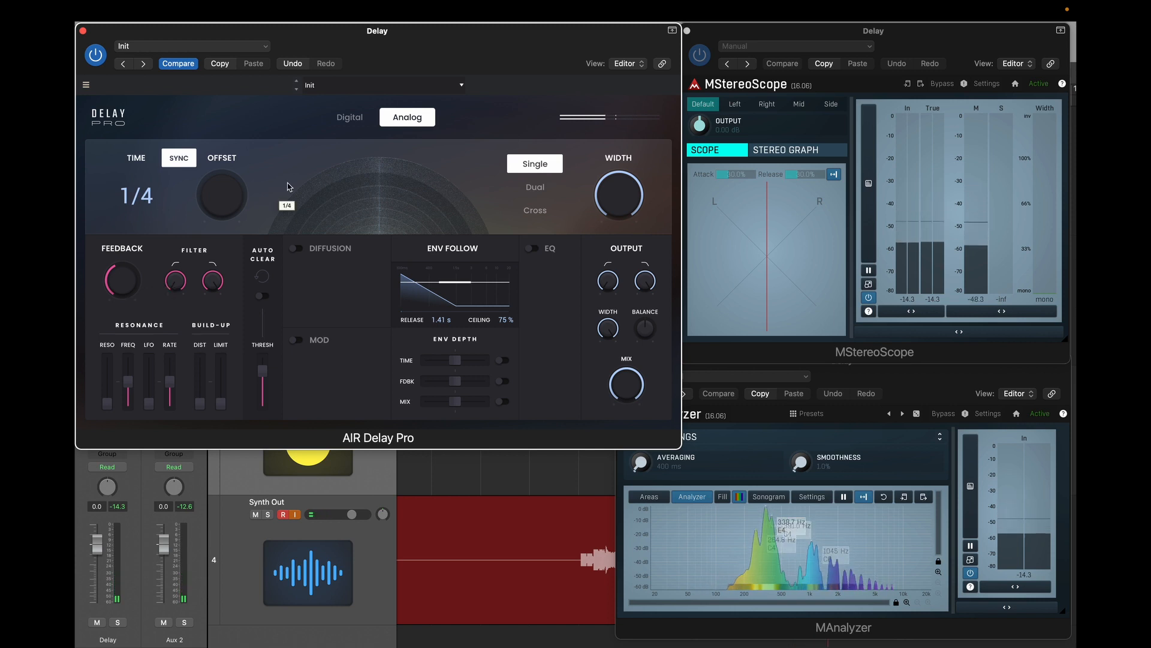
drag(232, 204, 232, 199)
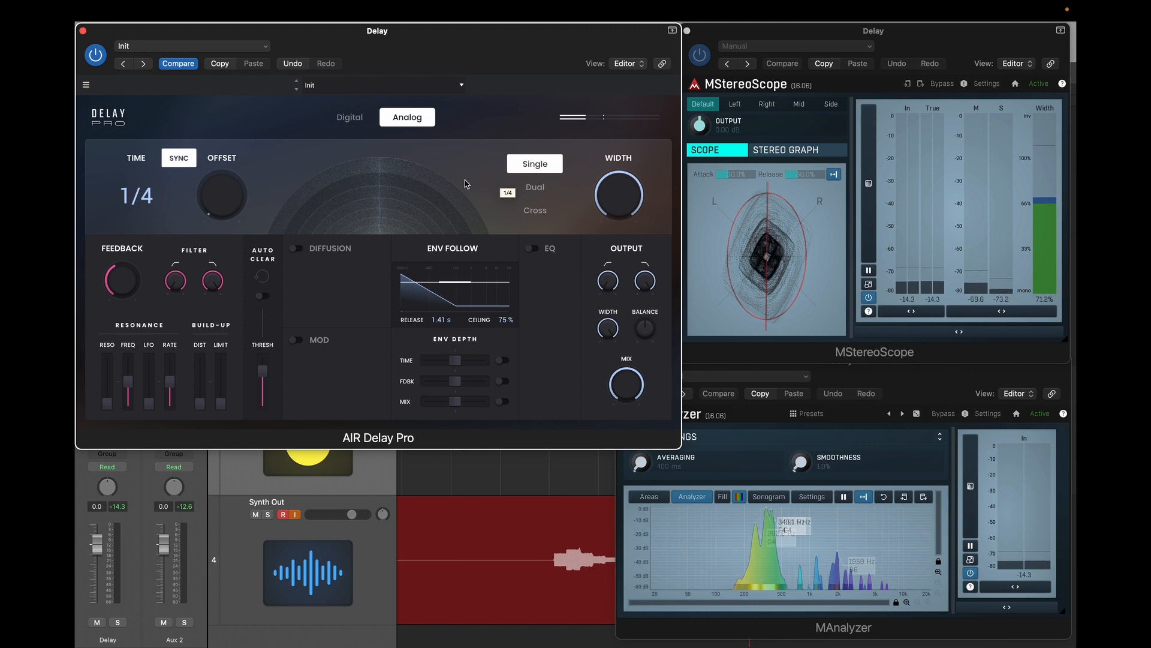
Step: Switch the delay to Dual mode and set Time 2 to 1/8
click(532, 193)
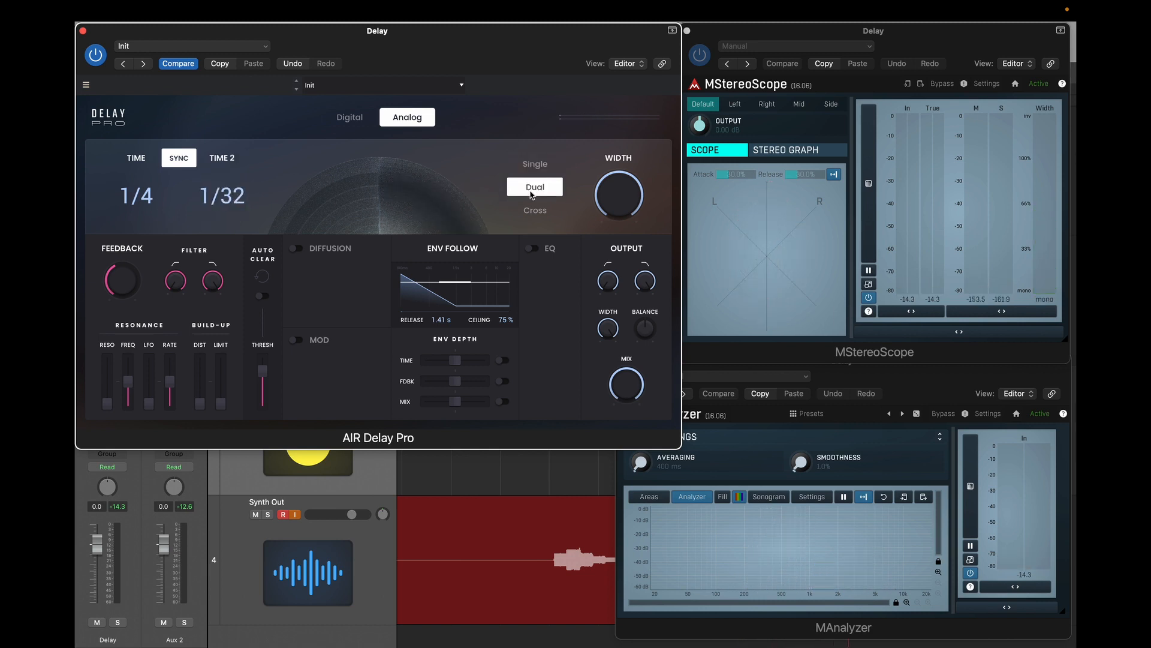
click(228, 200)
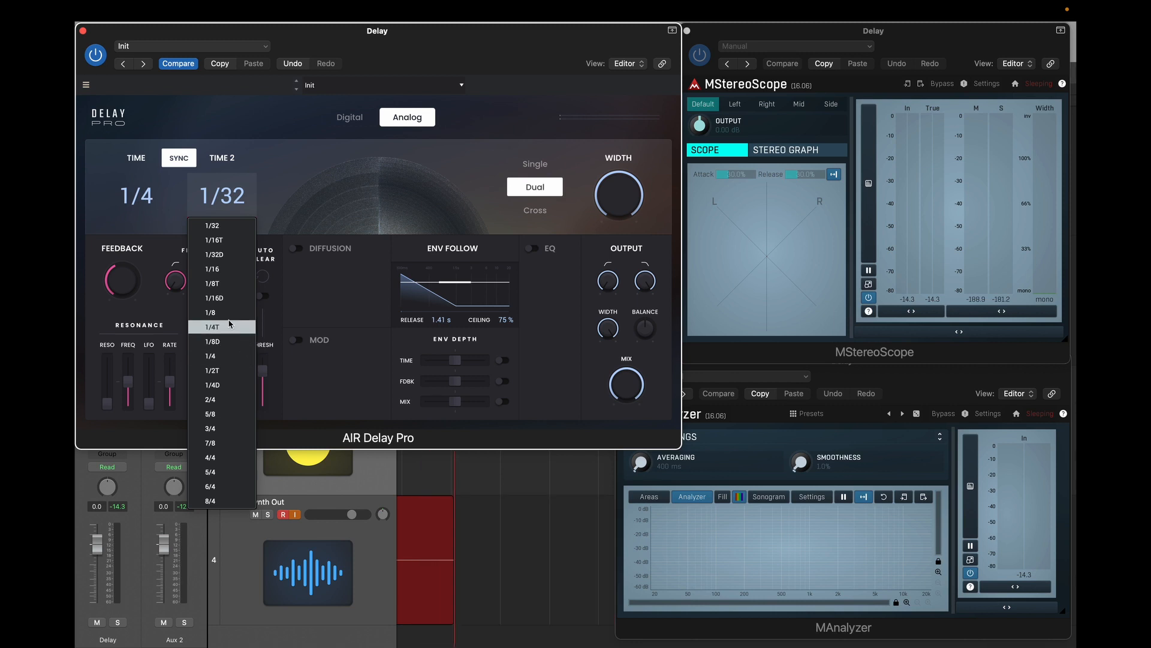
click(228, 313)
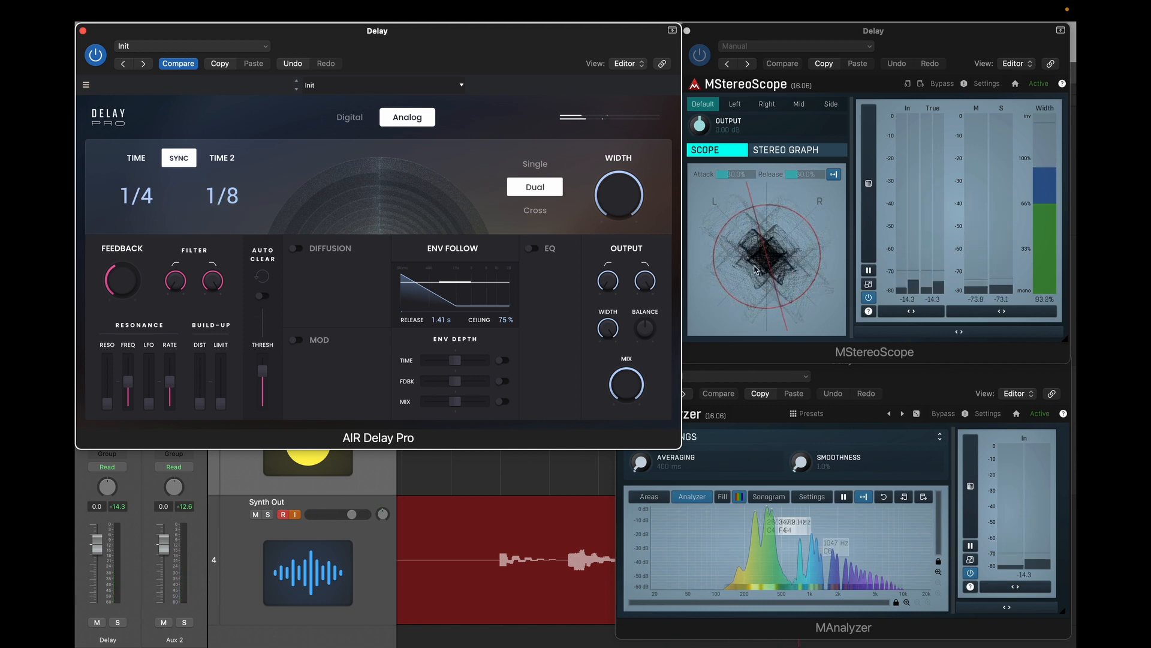
Step: Switch the delay to Cross mode and try 1/32 for the linked delay times before setting both to 1/4
click(534, 211)
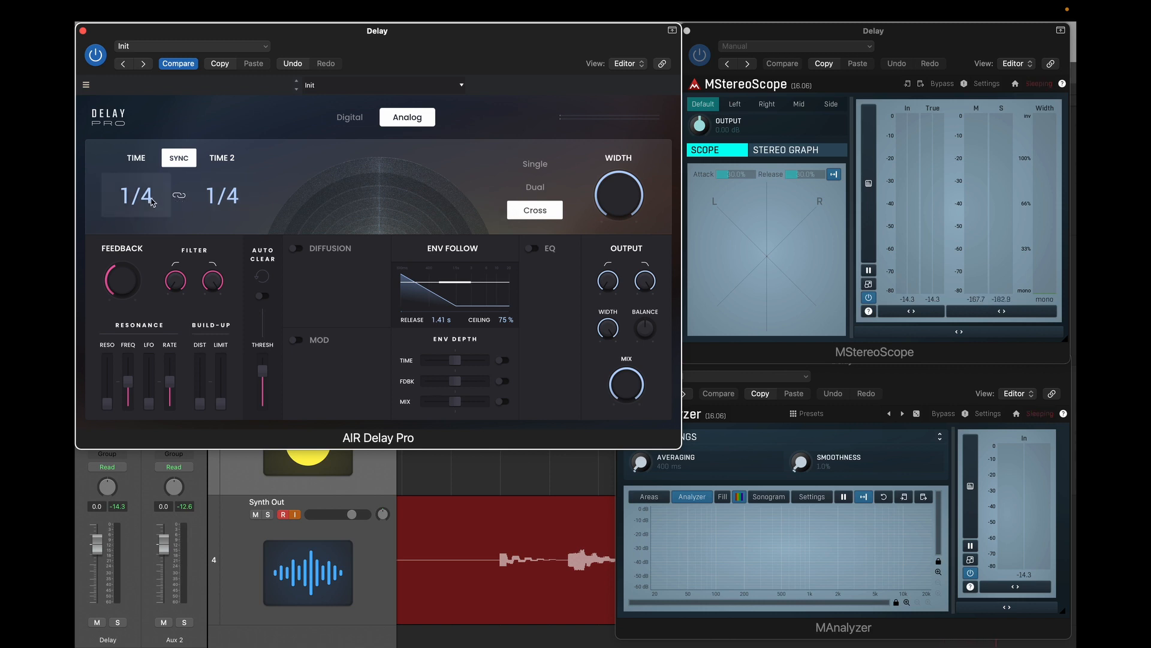
click(231, 196)
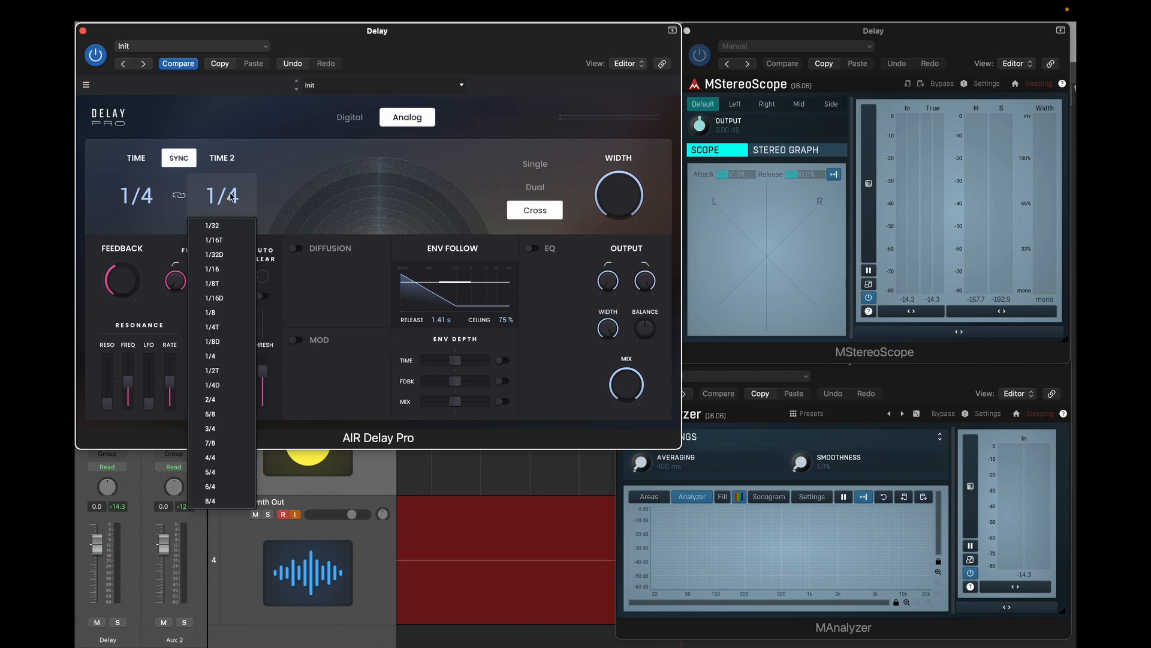
click(223, 229)
click(224, 204)
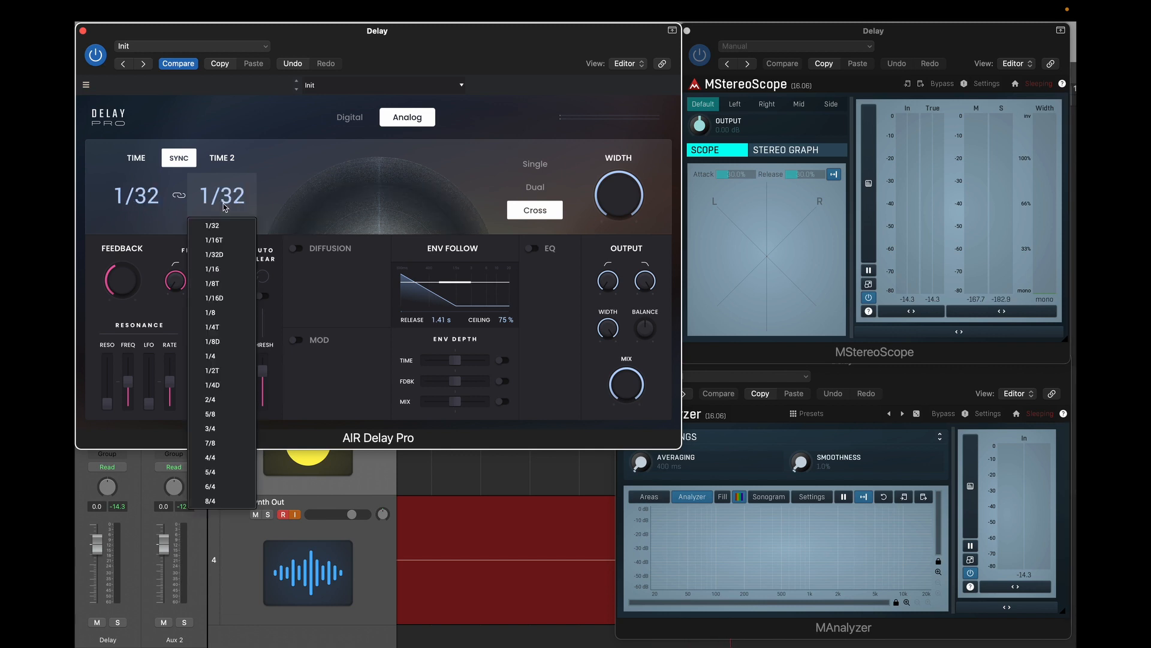
click(225, 357)
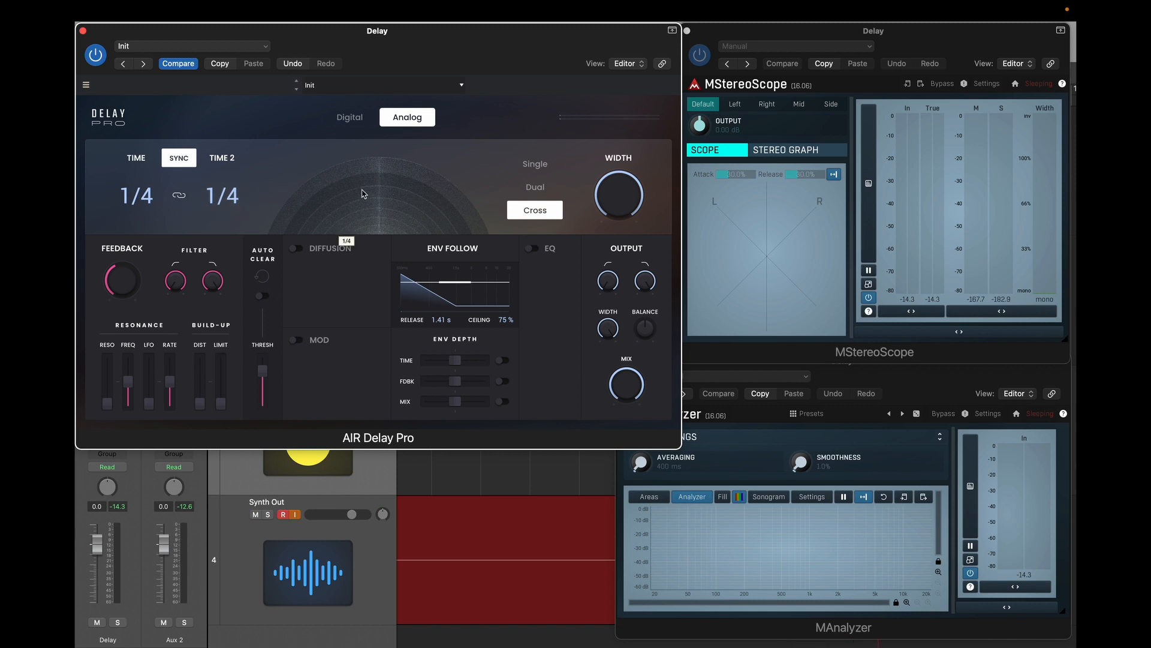
Step: Audition the Cross delay and reduce the main delay width to 0%
key(space)
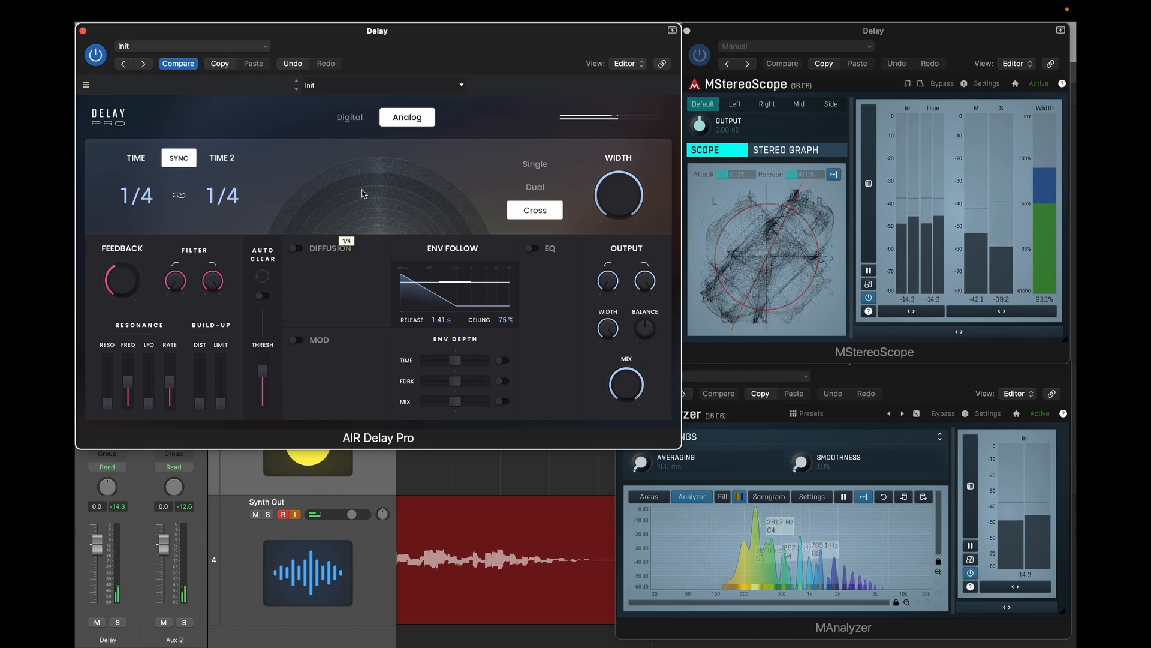
mouse_move(612, 188)
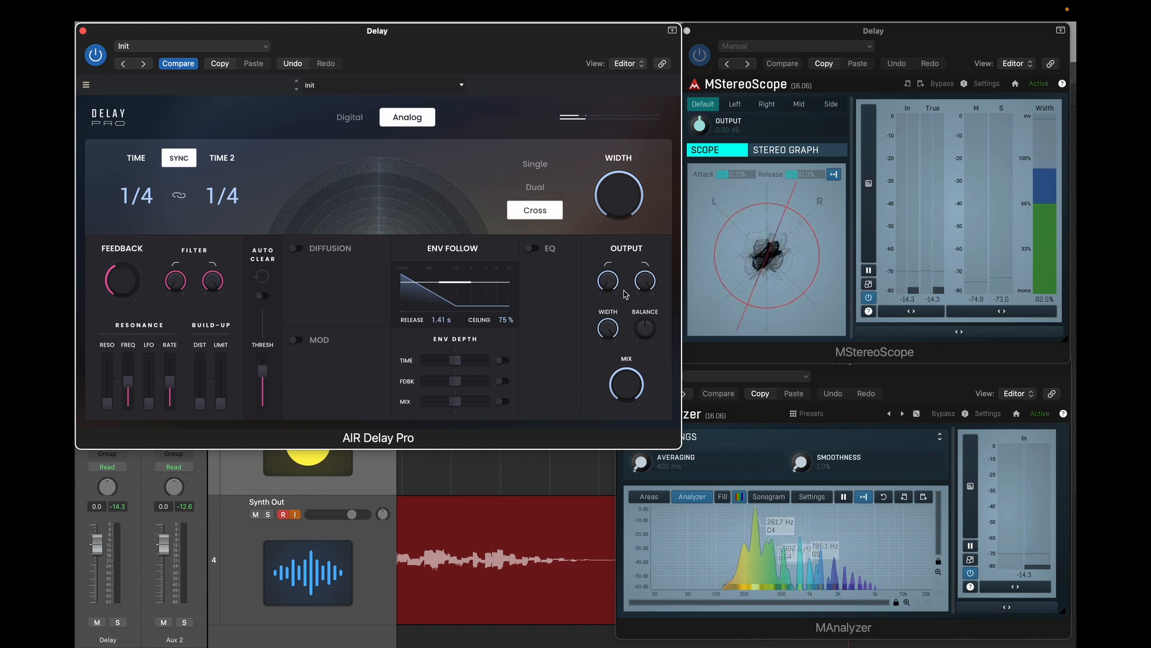
mouse_move(616, 331)
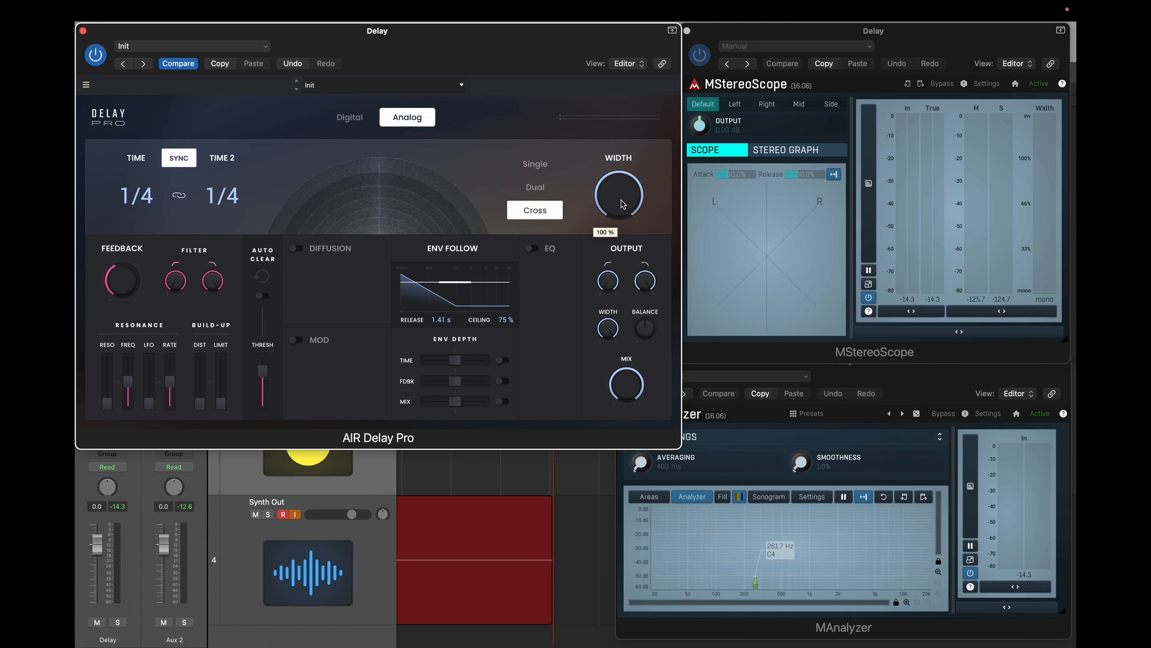
drag(620, 211, 621, 227)
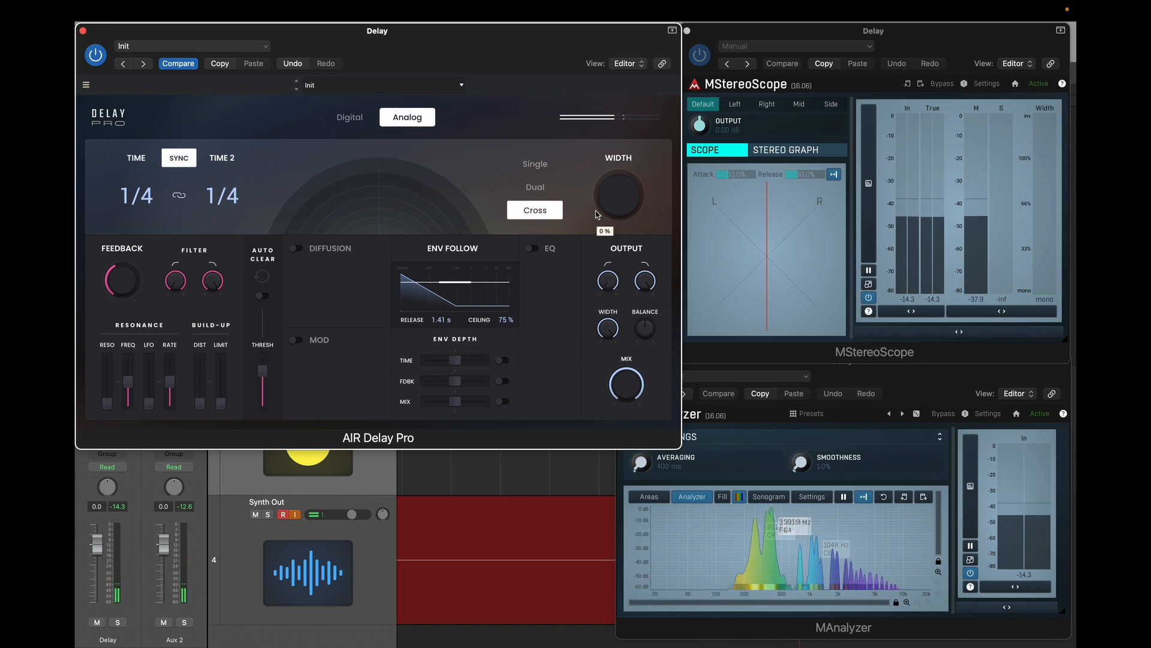
Step: Switch the delay to Dual mode with tempo sync off, and set Time 2 to 800 ms
click(541, 193)
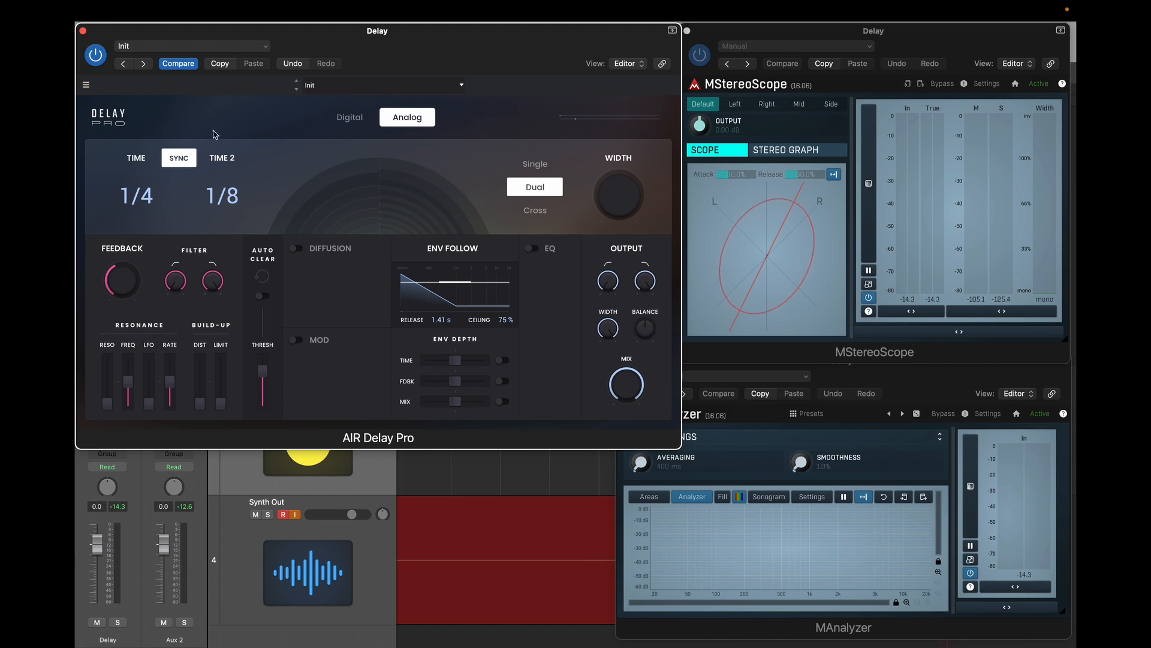
click(174, 162)
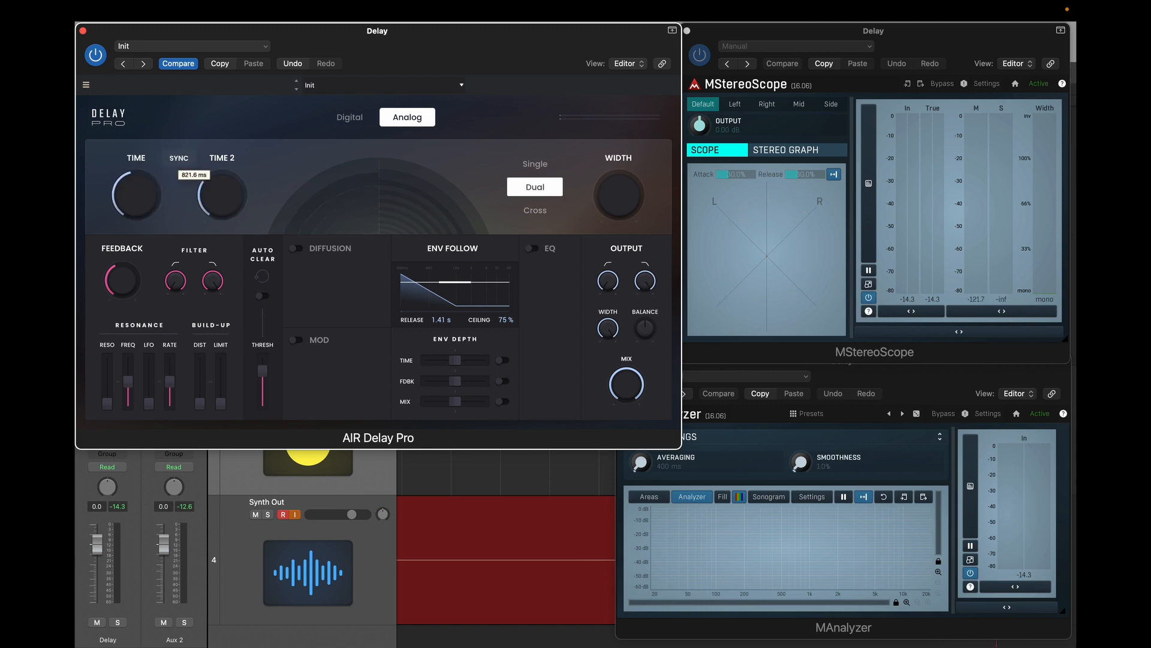
drag(222, 195, 222, 207)
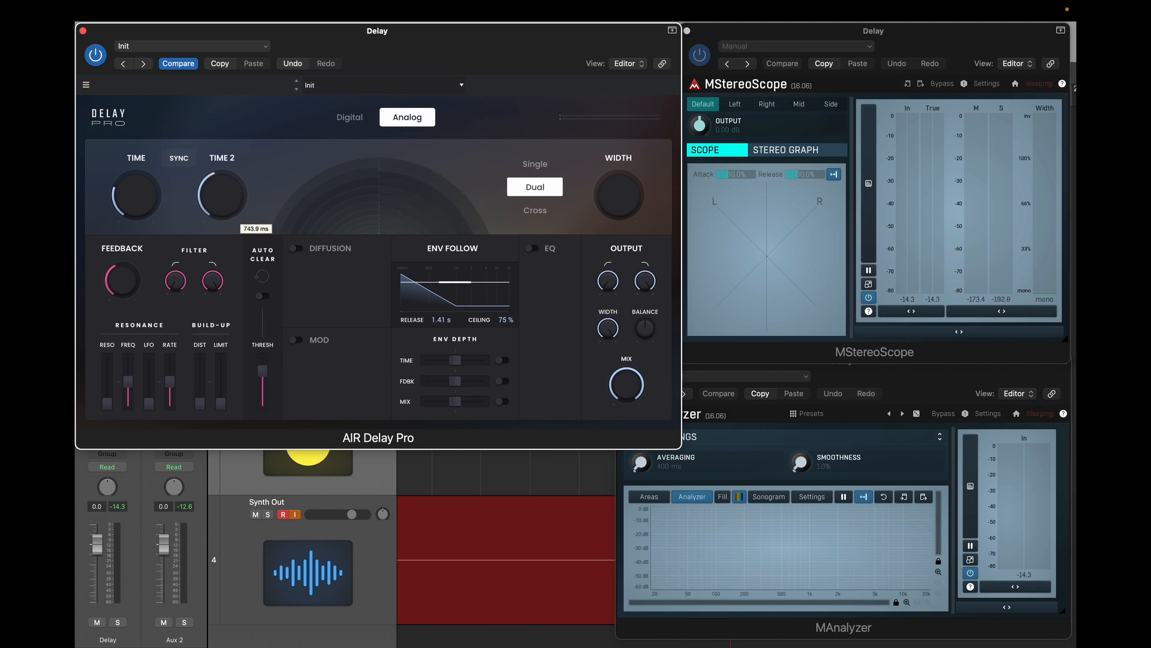
drag(233, 186, 305, 181)
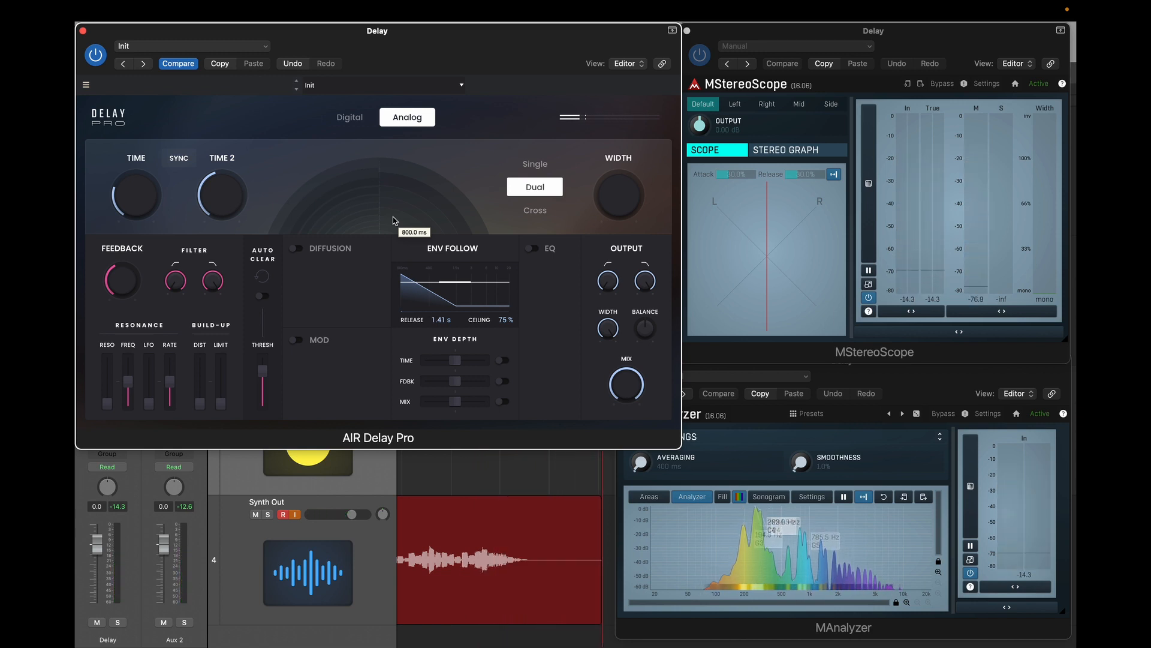
Step: Switch the delay to Single mode with a 1.1 ms time, and raise the feedback to 99% while recording
click(538, 167)
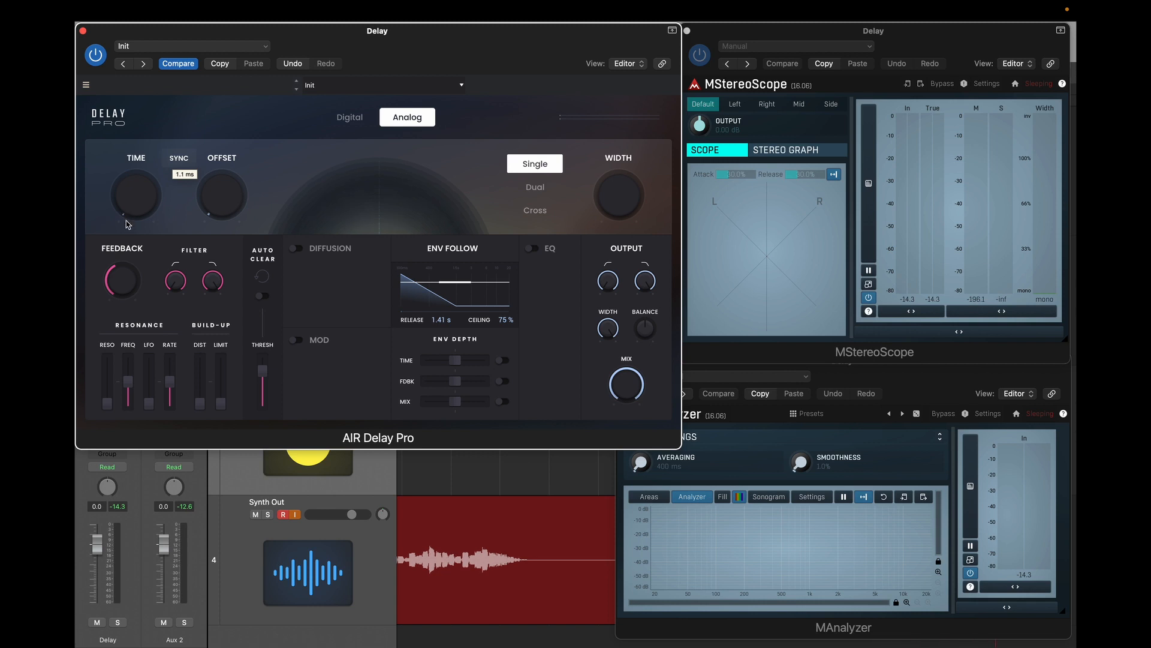
key(r)
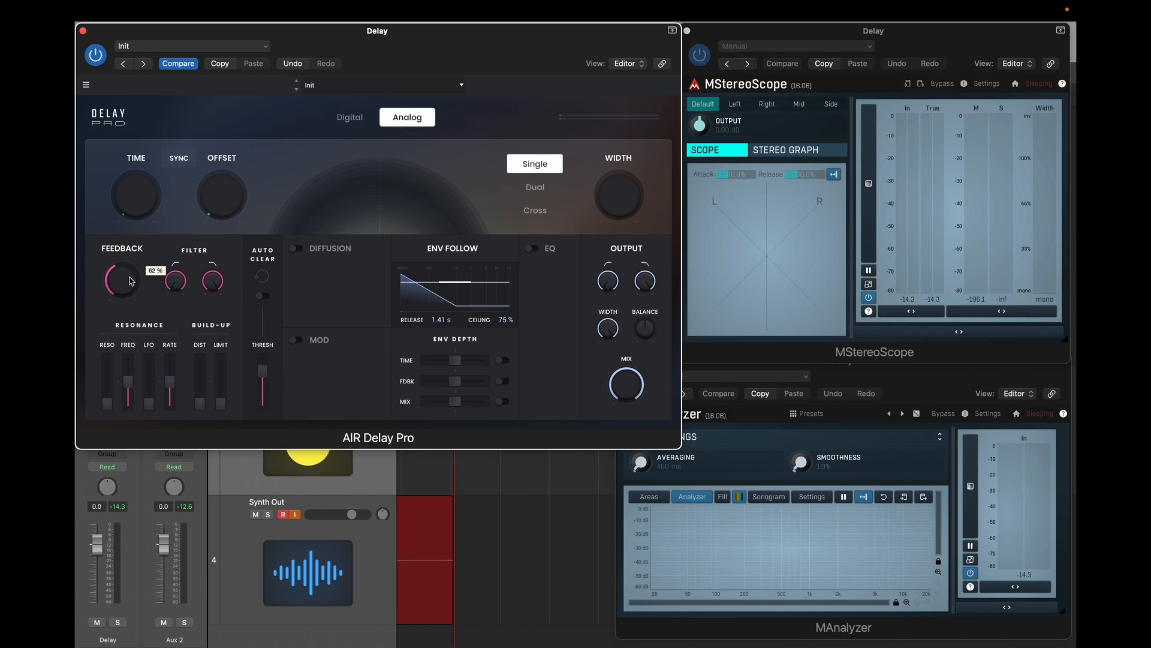
drag(130, 281, 131, 276)
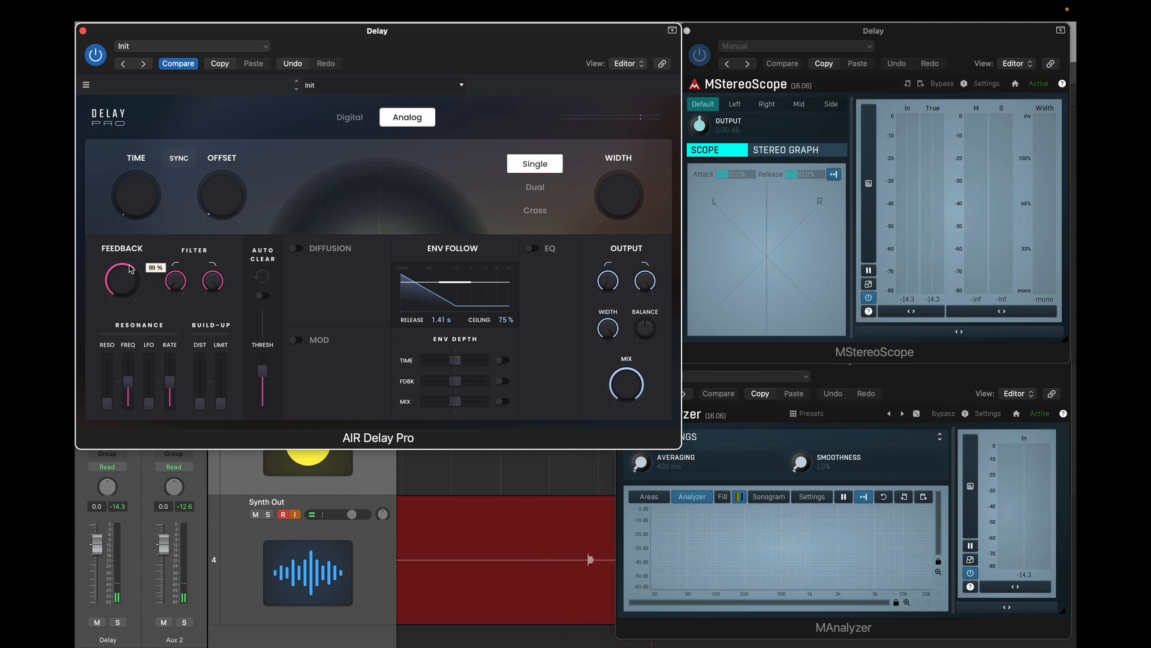
Step: Turn the main delay width up to maximum and set the build-up limit to 100%
drag(618, 195, 619, 120)
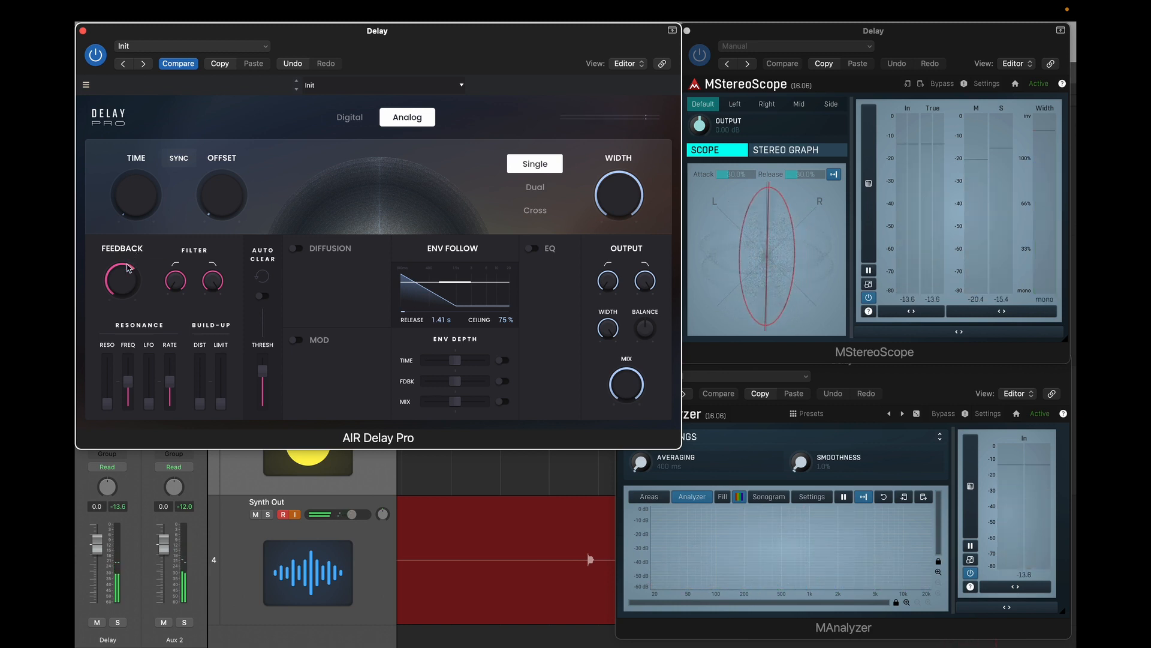
mouse_move(127, 268)
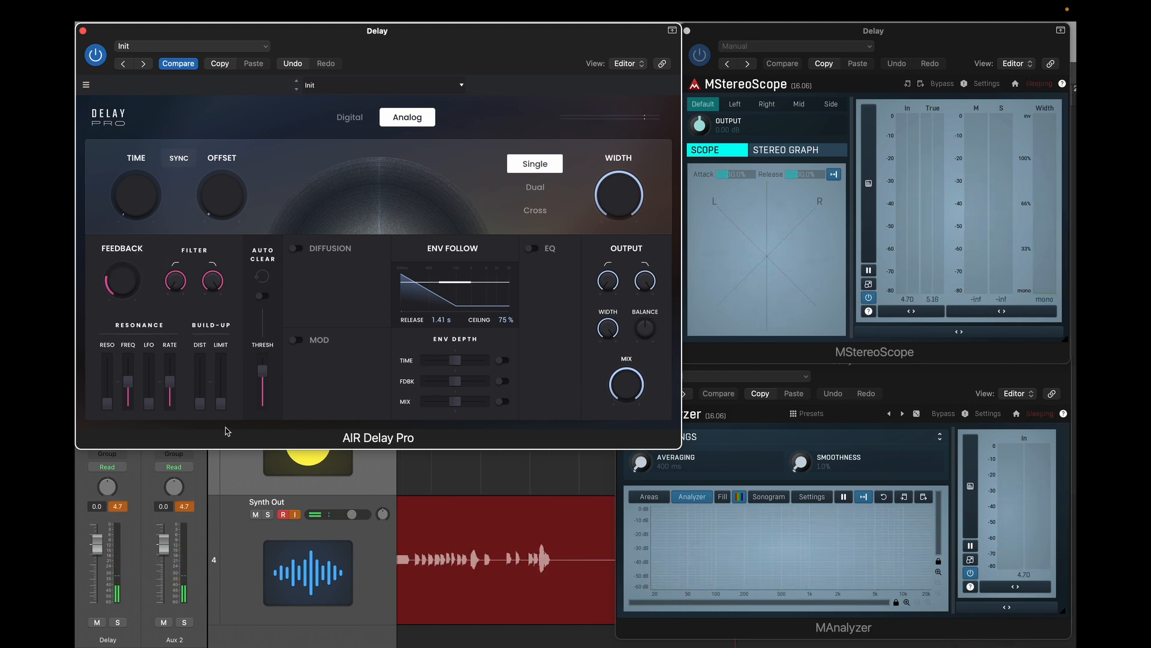
mouse_move(219, 411)
drag(221, 401, 219, 359)
mouse_move(222, 364)
Step: Raise the feedback to 99% and audition the very short delay with the build-up limiter engaged
mouse_move(138, 287)
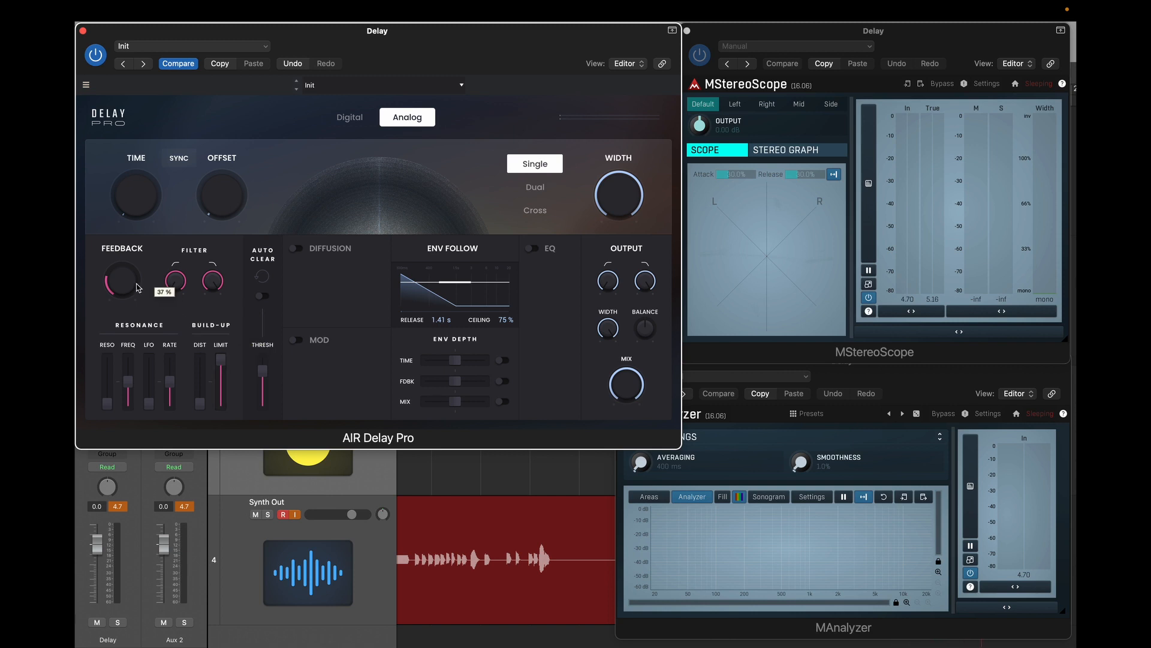
drag(138, 287, 136, 264)
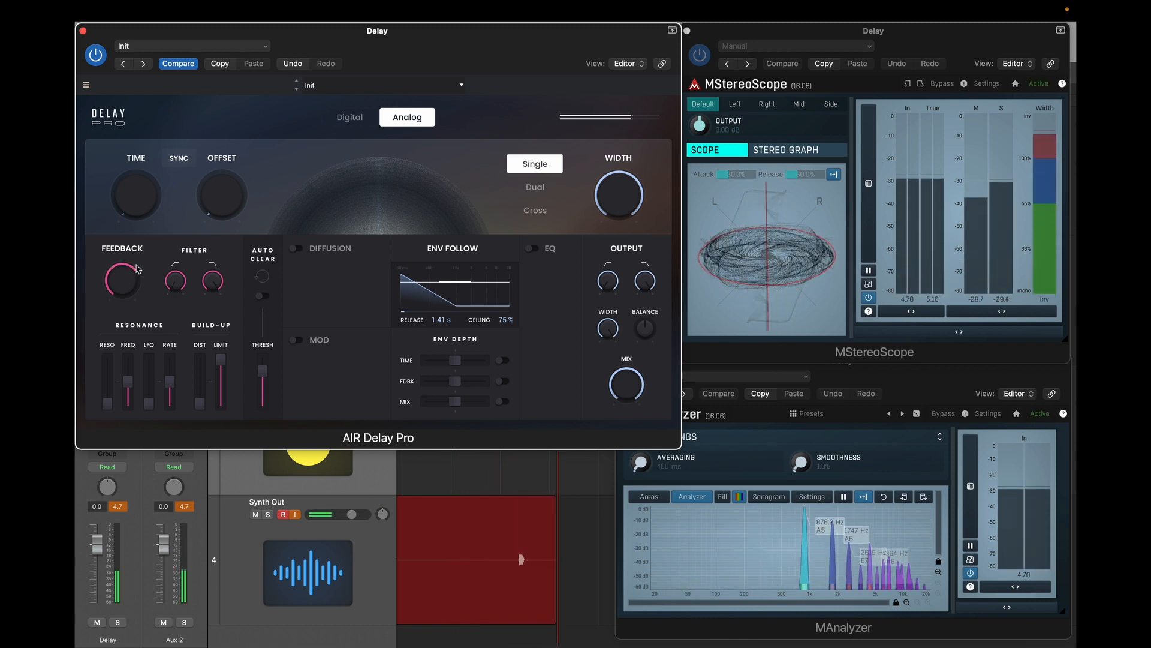
mouse_move(134, 270)
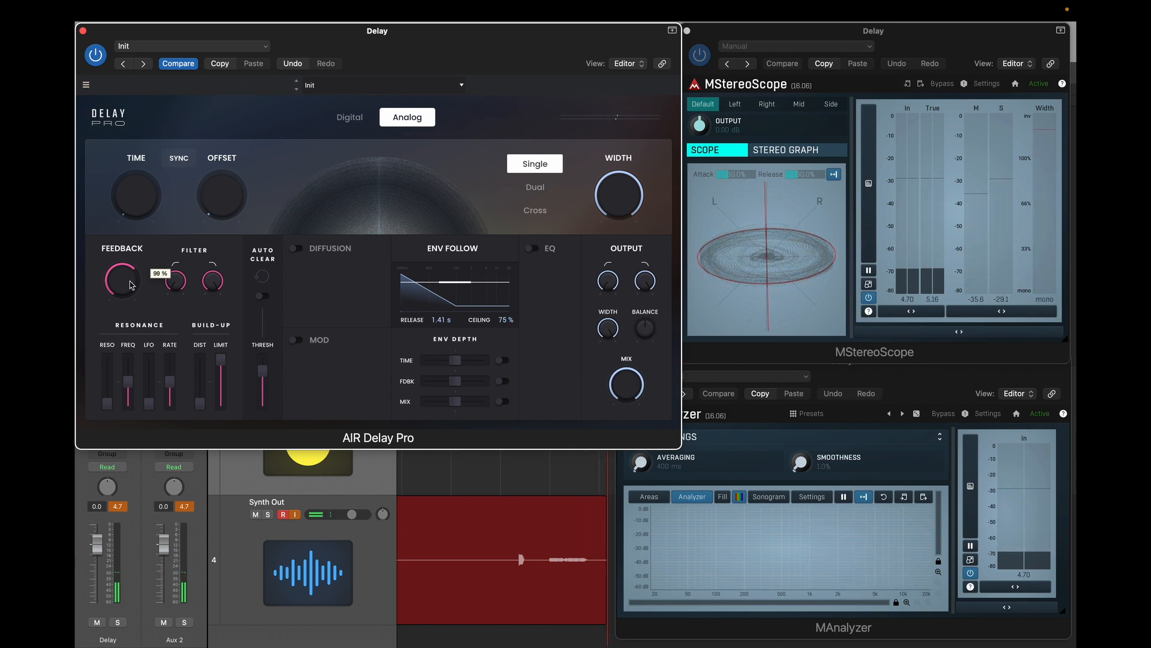
mouse_move(132, 202)
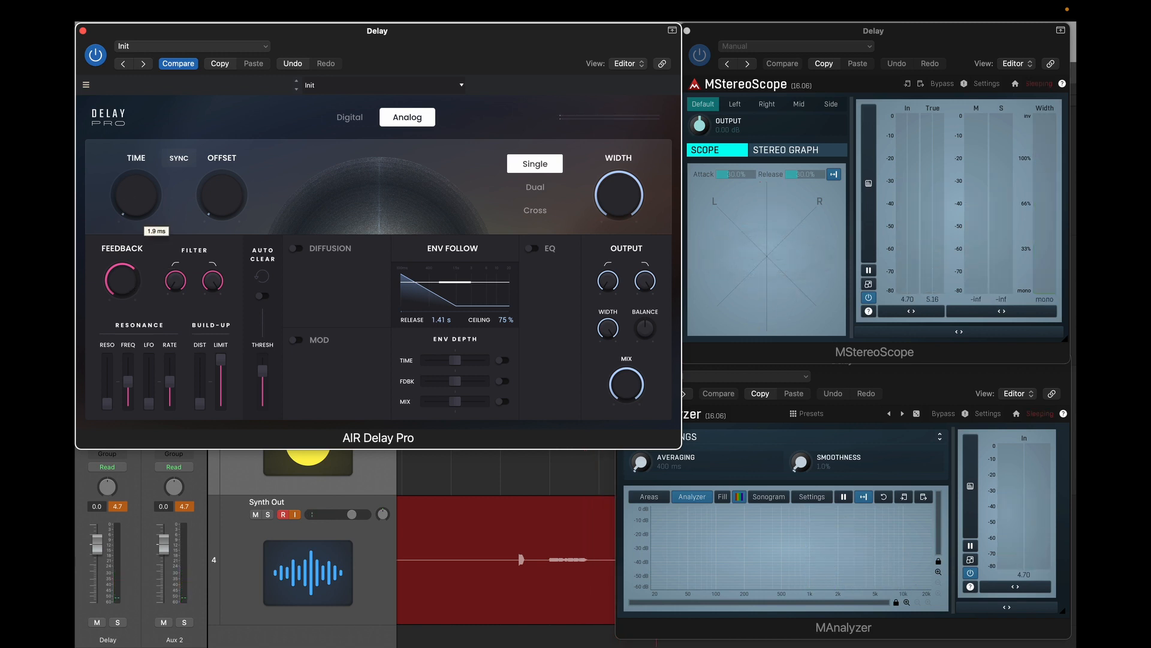
Step: Try 105% feedback and lengthen the delay time to 75 ms and on to 92.2 ms while auditioning
drag(132, 202, 132, 194)
drag(130, 278, 130, 273)
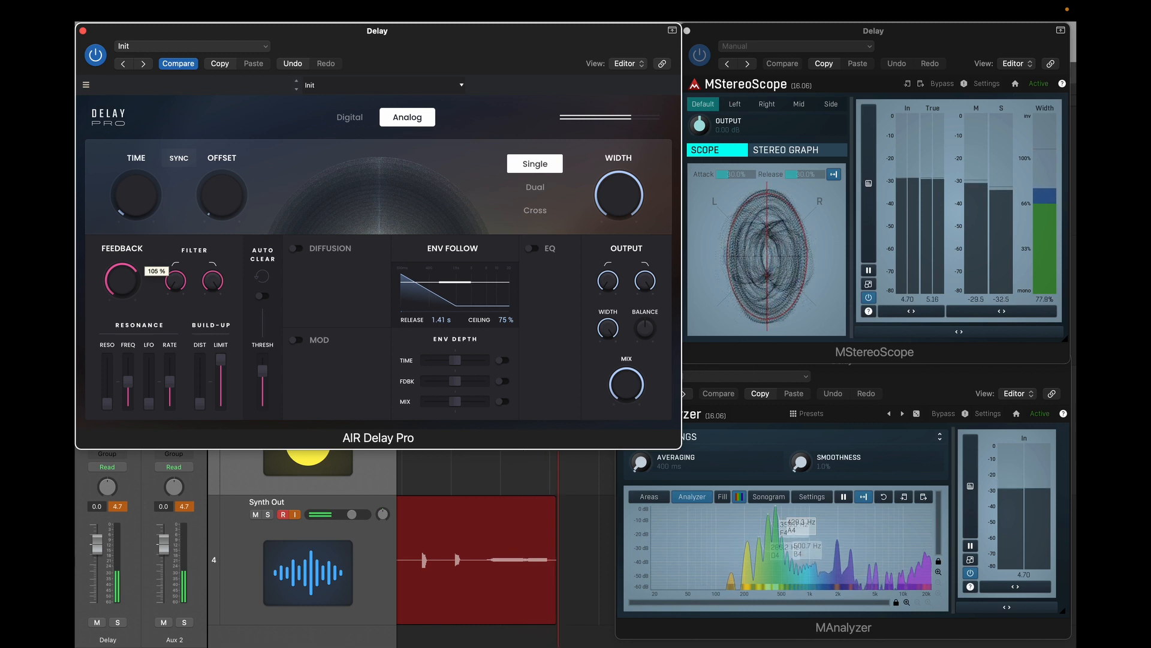
drag(137, 214, 137, 209)
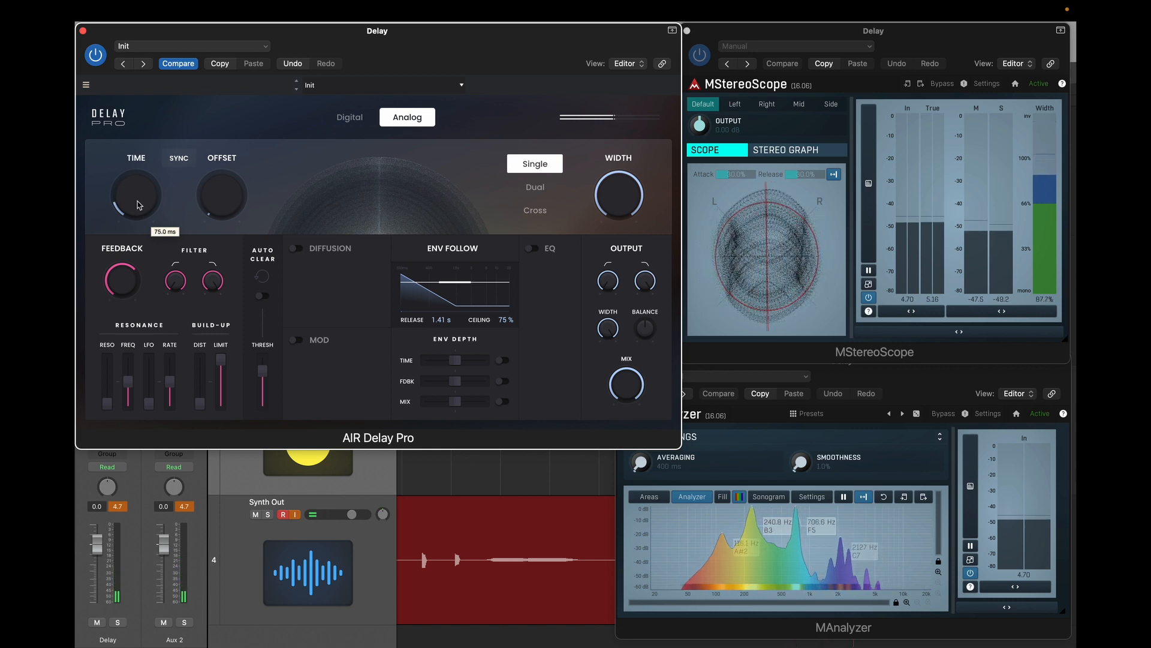
mouse_move(128, 269)
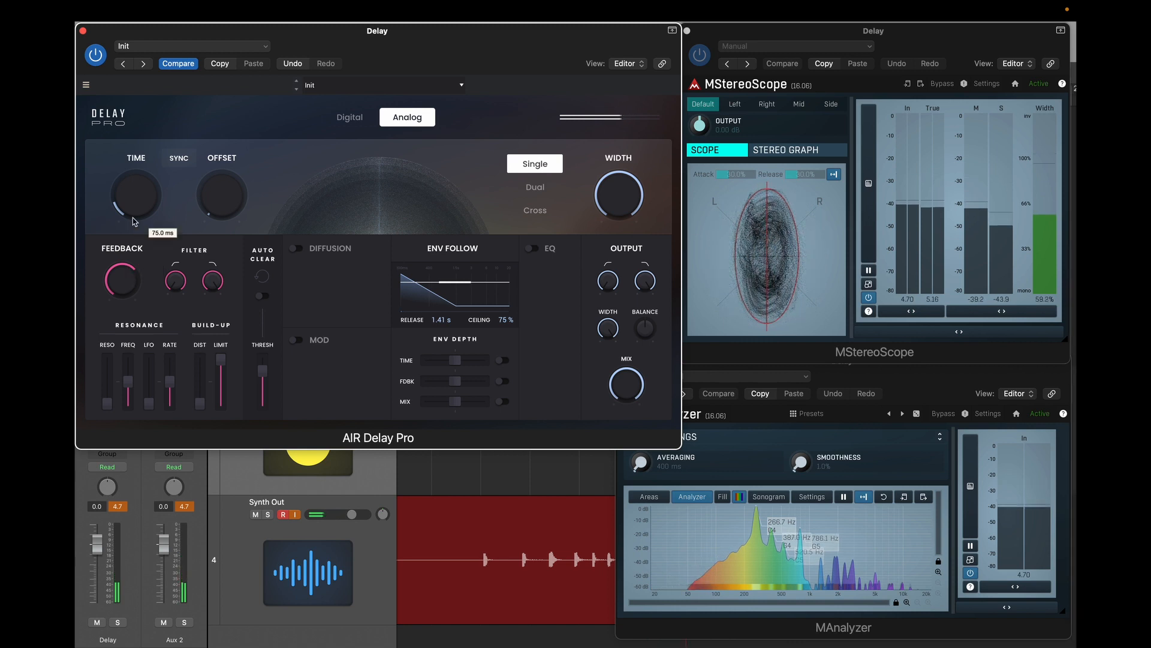
mouse_move(132, 211)
mouse_down()
mouse_move(131, 221)
mouse_move(131, 210)
mouse_up()
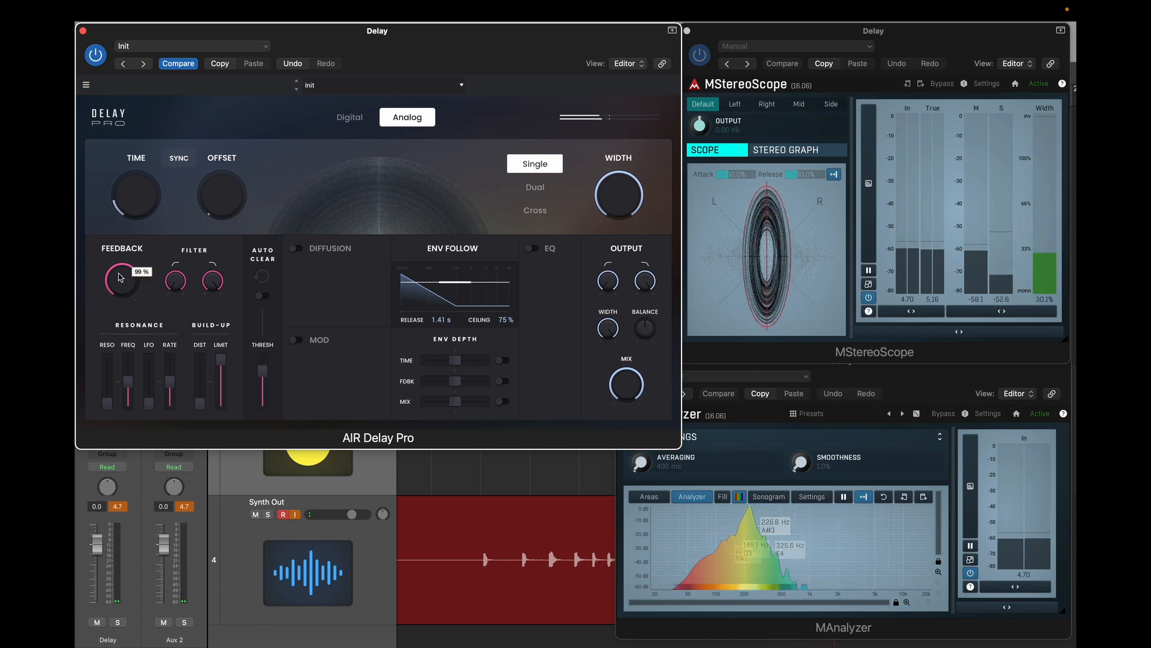
Step: Lower the feedback to 40% and set the delay time to a tempo-synced 1/4
drag(120, 275, 119, 301)
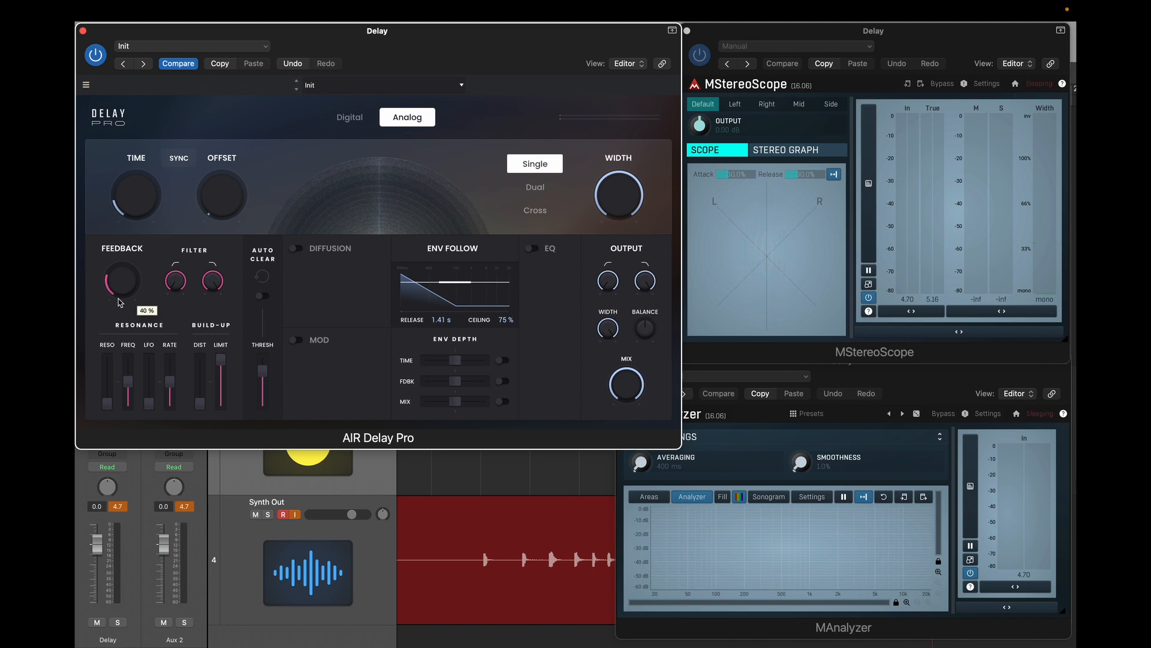
mouse_move(210, 198)
click(179, 158)
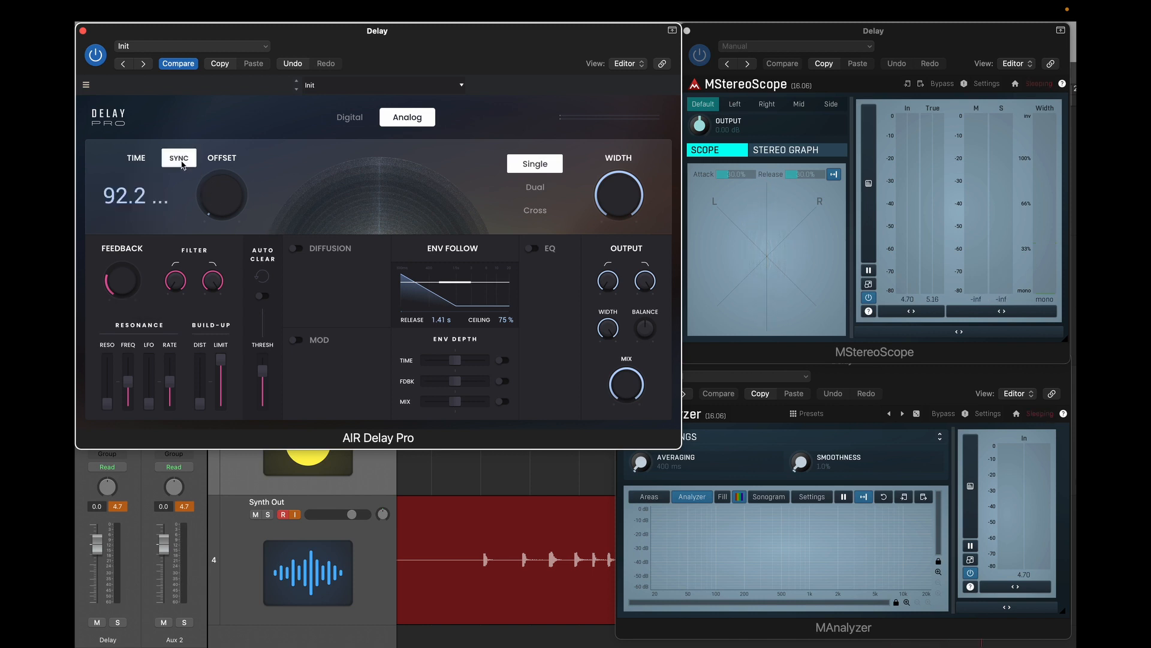
click(136, 196)
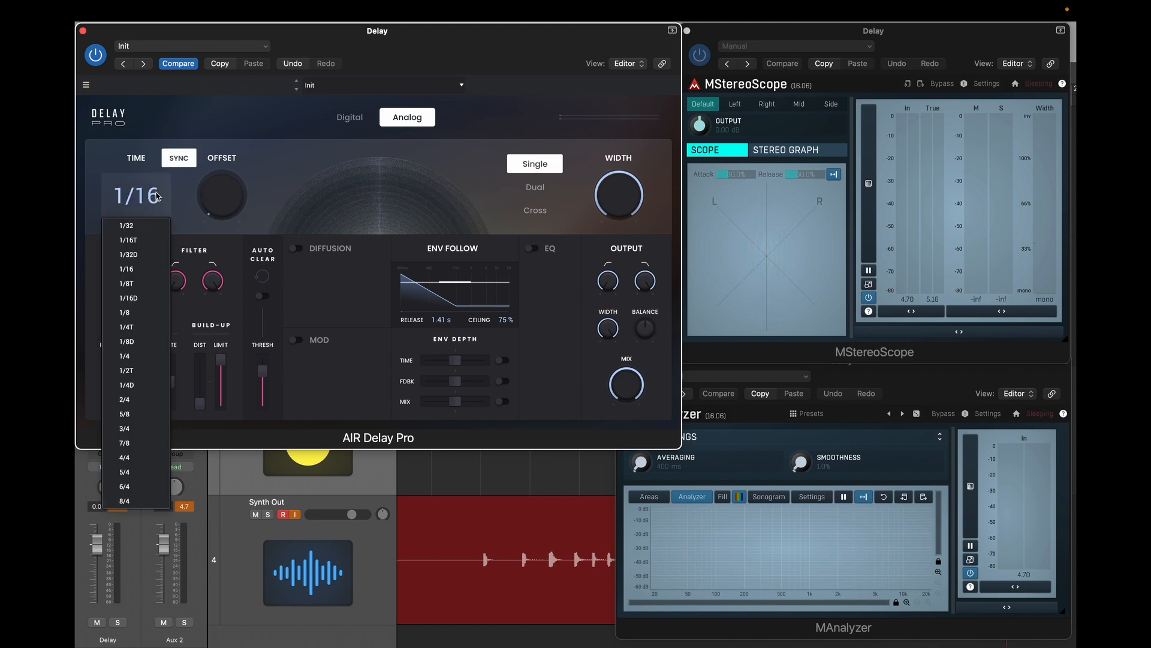
click(126, 355)
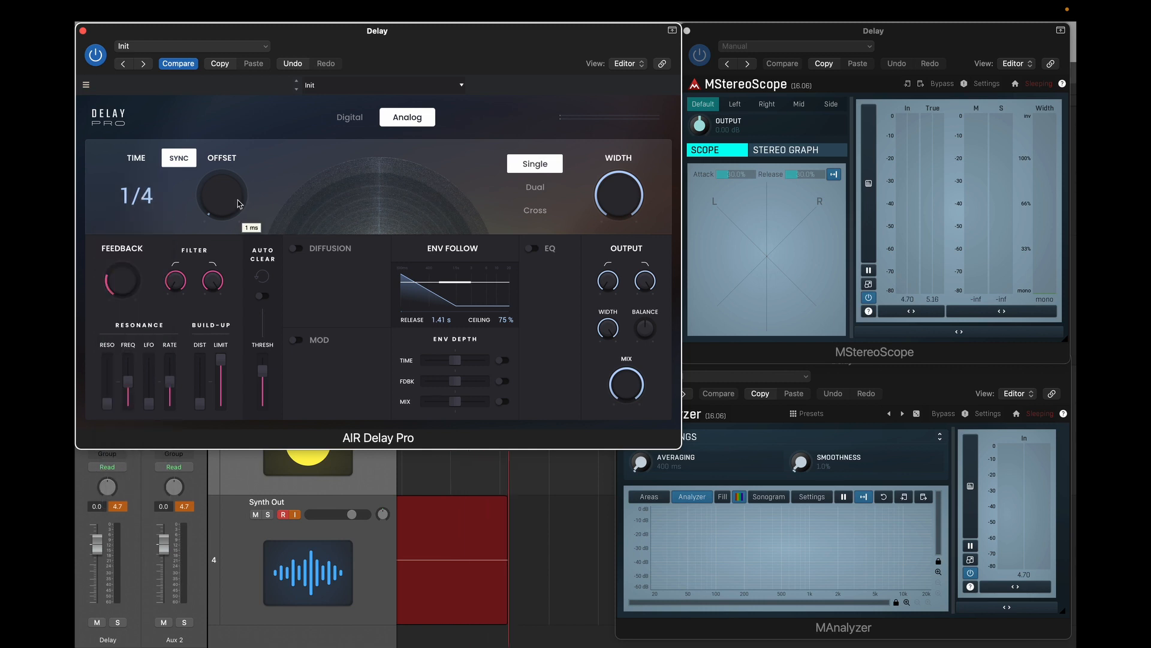
Step: Audition the 1/4 delay with the feedback at maximum before reducing the feedback to 0%
mouse_move(590, 189)
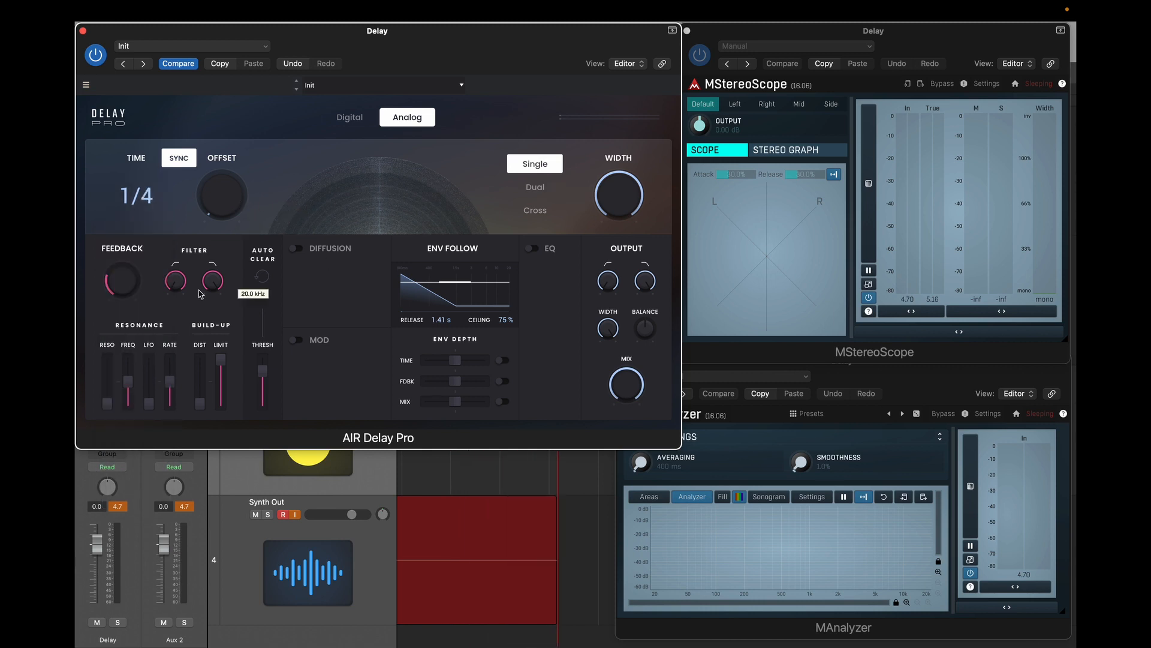
mouse_move(127, 260)
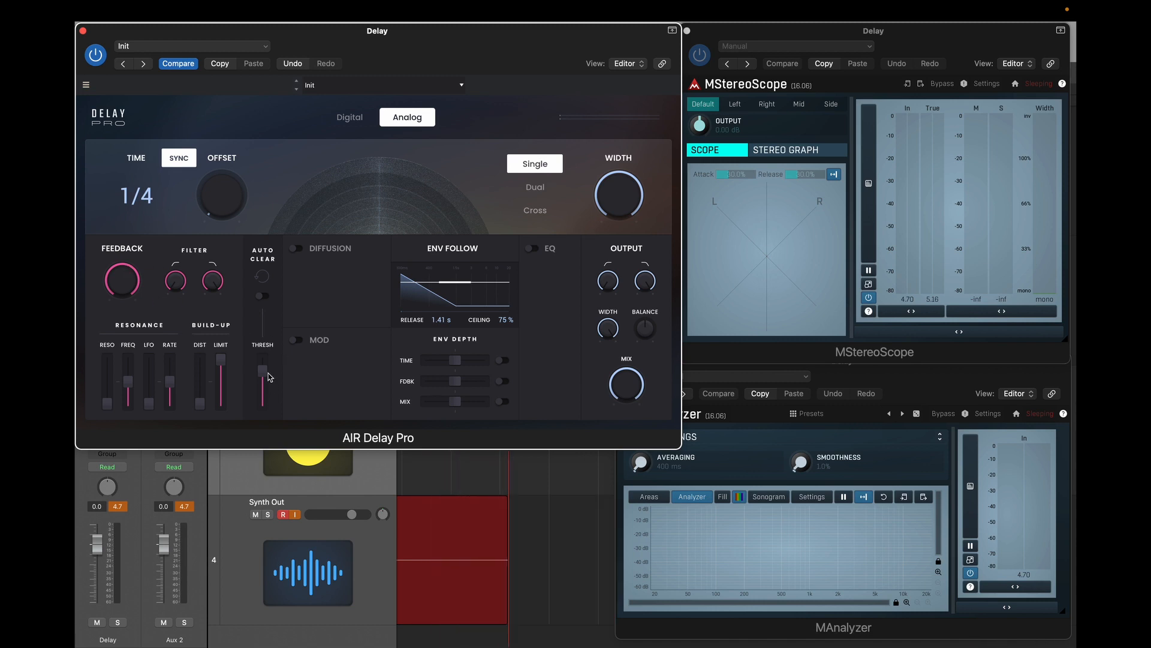
mouse_move(266, 377)
mouse_move(222, 364)
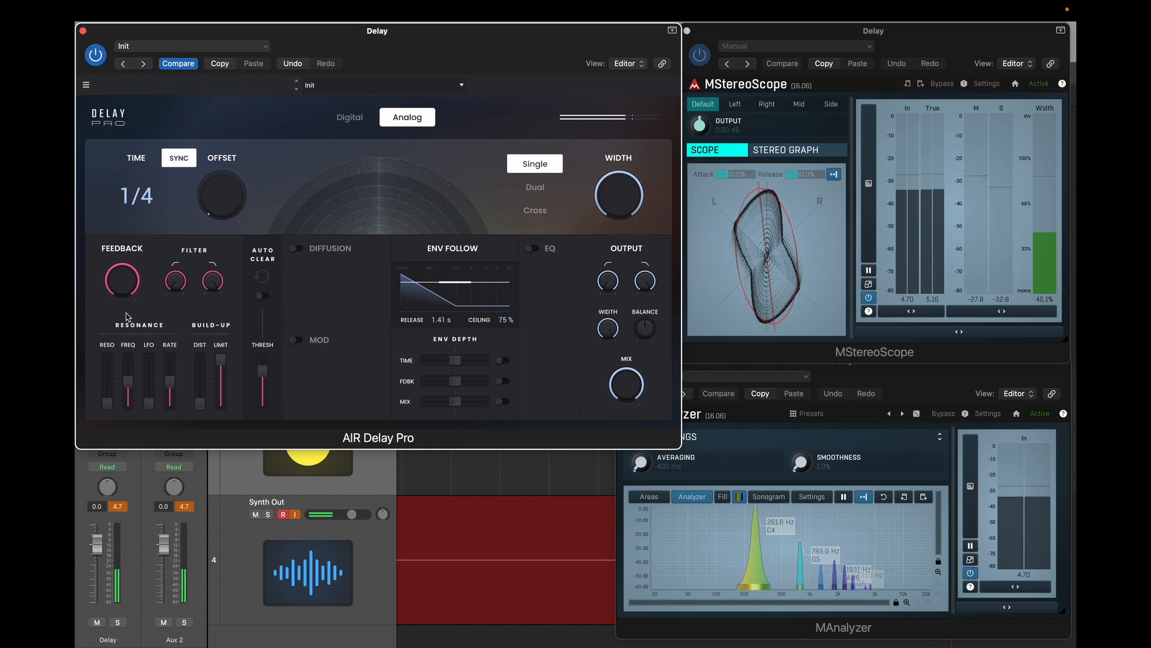
mouse_move(122, 286)
drag(121, 286, 122, 359)
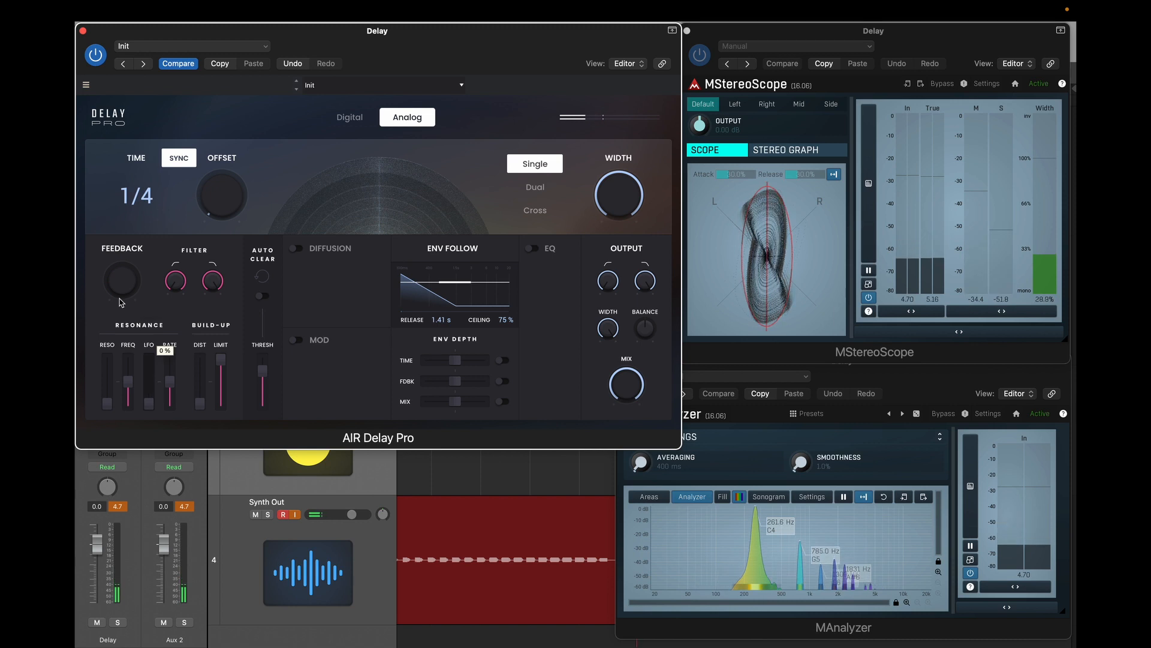
mouse_move(123, 282)
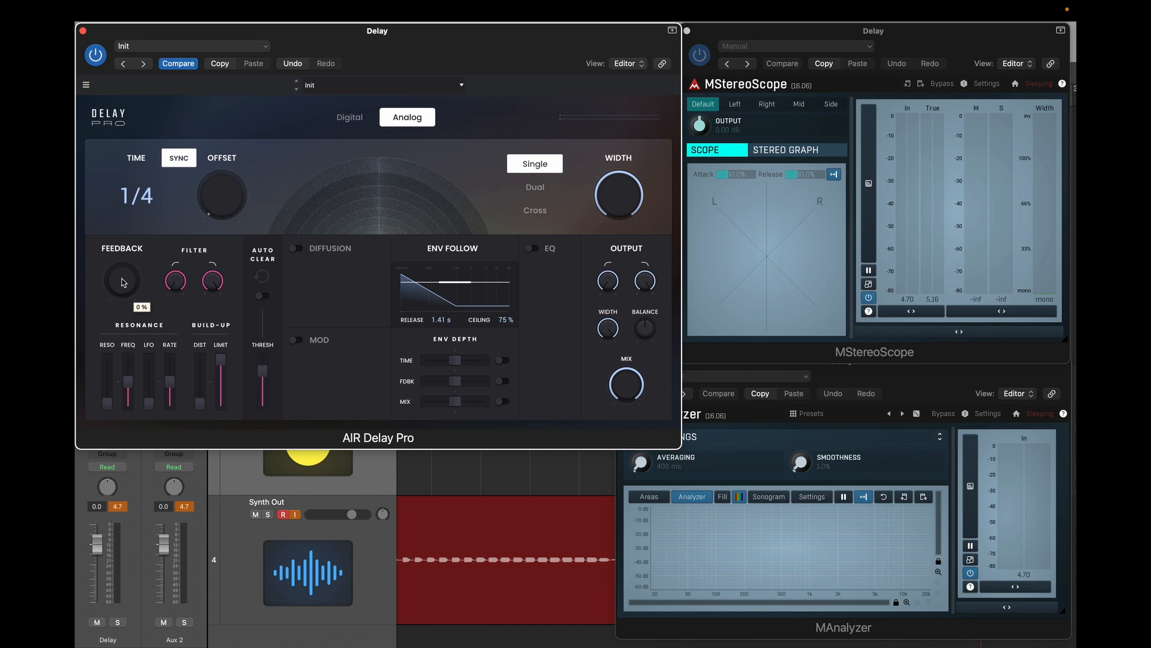
Step: Raise the feedback past halfway and sweep the feedback high-cut filter down to 1.03 kHz and back up to 20 kHz
mouse_move(178, 288)
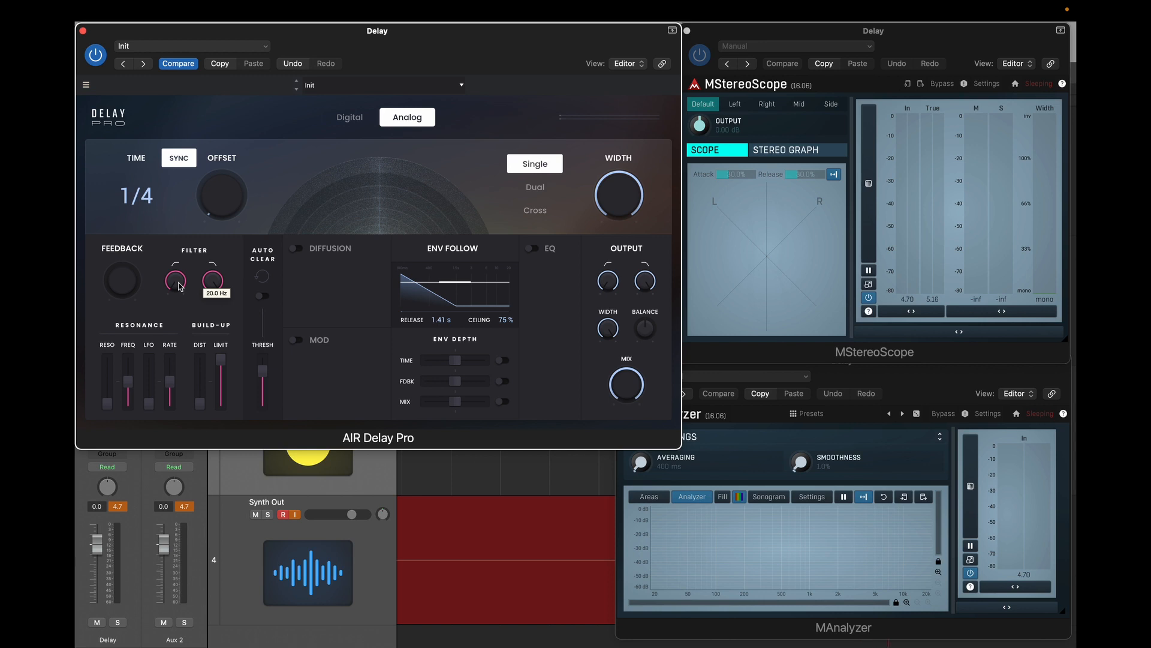
mouse_move(221, 293)
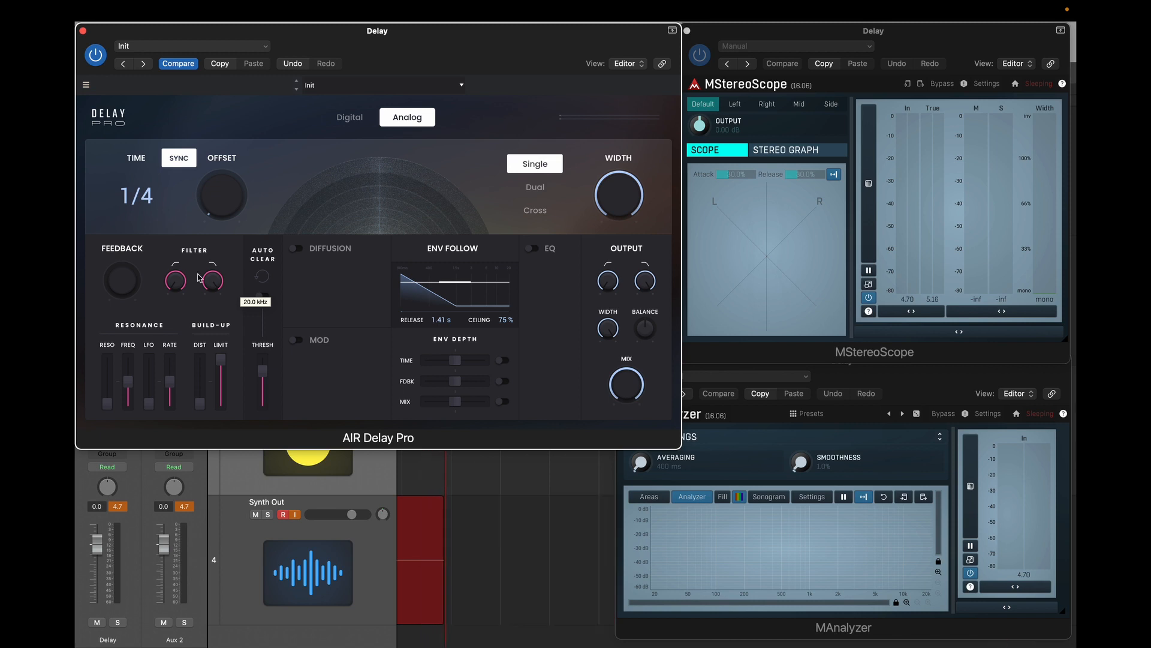
drag(135, 281, 135, 234)
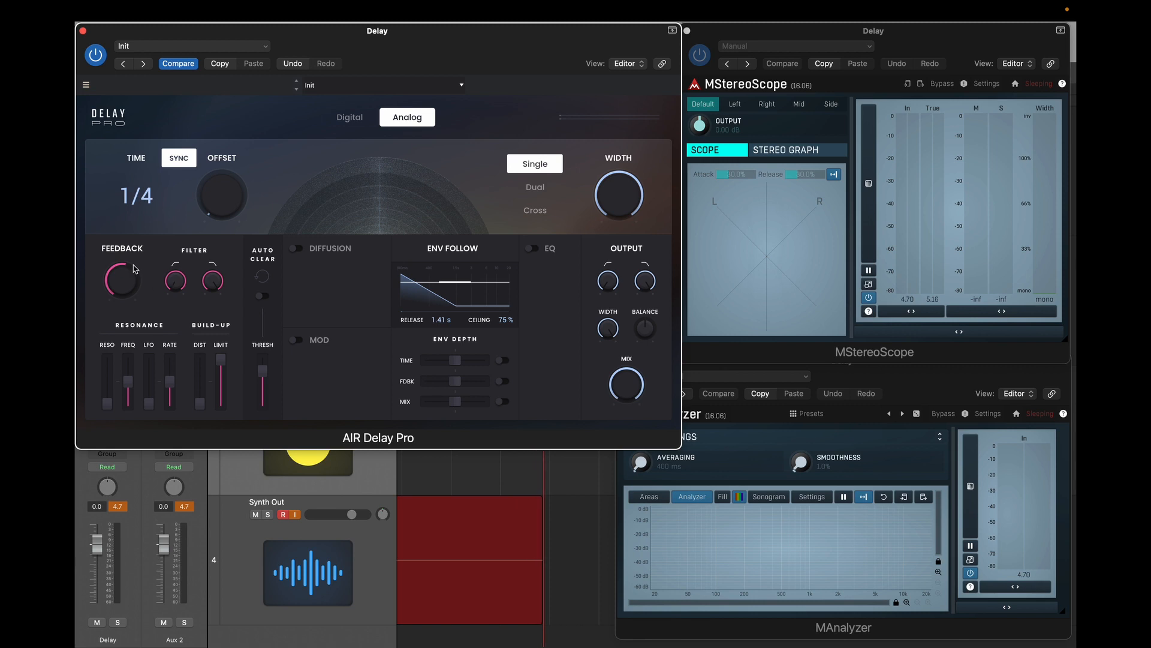
mouse_move(214, 286)
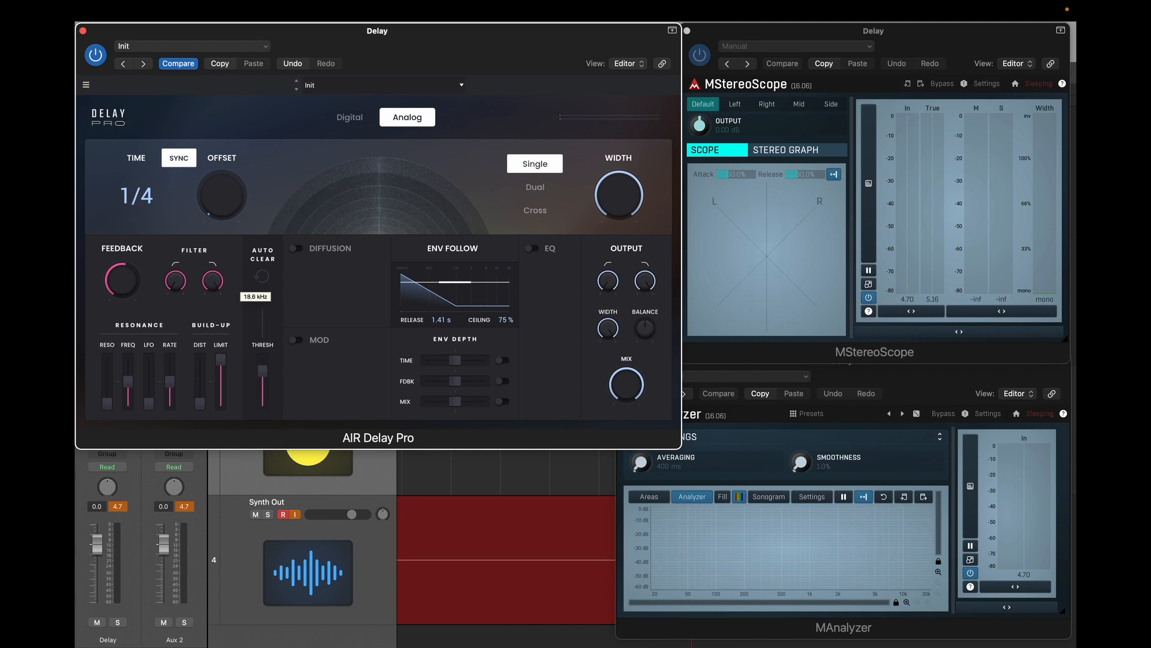
drag(214, 288, 214, 317)
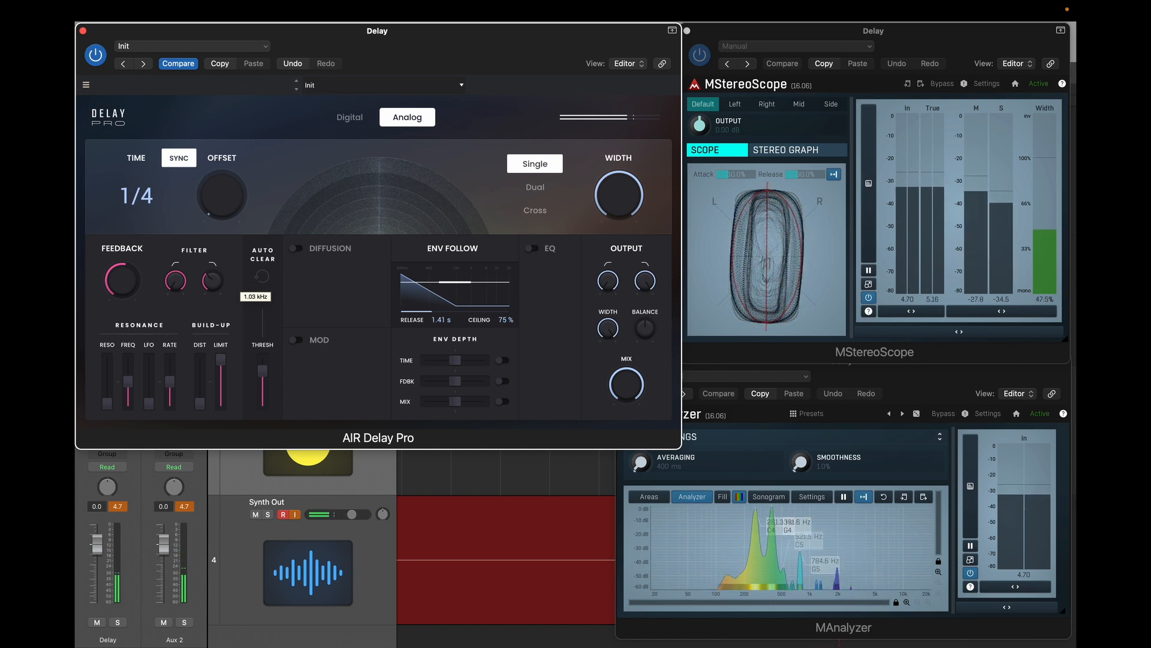
drag(215, 321, 214, 334)
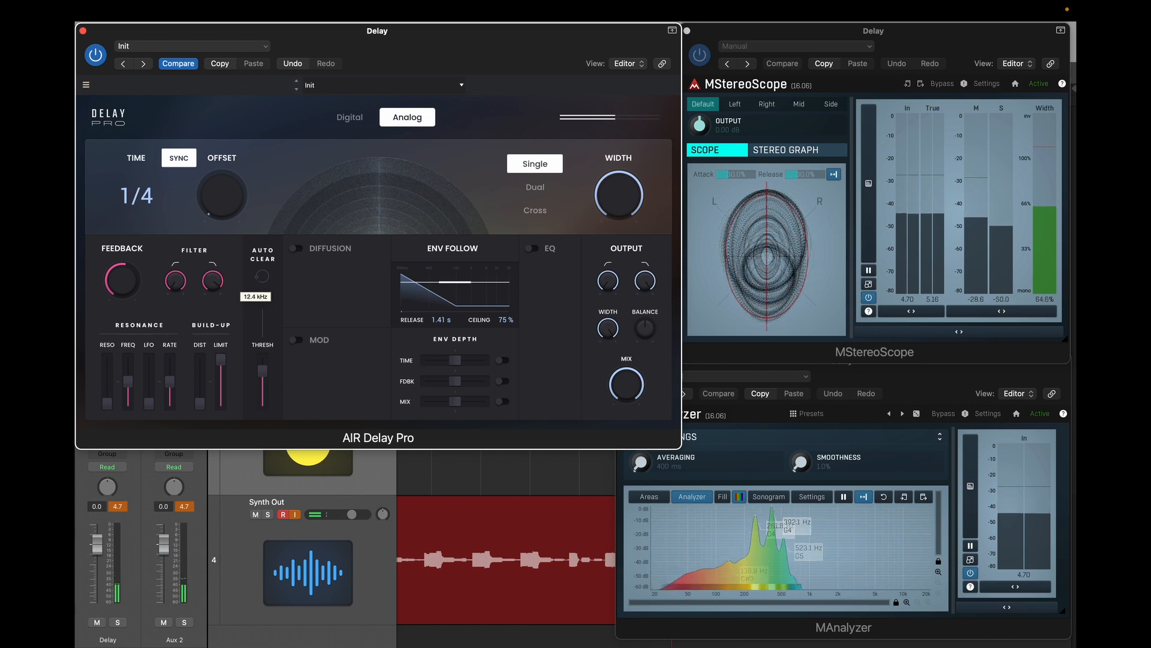
drag(213, 286, 213, 287)
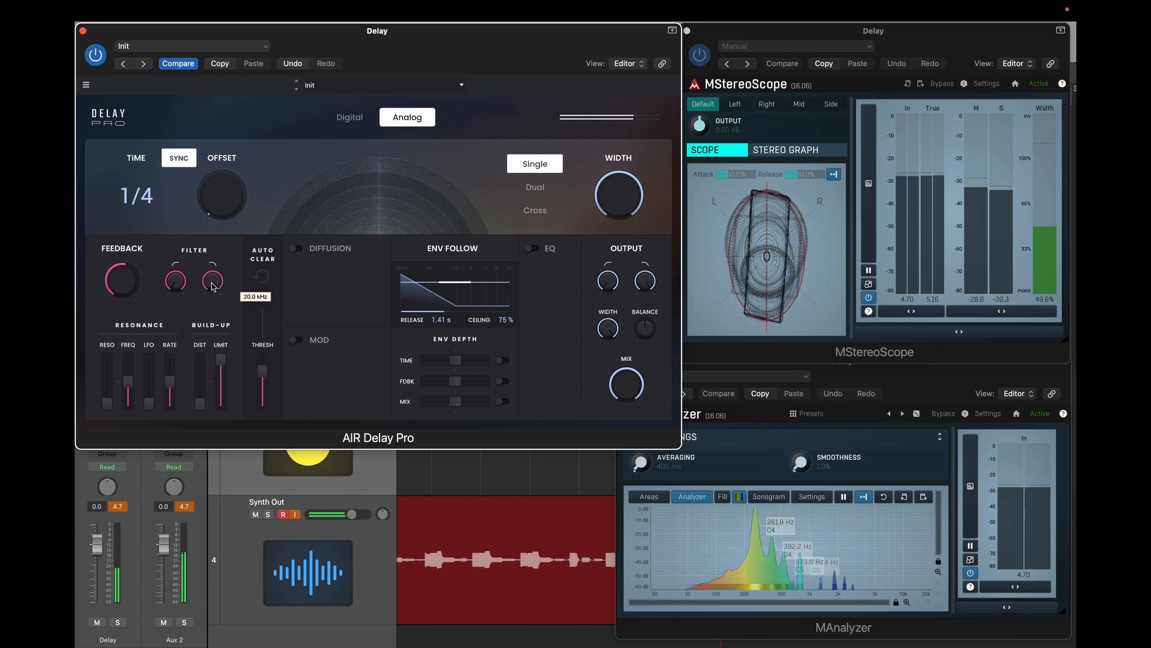
Step: Raise the feedback low-cut filter to 479 Hz and lower the high-cut filter to narrow the repeats
mouse_move(170, 282)
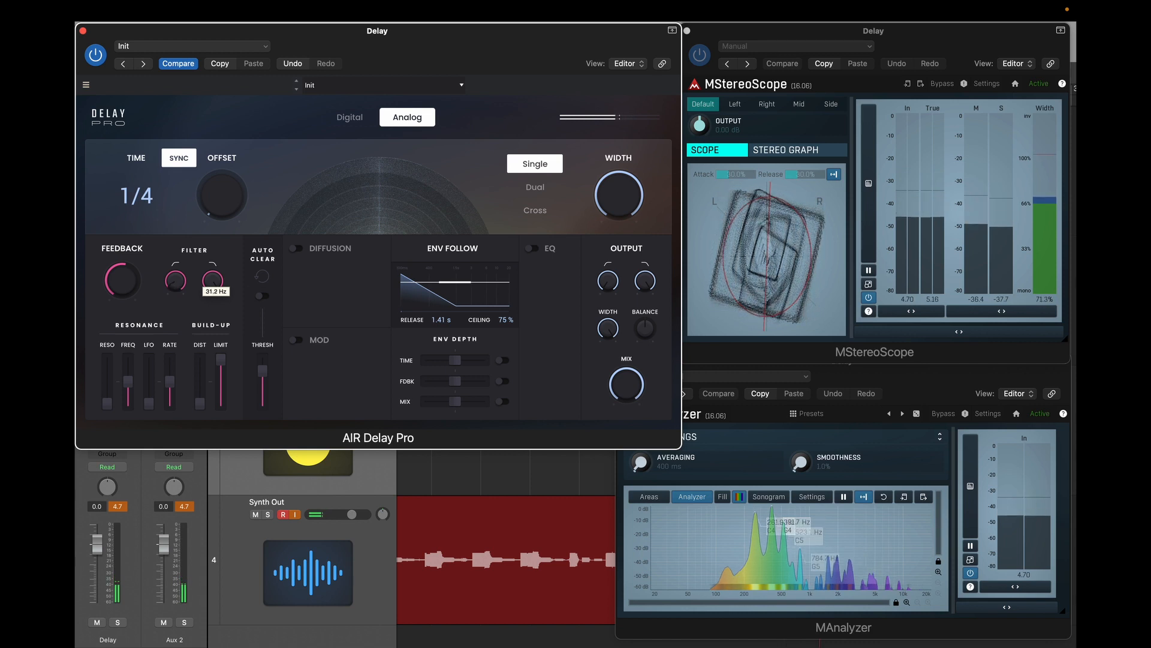
drag(175, 279, 175, 269)
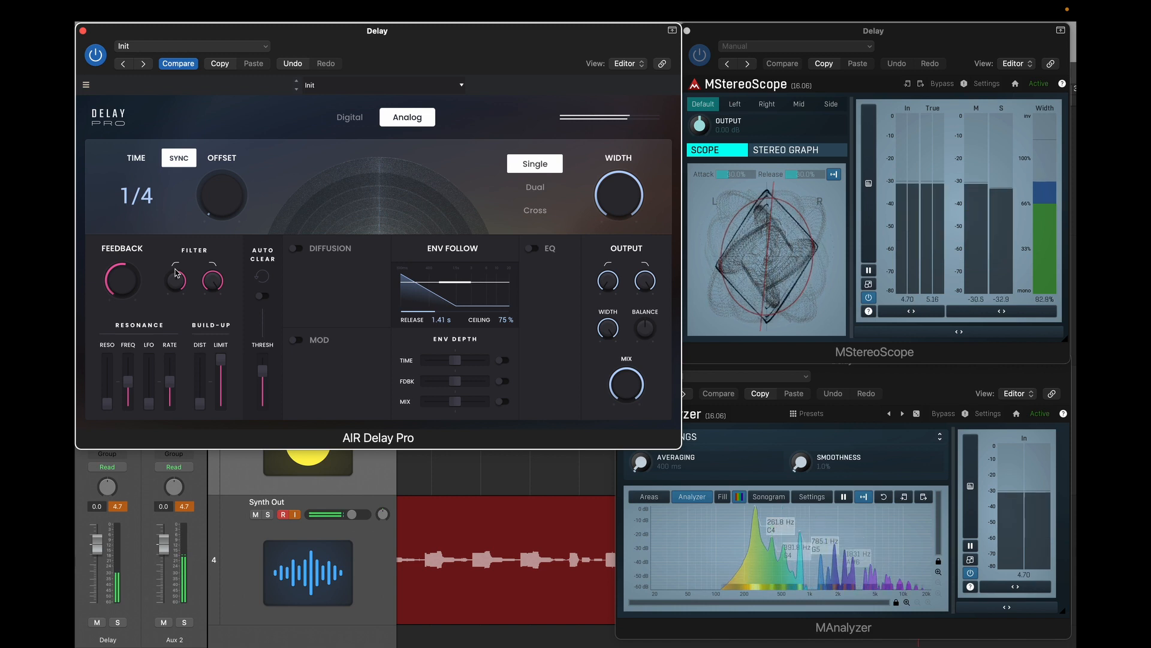
mouse_move(176, 281)
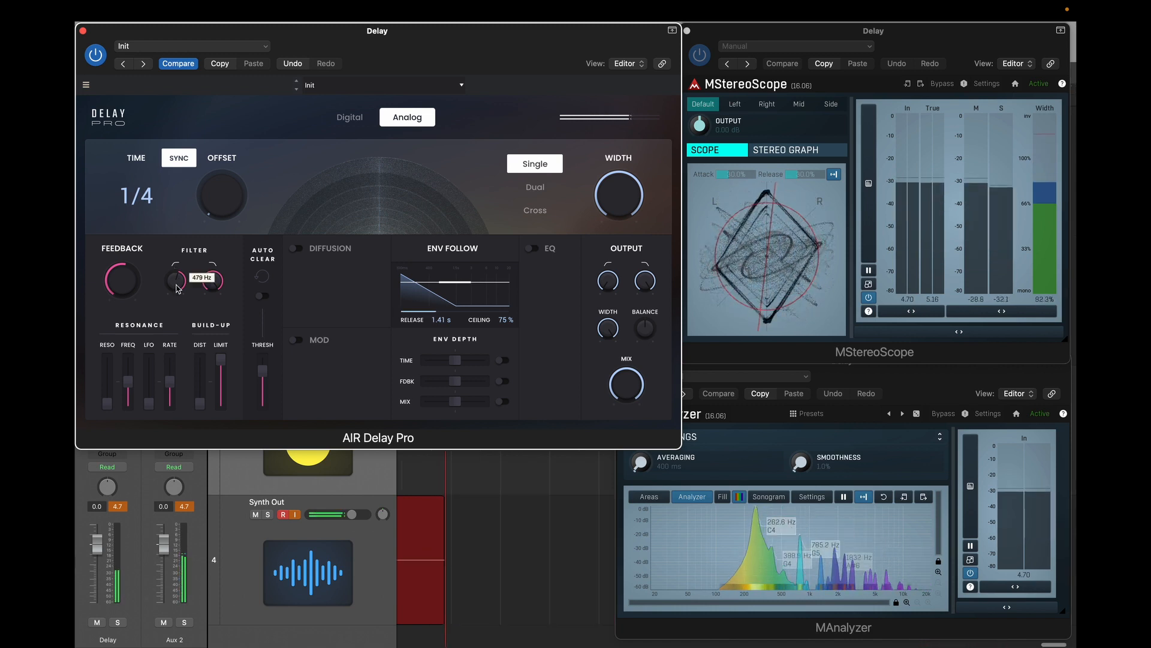
drag(211, 284, 211, 315)
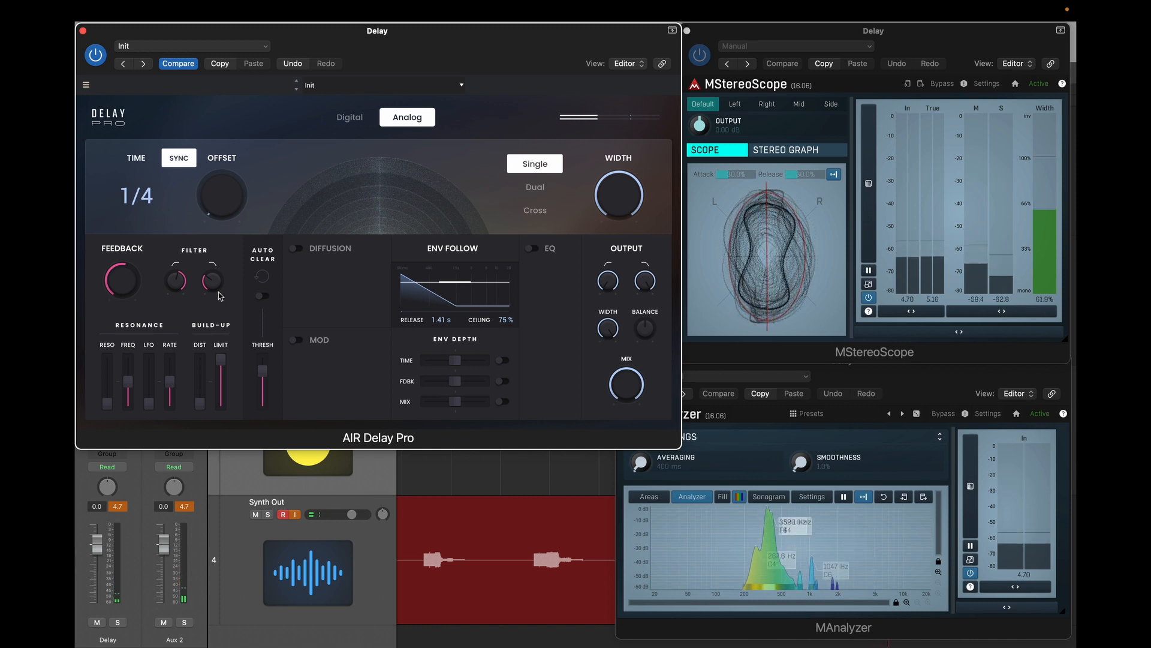
Step: Return the feedback low-cut and high-cut filters to their fully open settings
mouse_move(217, 286)
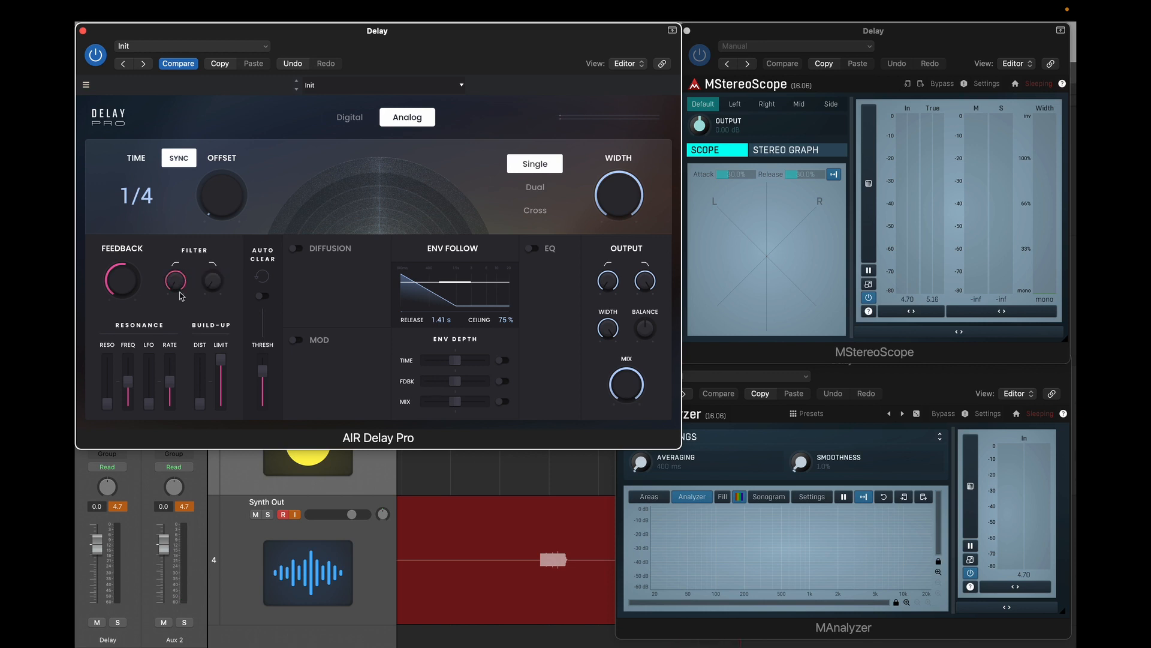
drag(212, 282, 212, 239)
mouse_move(168, 381)
mouse_move(217, 376)
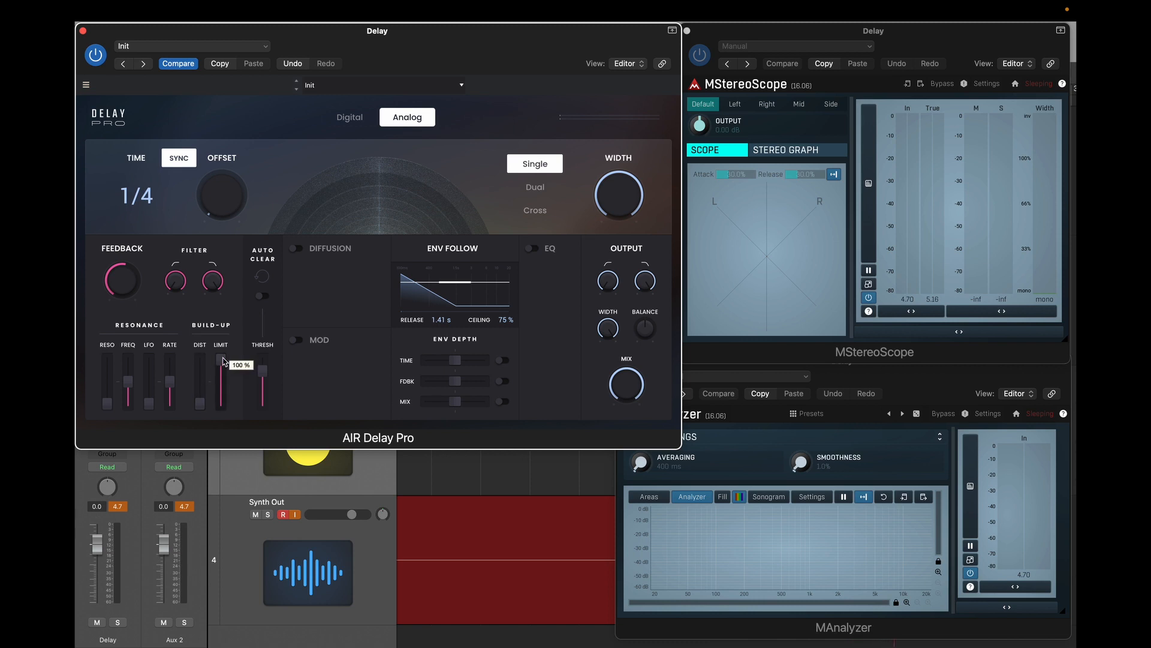
Step: Set the feedback resonance to 49%, sweep its frequency between 178 Hz and 3.72 kHz, settle at 504 Hz, and reduce the feedback to 0%
drag(114, 403, 114, 393)
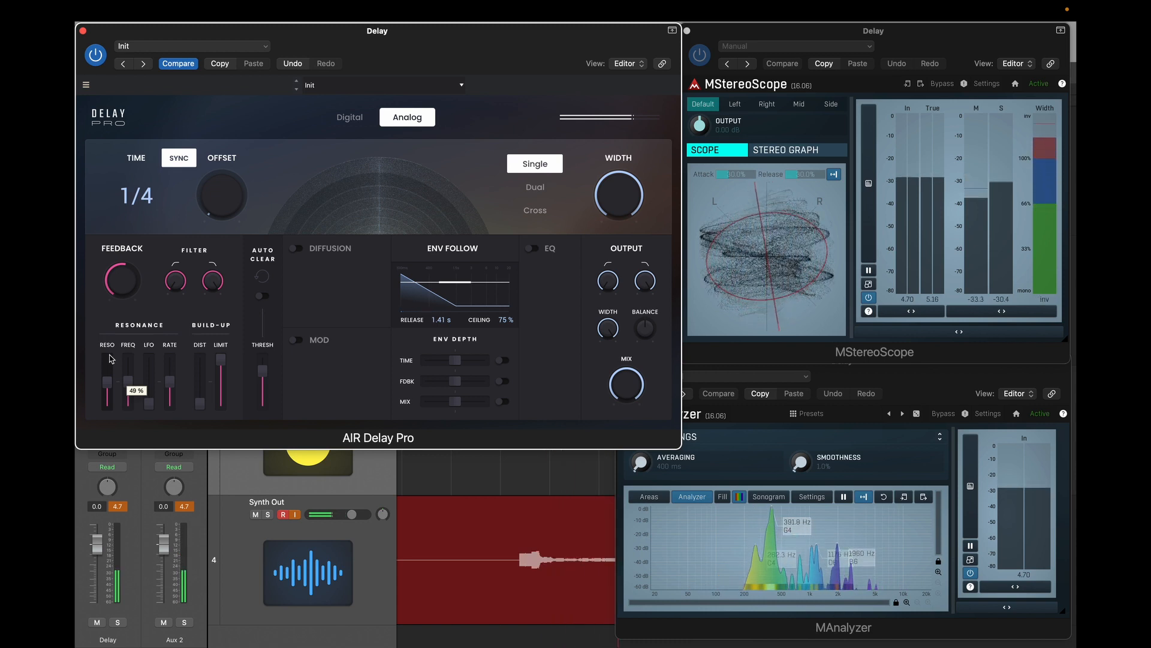
mouse_move(125, 373)
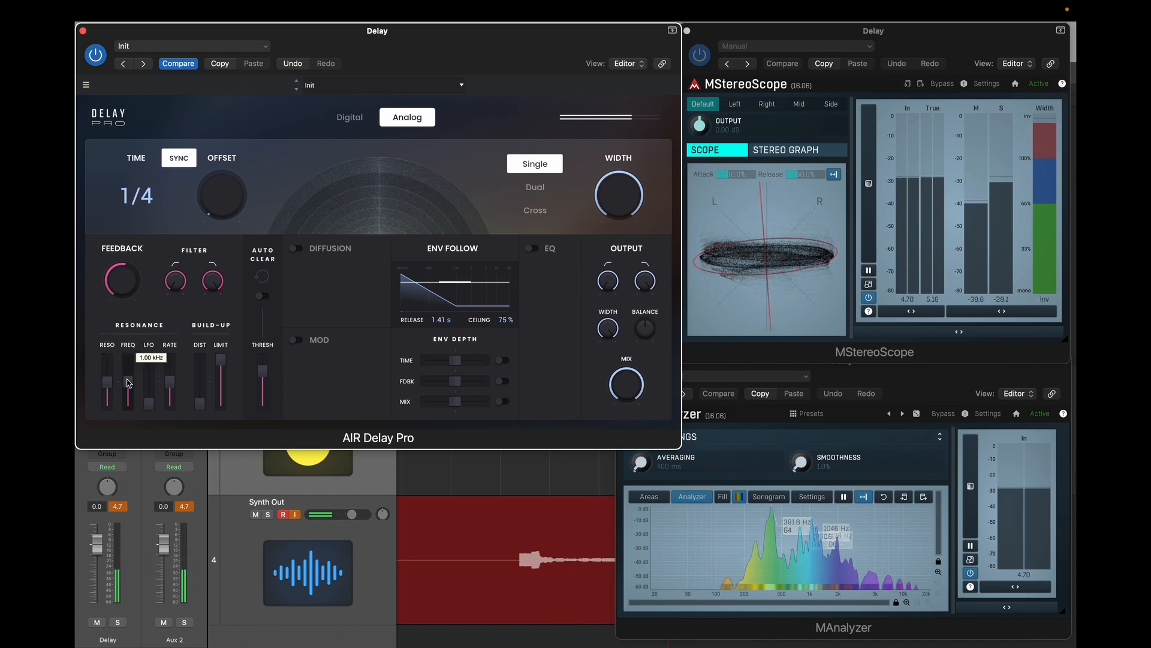
drag(128, 381, 128, 393)
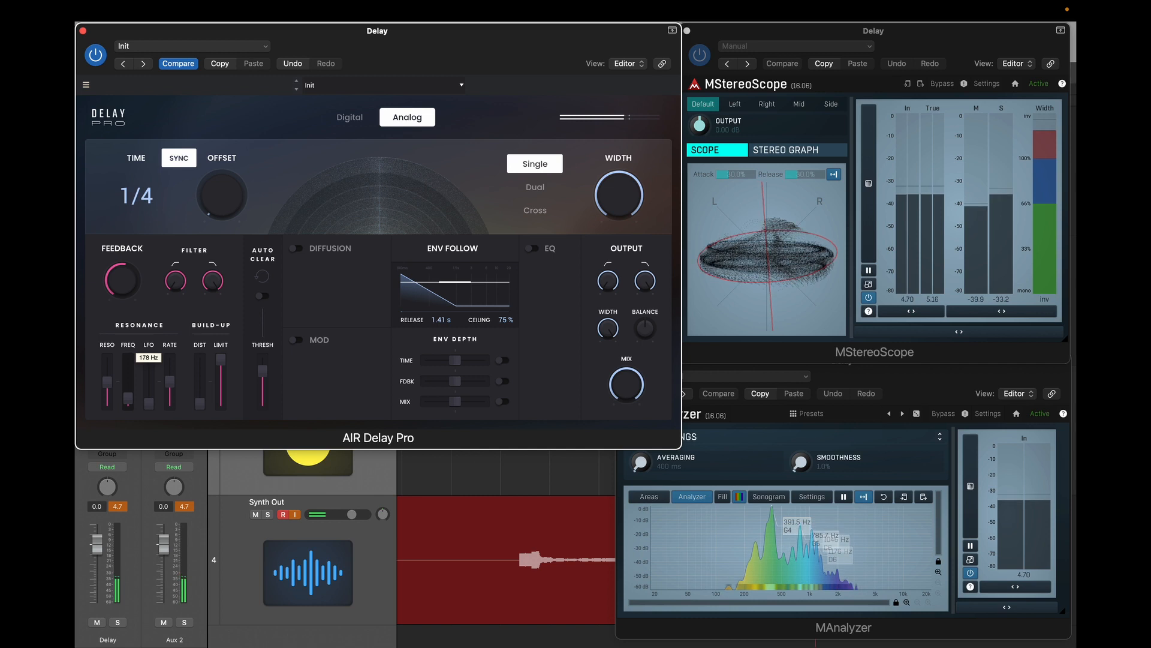
drag(128, 386, 128, 379)
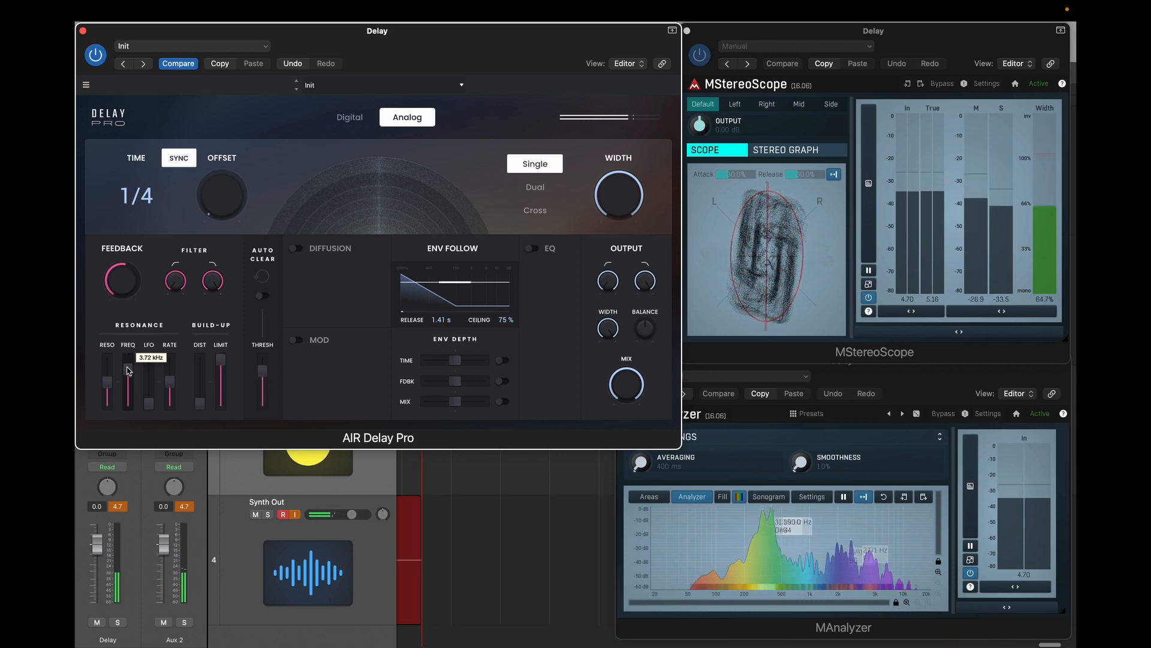
drag(128, 358, 128, 380)
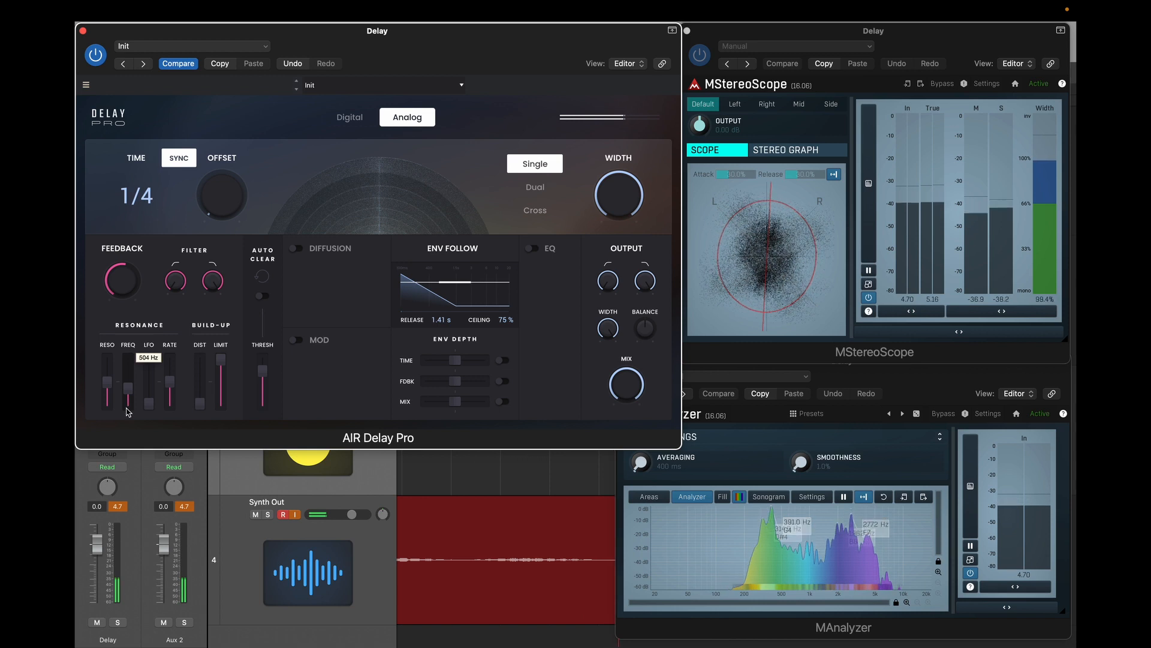
drag(129, 305, 130, 338)
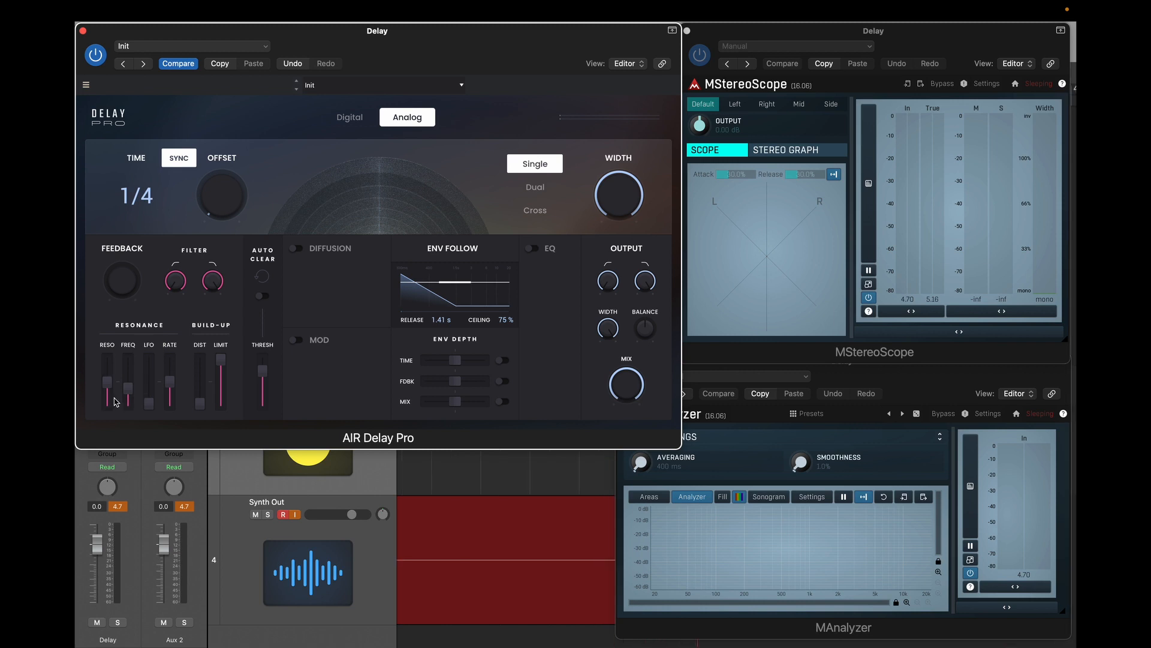
Step: Raise both the resonance LFO depth and the LFO rate to their maximum
mouse_move(150, 379)
drag(149, 400, 150, 359)
mouse_move(170, 383)
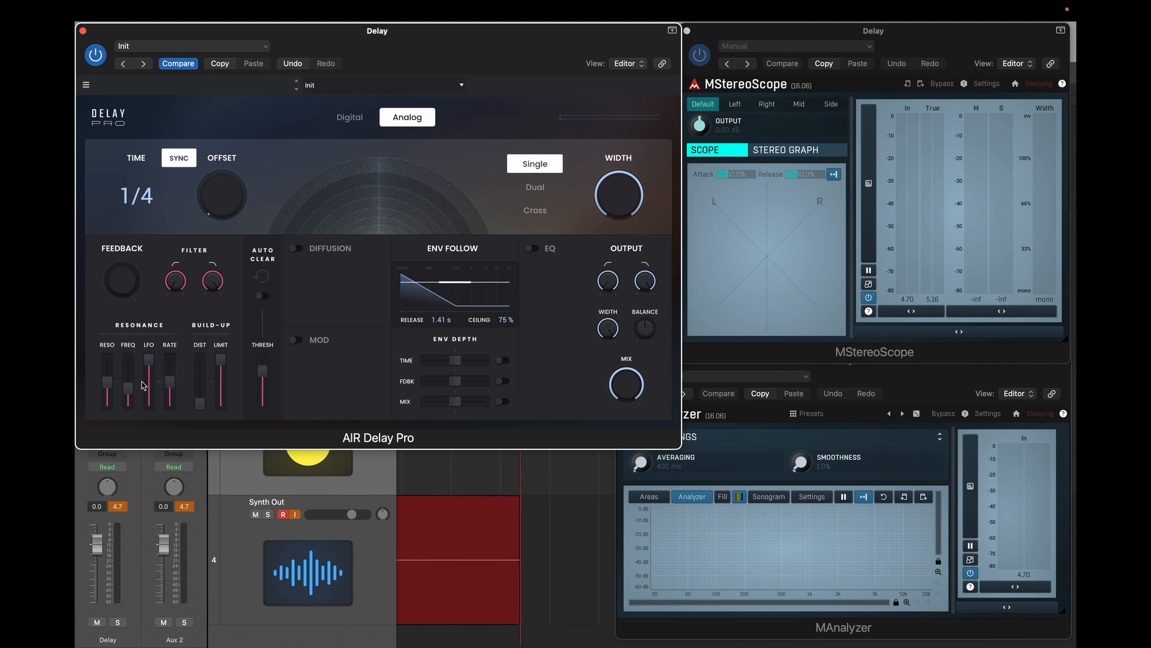
mouse_move(131, 391)
mouse_move(150, 363)
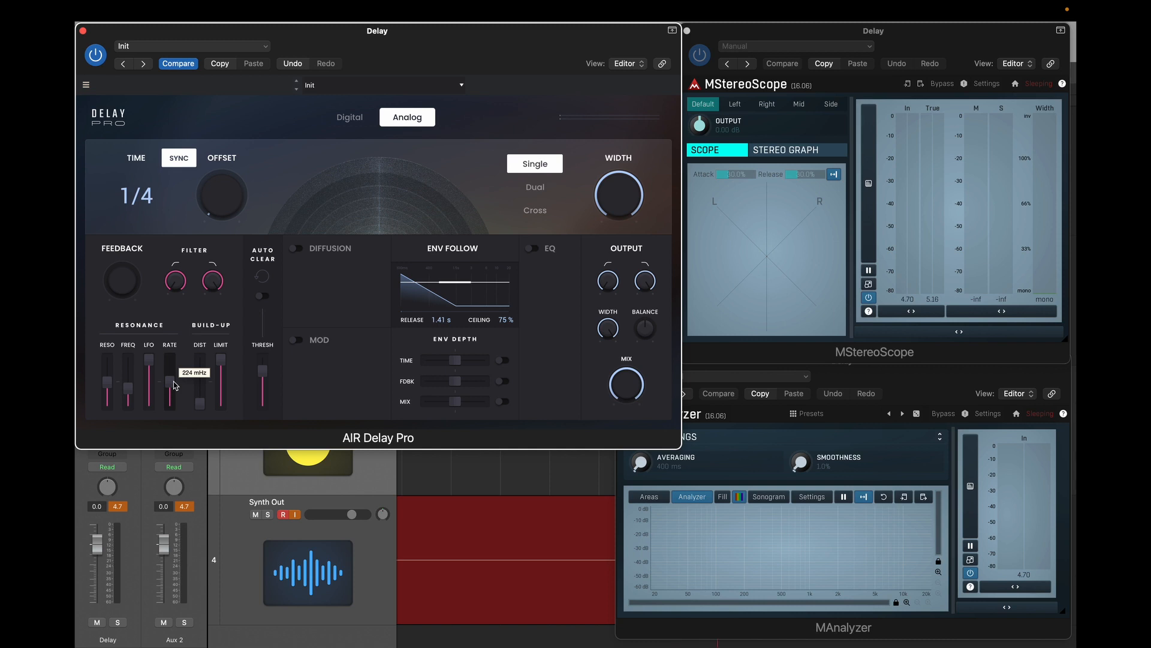
drag(169, 384, 170, 393)
mouse_move(175, 411)
drag(175, 410, 175, 359)
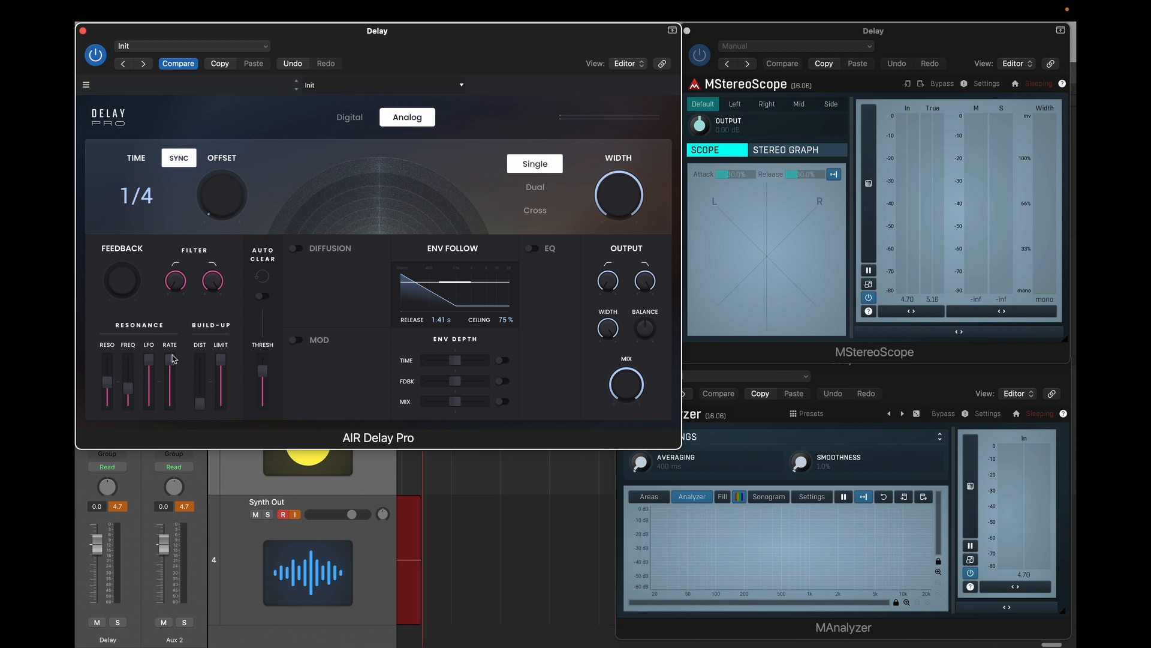
mouse_move(174, 360)
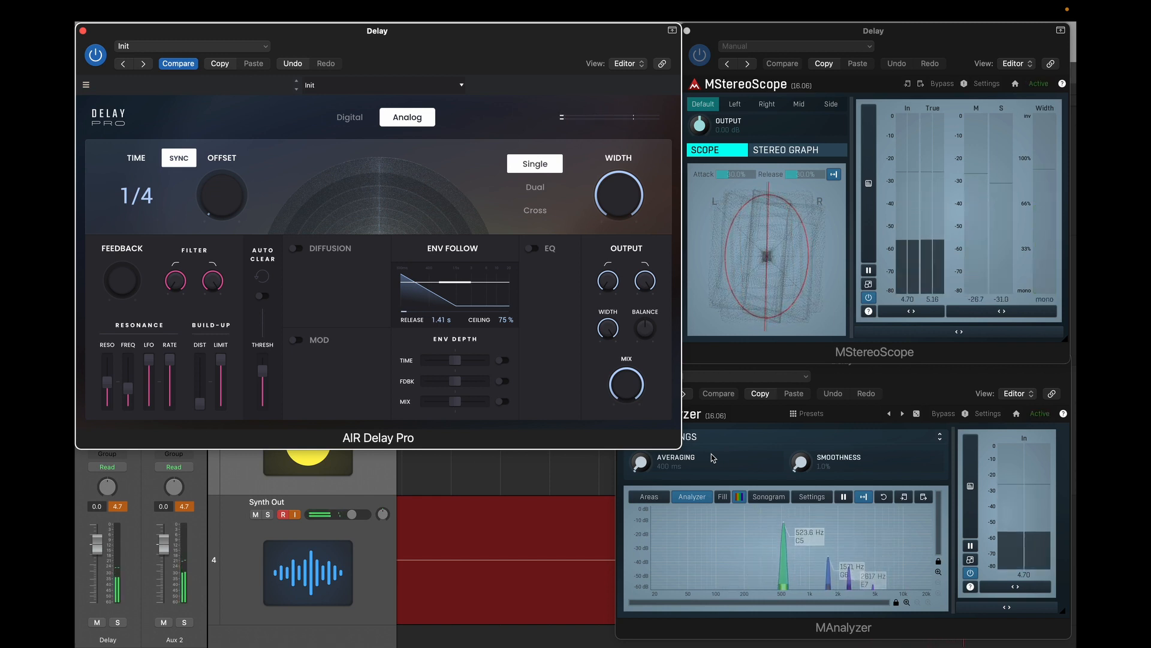
Step: Raise the feedback past halfway and slow the resonance LFO rate to 27 mHz
drag(134, 287, 134, 194)
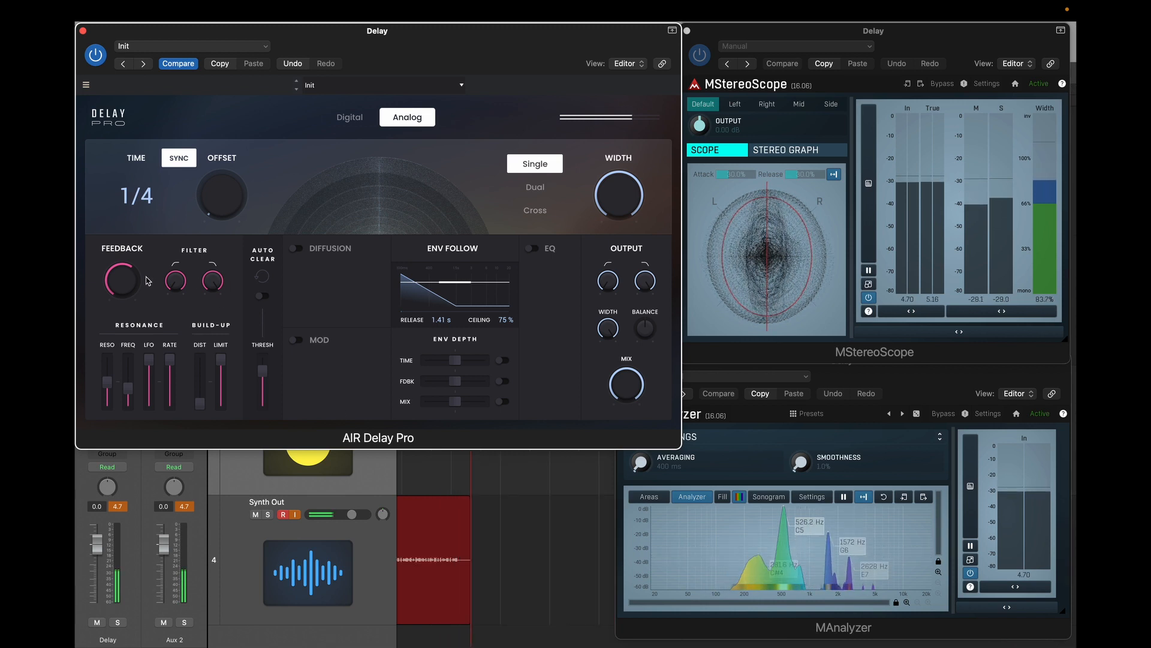
mouse_move(122, 281)
mouse_down()
mouse_move(122, 319)
mouse_move(122, 282)
mouse_up()
drag(170, 358, 170, 392)
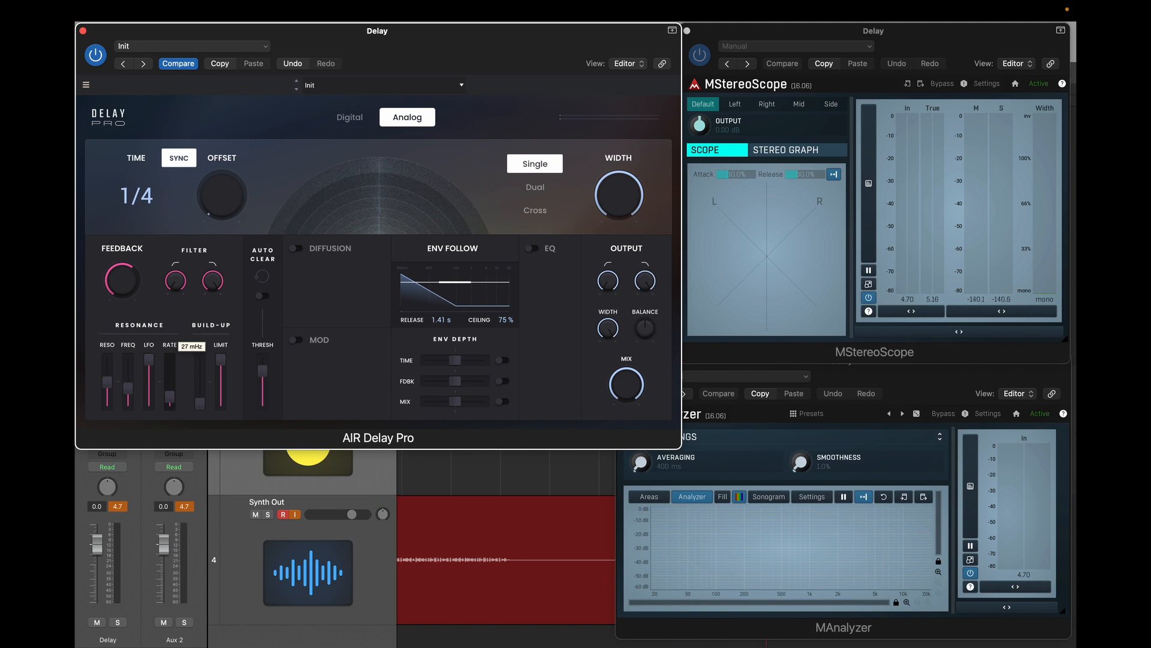
drag(170, 397, 170, 396)
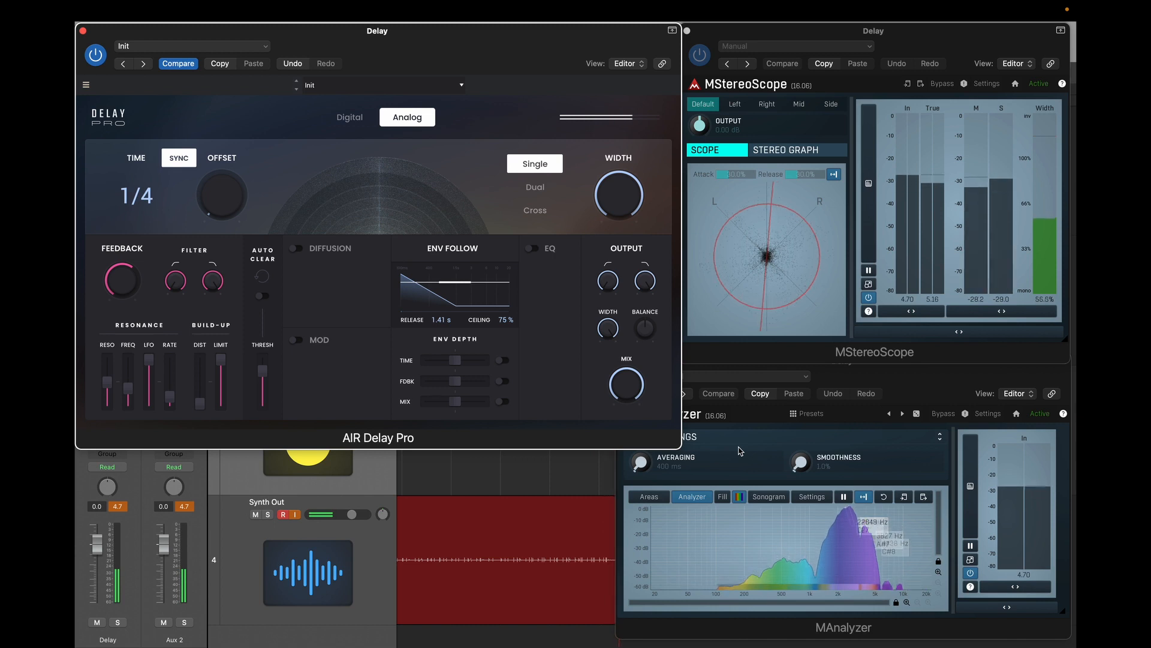
Step: Return the feedback, resonance LFO depth and resonance amount to zero
mouse_move(115, 278)
drag(115, 279, 115, 351)
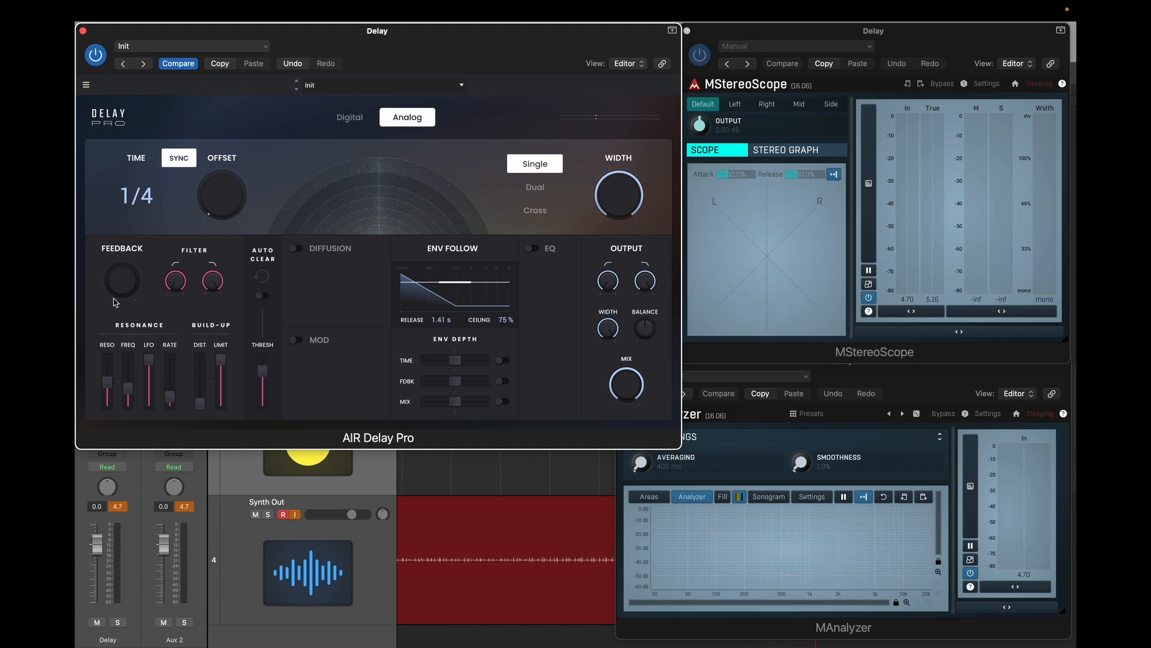
drag(149, 360, 105, 411)
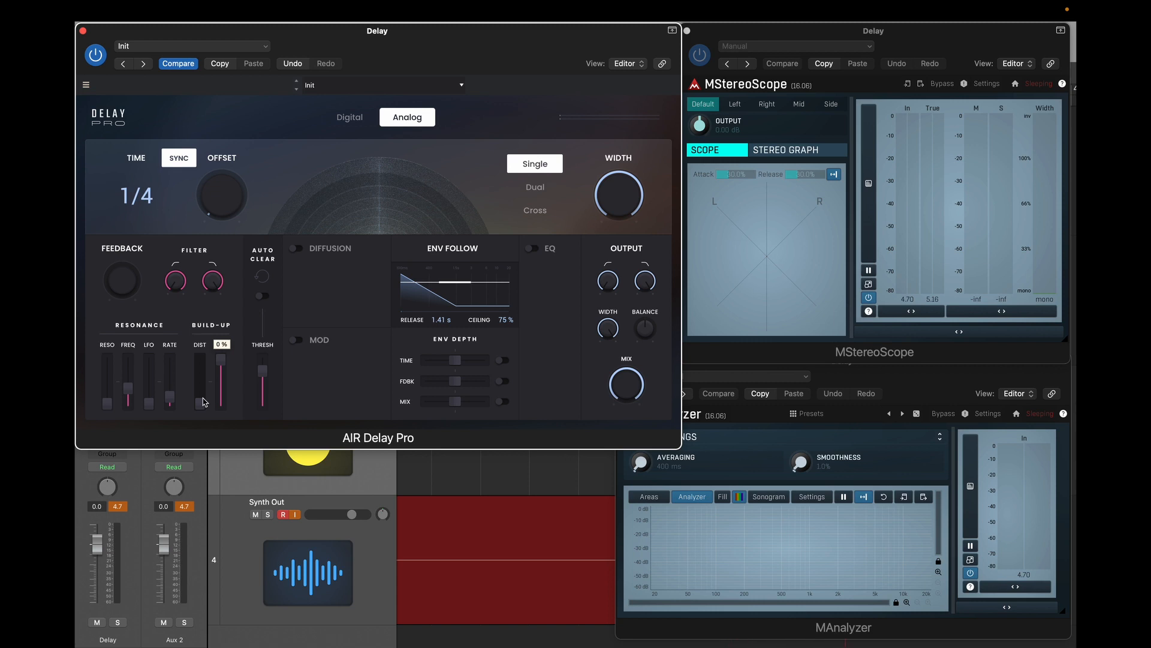
Step: Set the build-up distortion to 100% and raise the feedback past halfway
drag(201, 408, 201, 358)
mouse_move(132, 289)
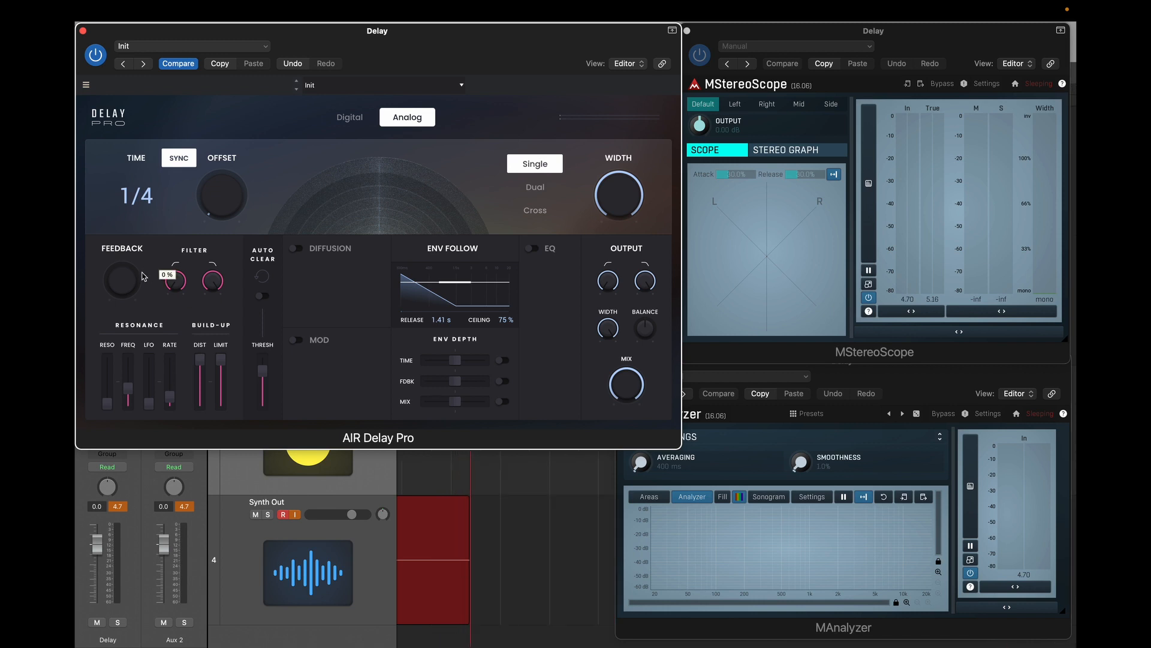
drag(132, 289, 132, 234)
mouse_move(223, 362)
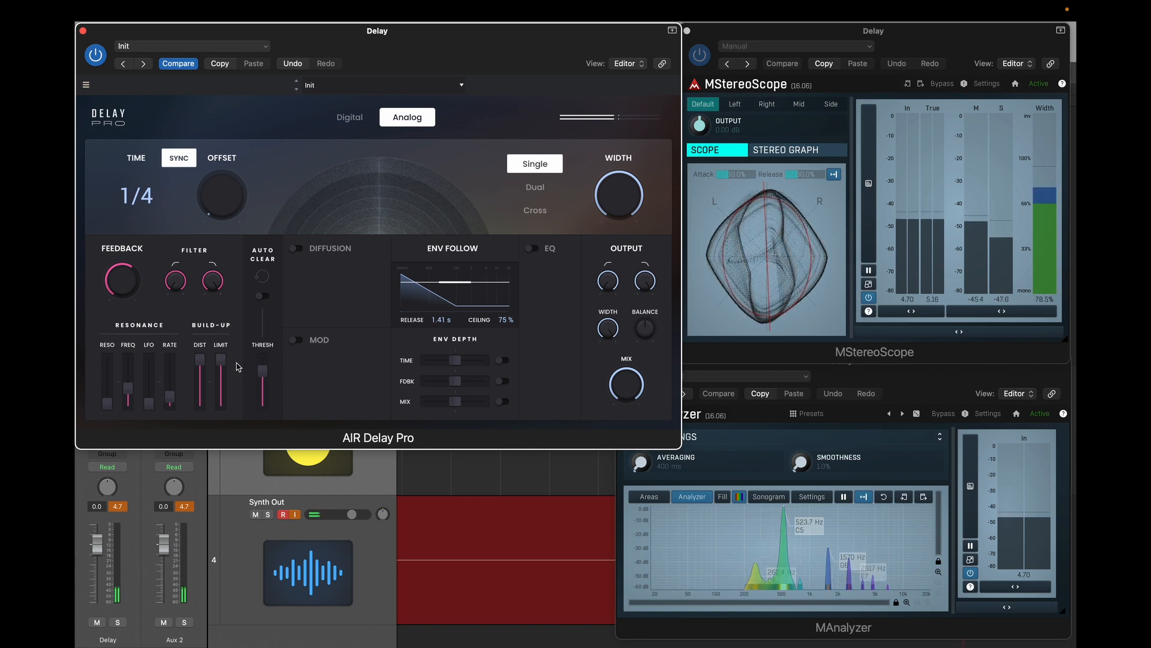
Step: Push the feedback to 114% and 116% before returning the feedback and the build-up distortion to 0%
drag(126, 294, 126, 282)
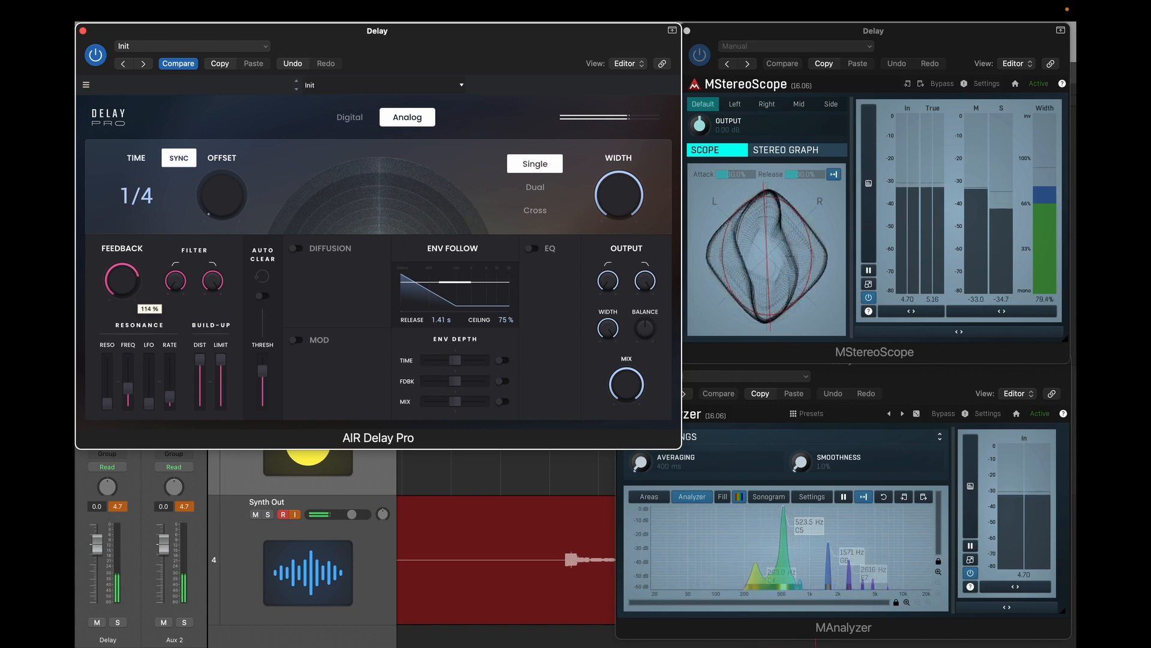
drag(127, 270, 127, 271)
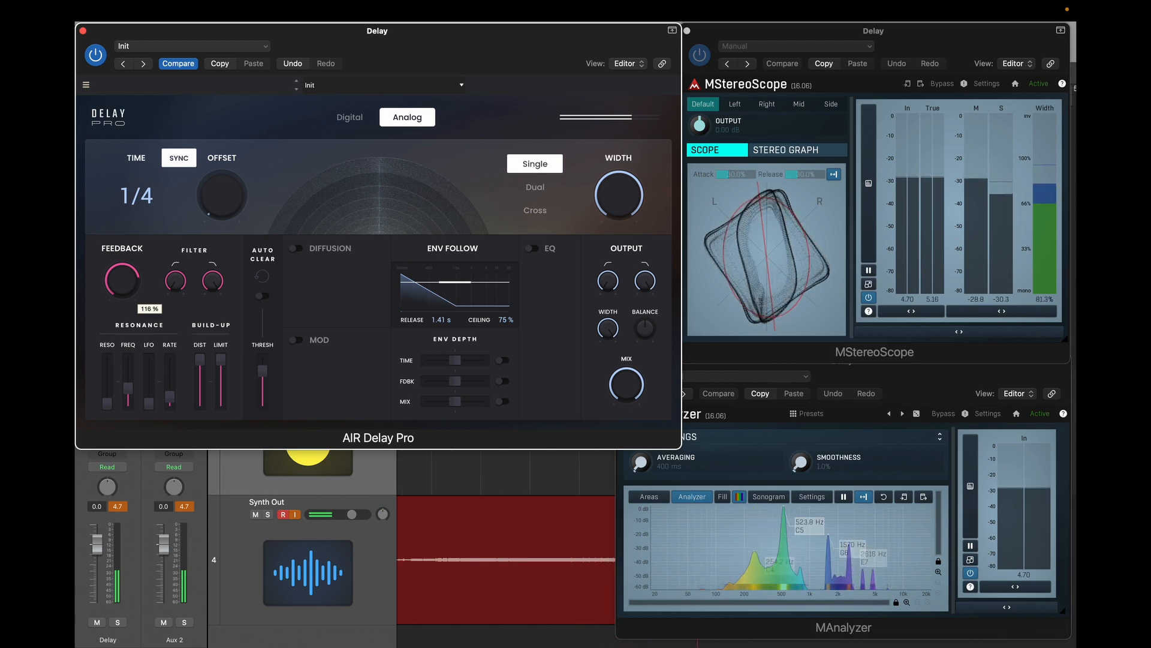
drag(122, 281, 122, 377)
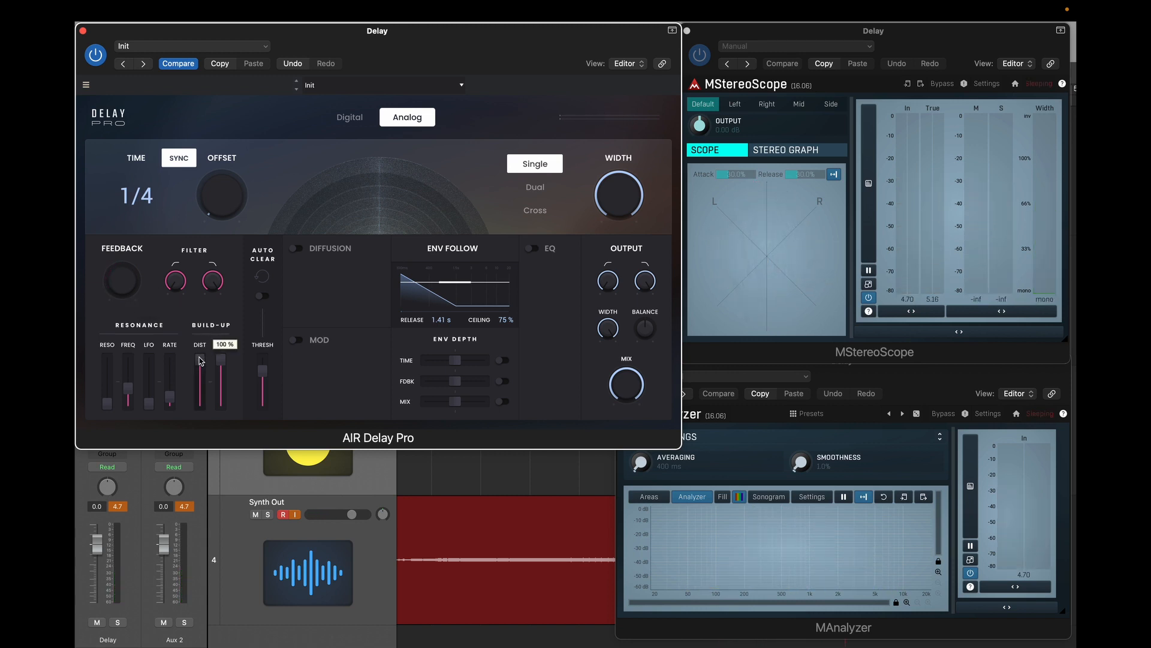
drag(199, 360, 200, 412)
Step: Turn on auto clear and audition it with the feedback raised past halfway before reducing the feedback to 0%
mouse_move(223, 400)
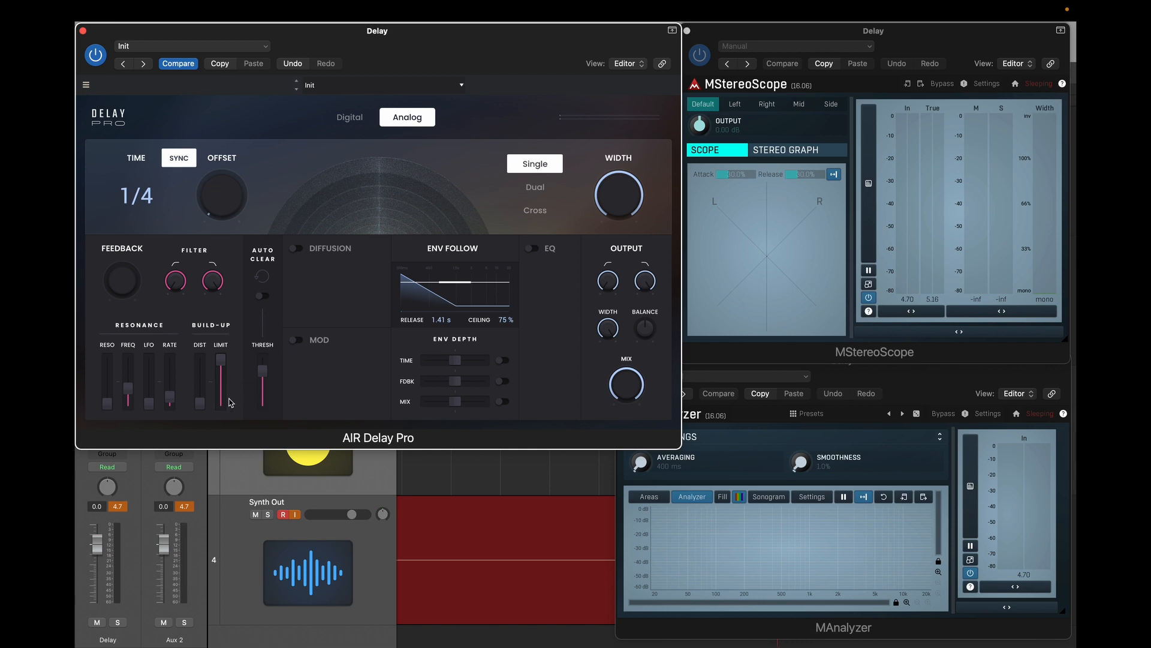
mouse_move(227, 369)
mouse_move(137, 279)
mouse_move(111, 408)
click(263, 298)
drag(133, 291, 133, 253)
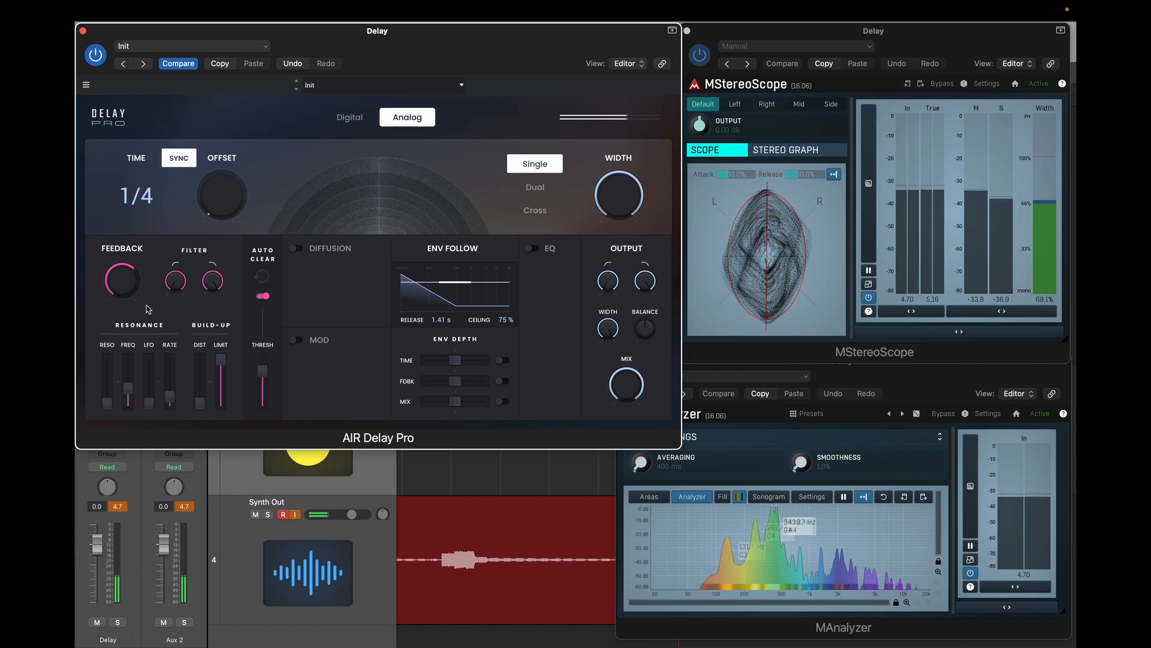
drag(149, 309, 148, 354)
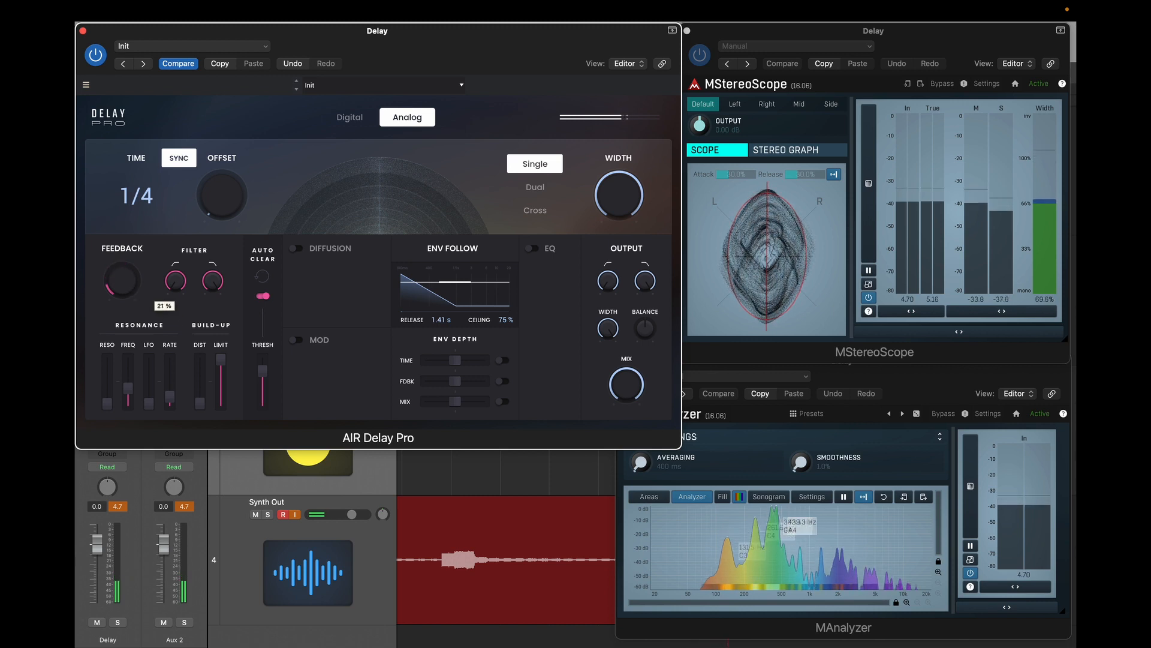
drag(134, 298, 134, 330)
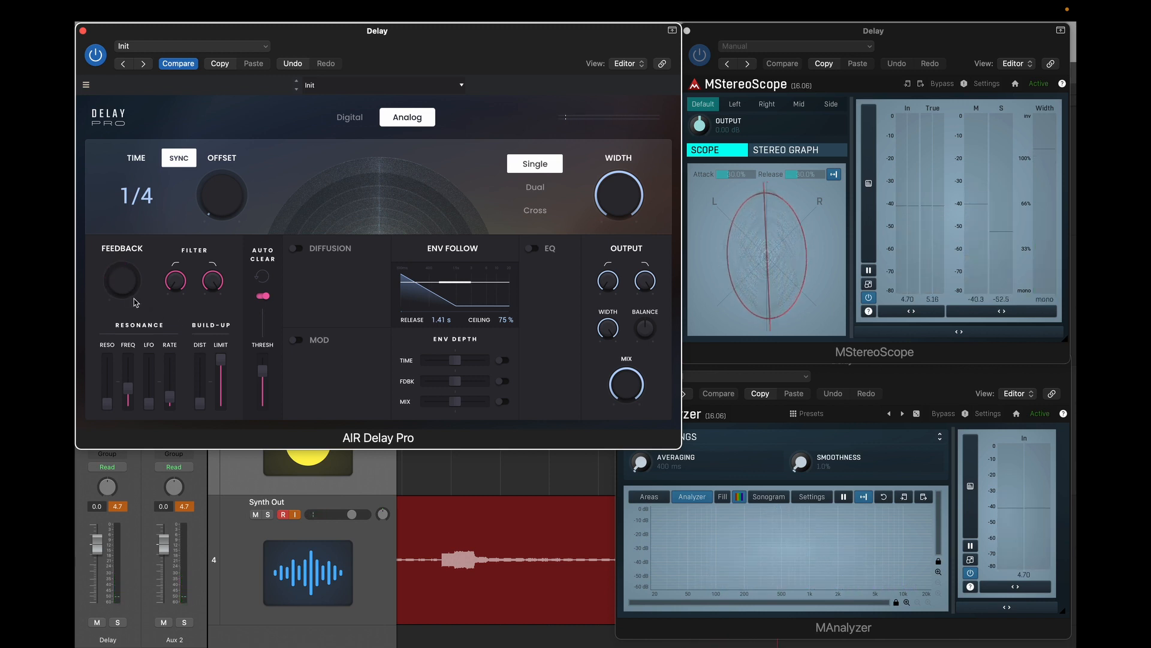
Step: Raise the feedback and lower the auto-clear threshold through 45% to about 22% during playback, ending with the feedback at 0%
mouse_move(259, 362)
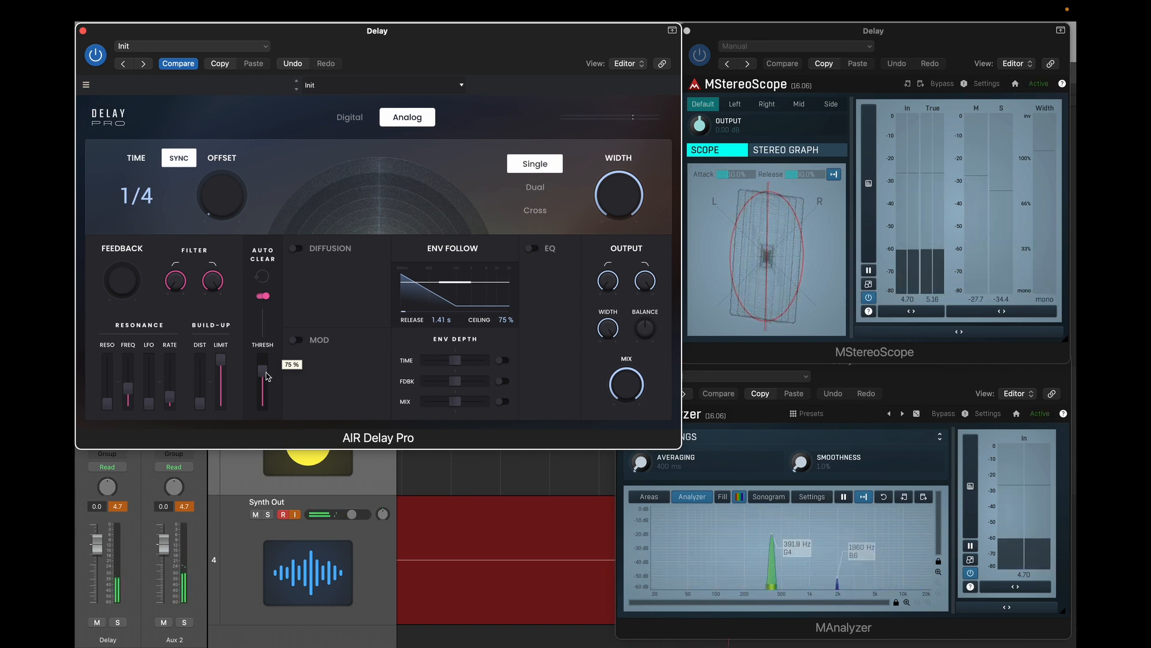
mouse_move(107, 280)
drag(131, 282, 130, 228)
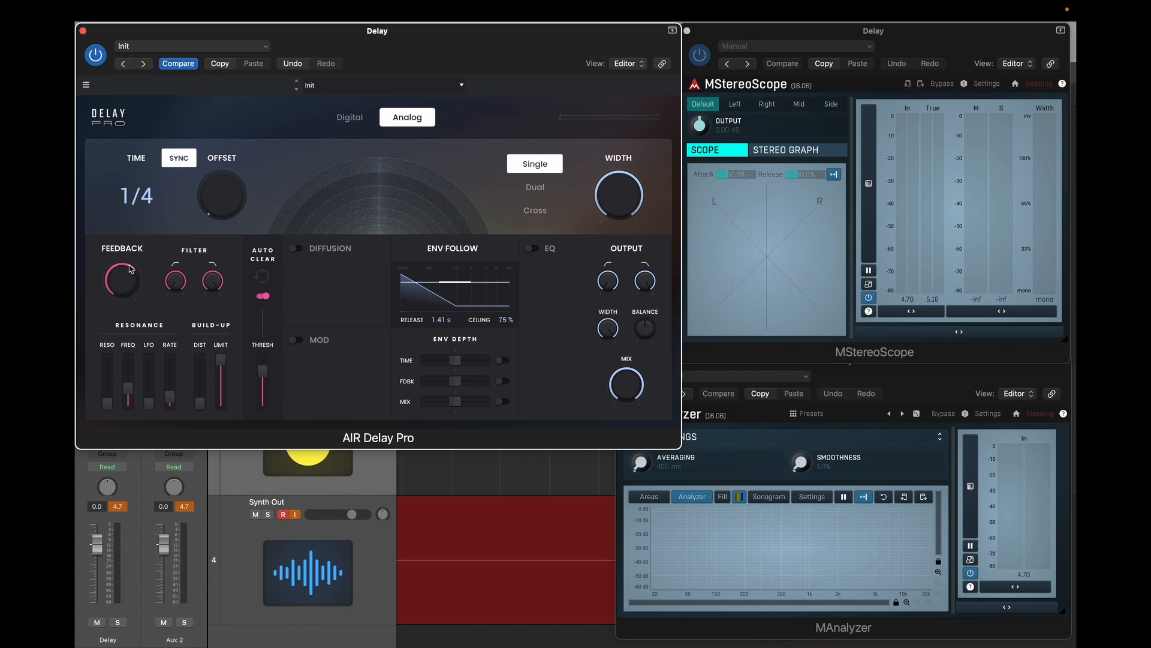
key(space)
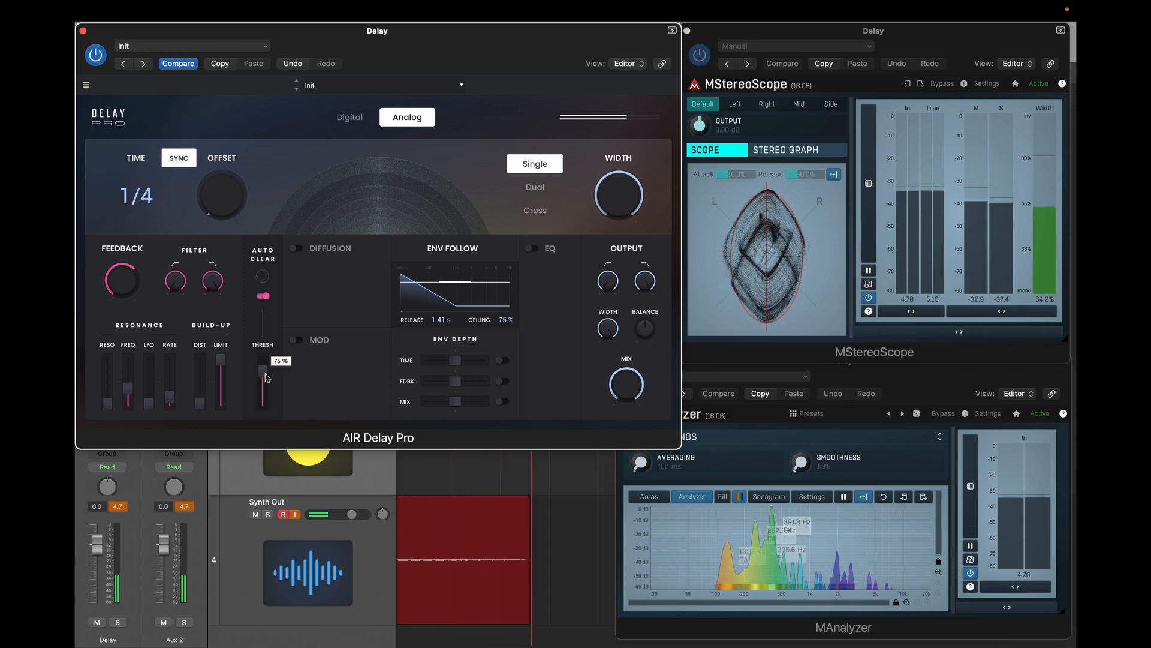
drag(264, 372, 263, 383)
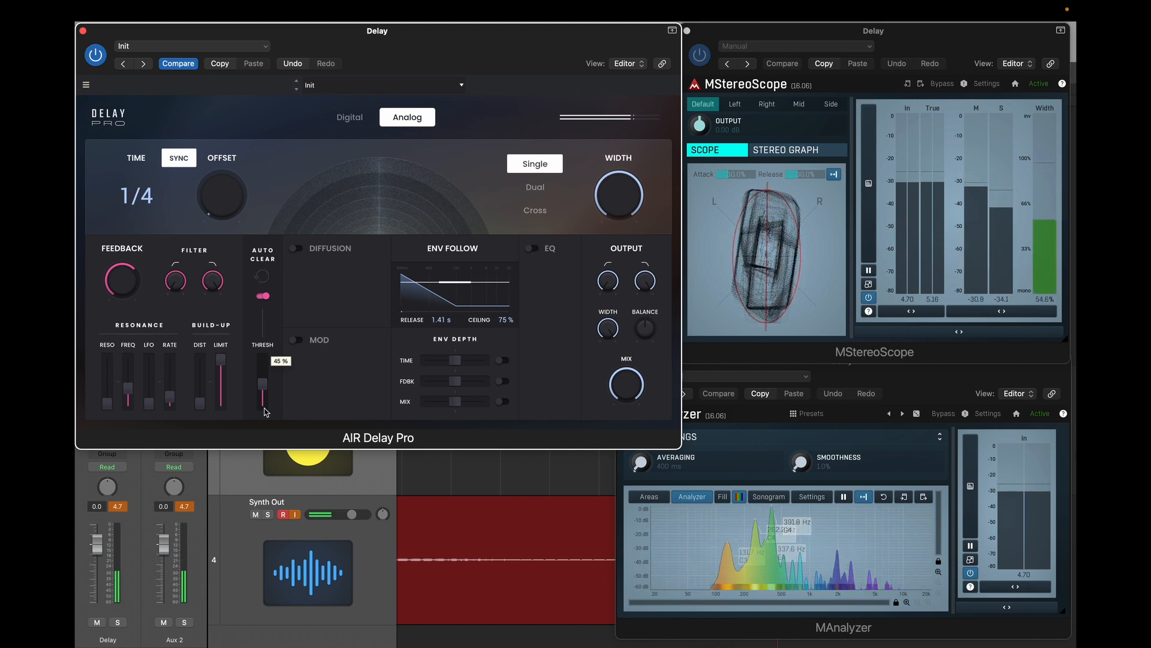
drag(264, 386, 265, 411)
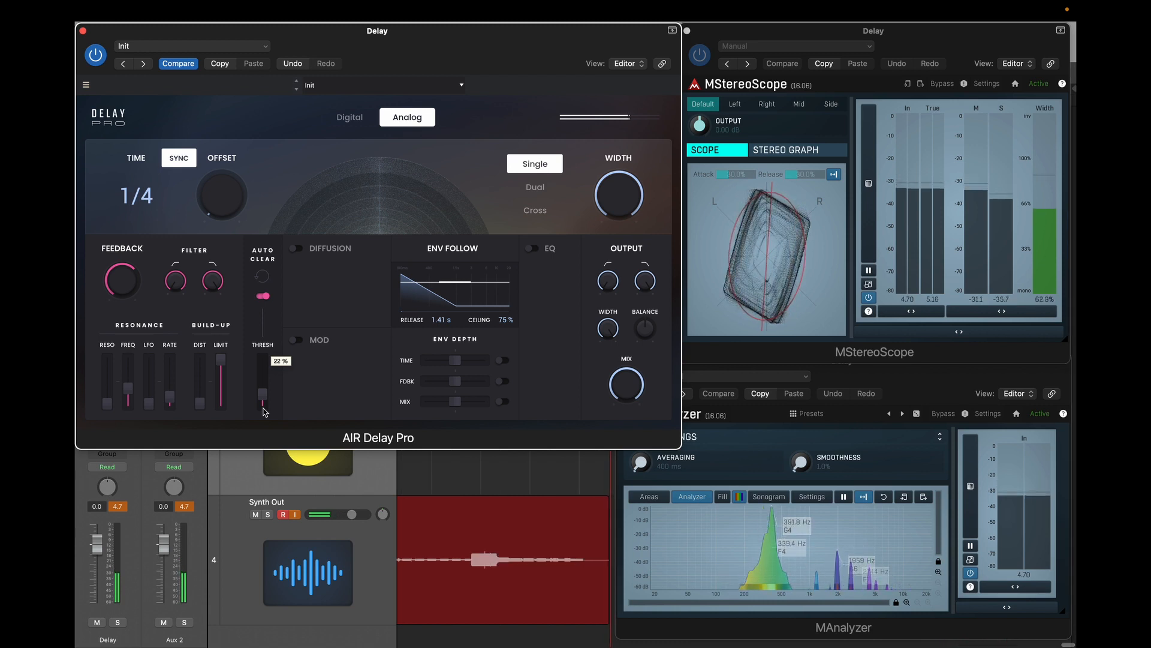
drag(266, 402, 266, 394)
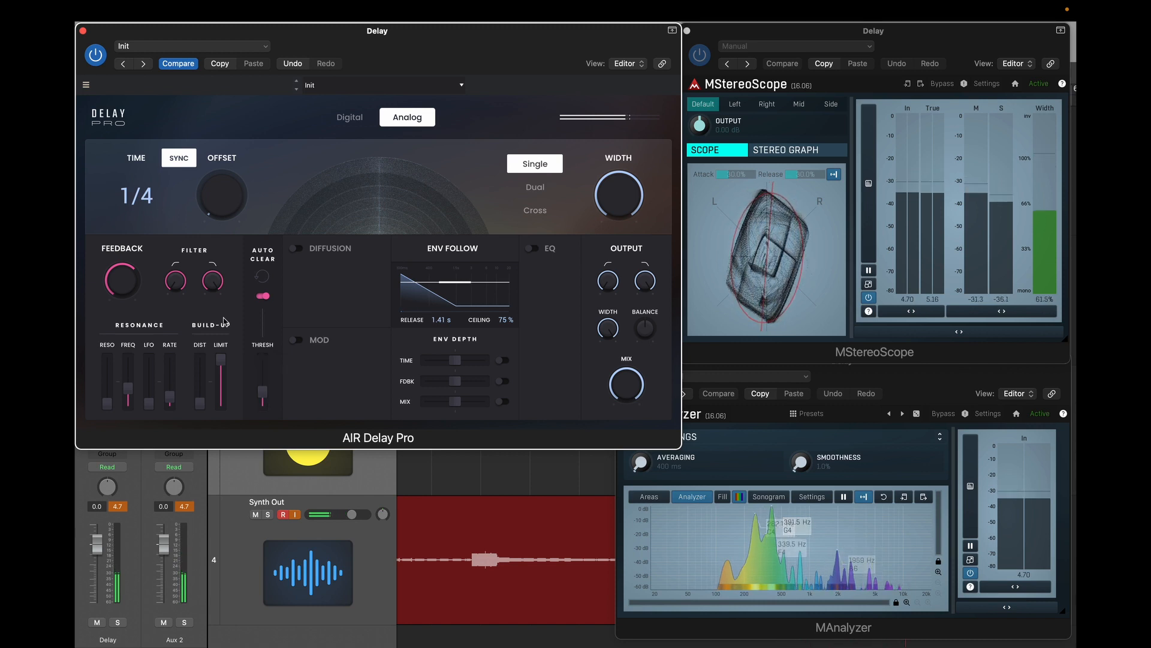
mouse_move(133, 279)
mouse_down()
mouse_move(133, 323)
mouse_move(127, 298)
mouse_up()
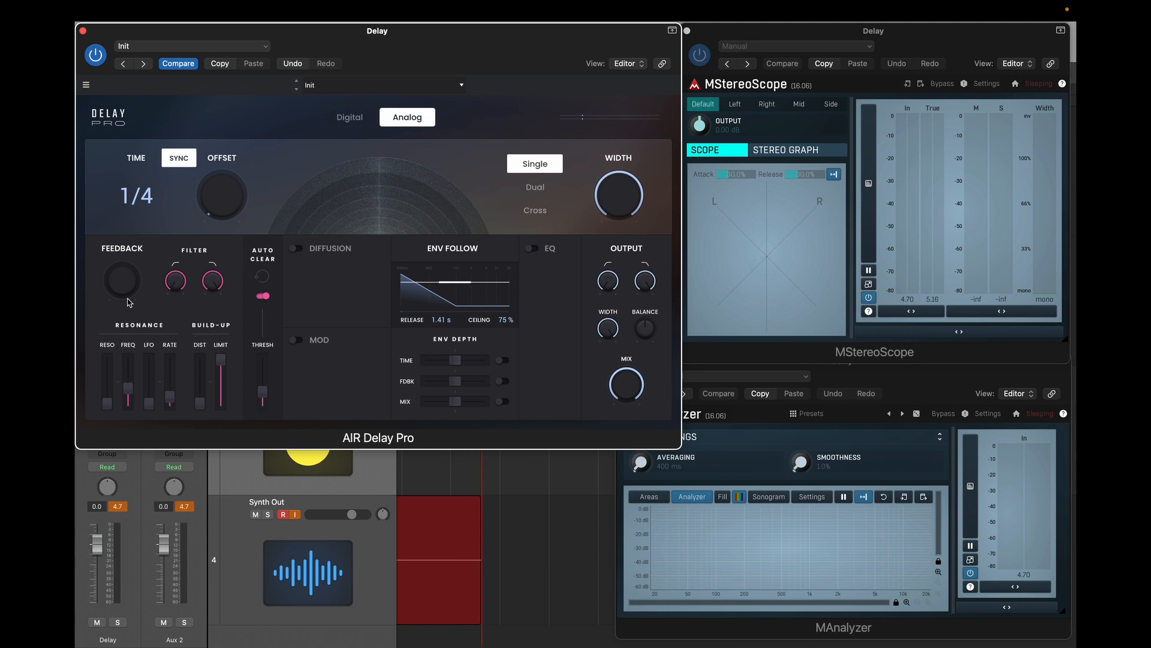
Step: Turn off auto clear and enable the diffusion section
mouse_move(262, 394)
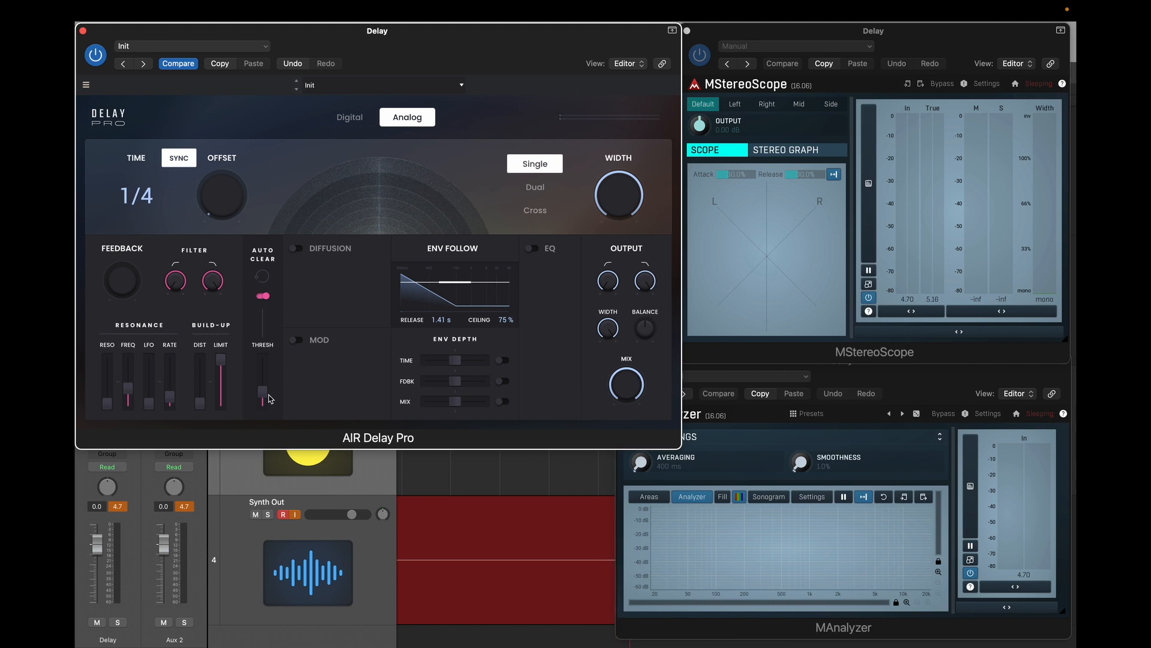
click(262, 297)
click(297, 249)
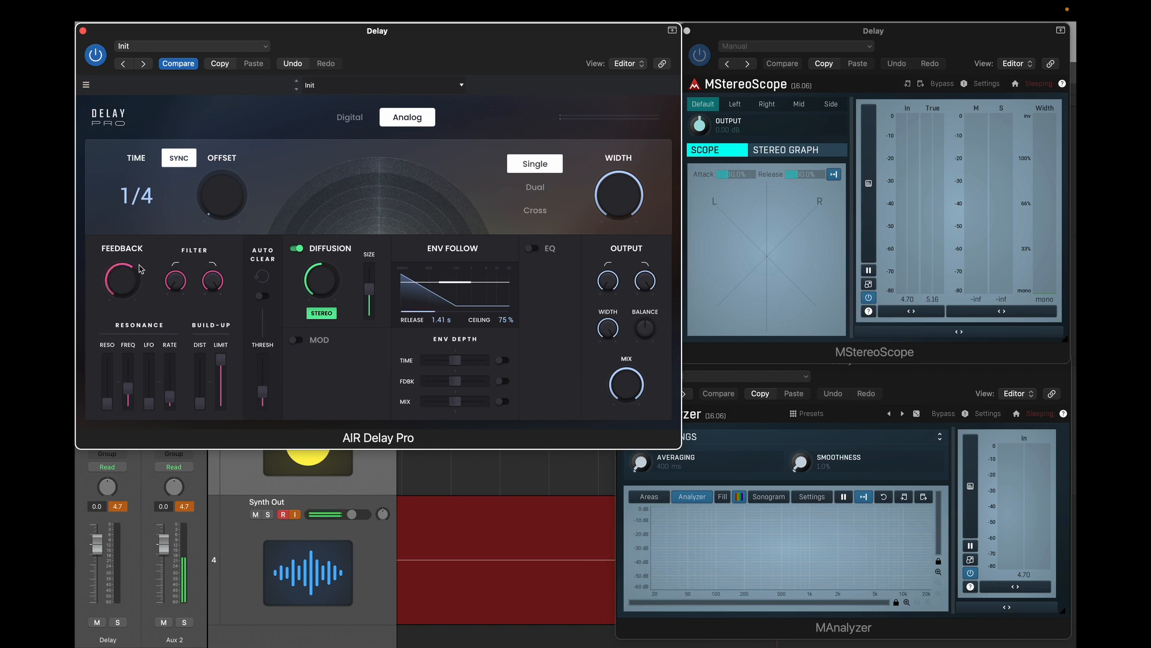
Step: Audition the diffused repeats with the feedback raised before reducing the feedback to 0%
key(space)
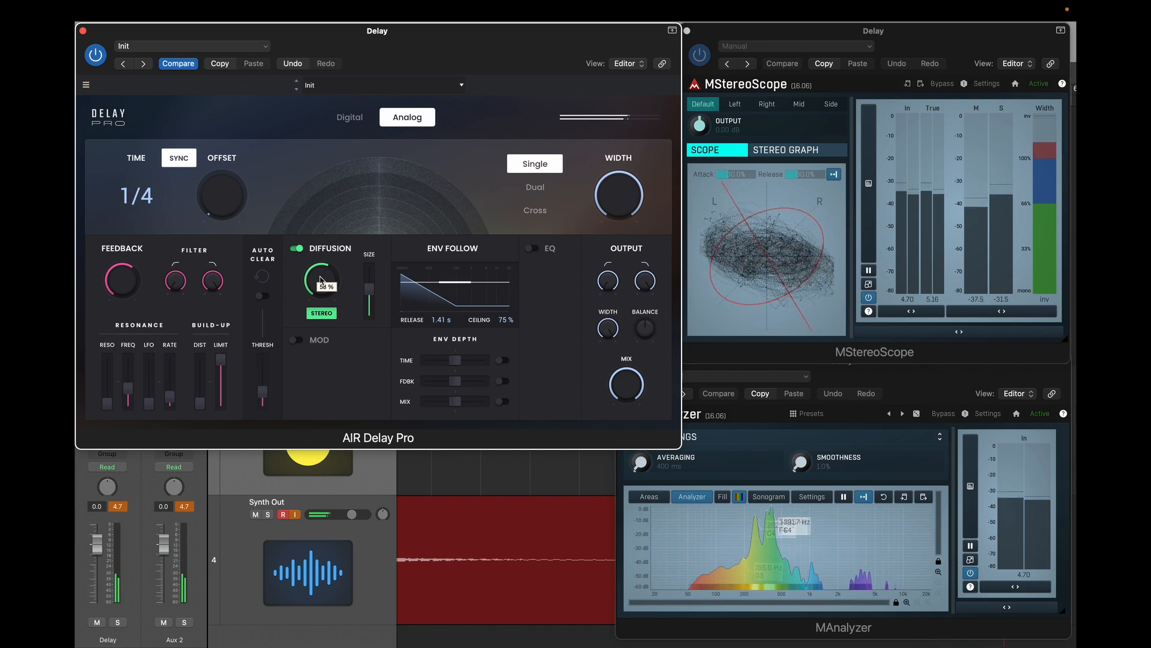
mouse_move(138, 277)
drag(138, 276, 134, 301)
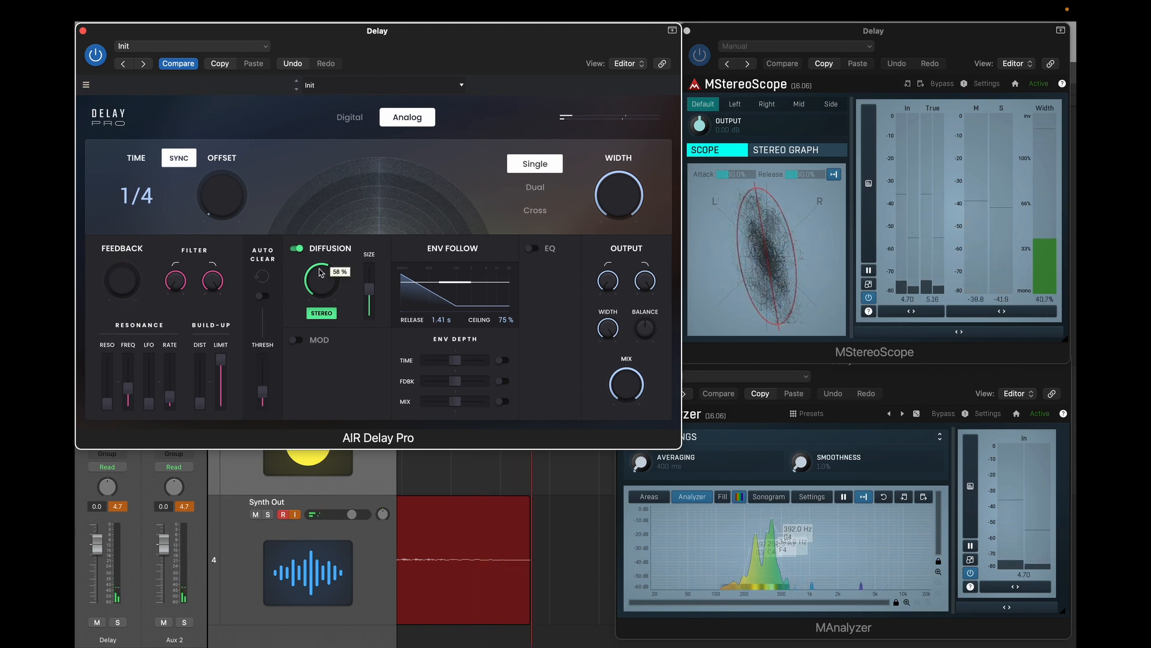
Step: Set the diffusion size to 83 ms and the diffusion amount to 50%
mouse_move(372, 292)
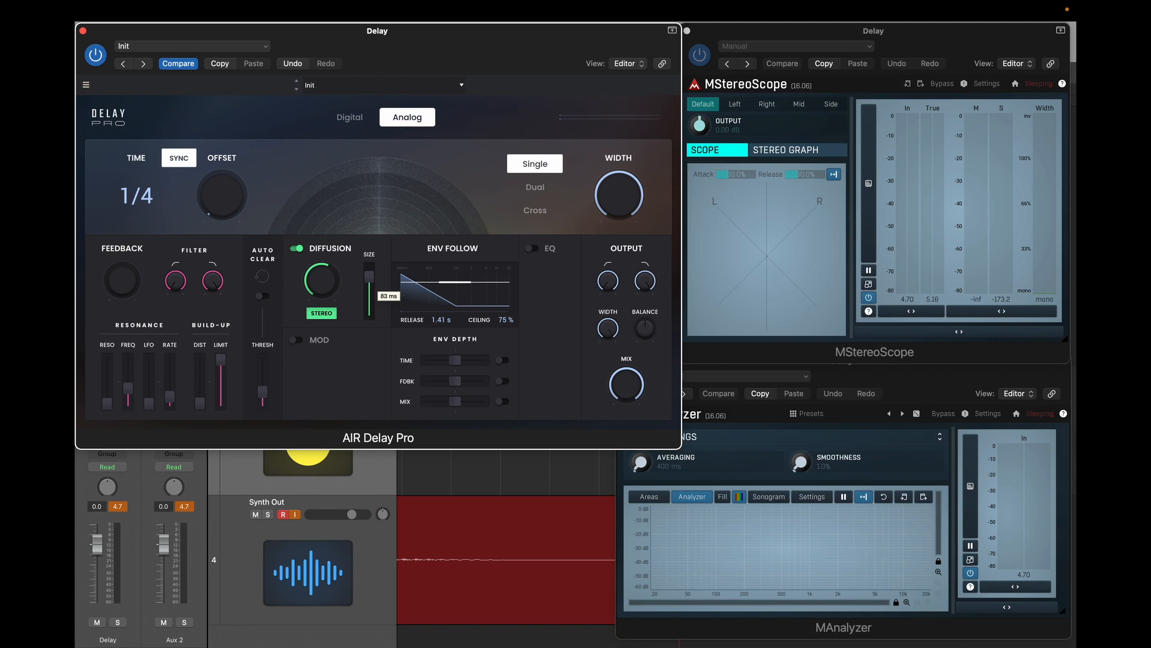
mouse_move(313, 284)
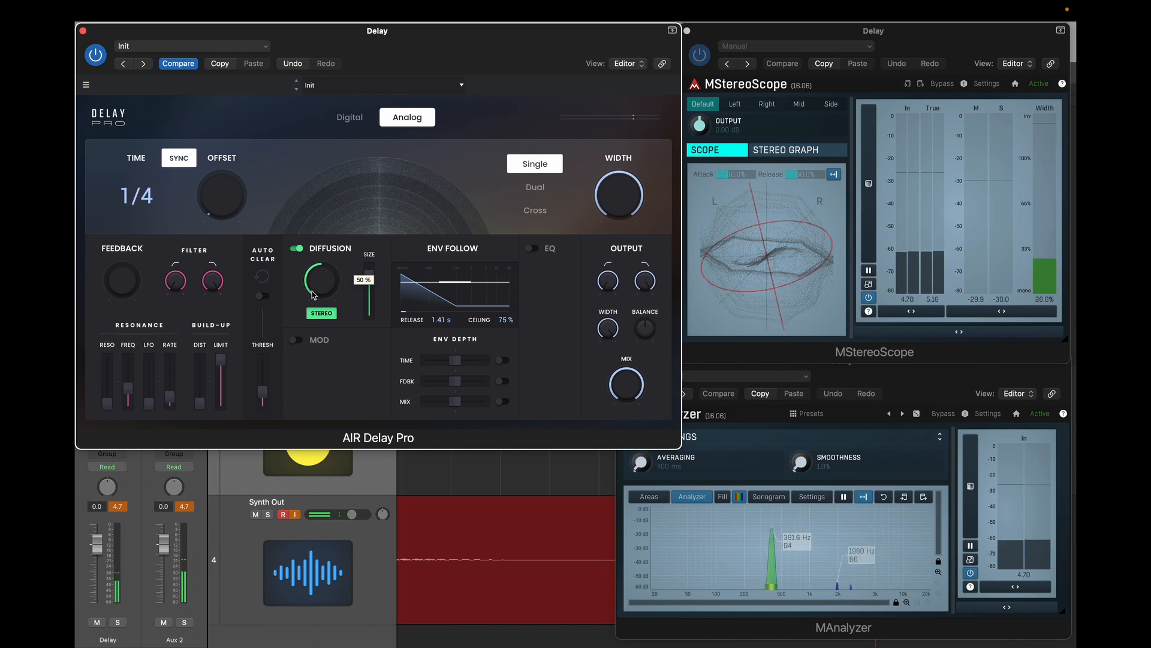
Step: Raise the feedback to about halfway and turn off the stereo option of the diffusion while auditioning the repeats
mouse_move(144, 271)
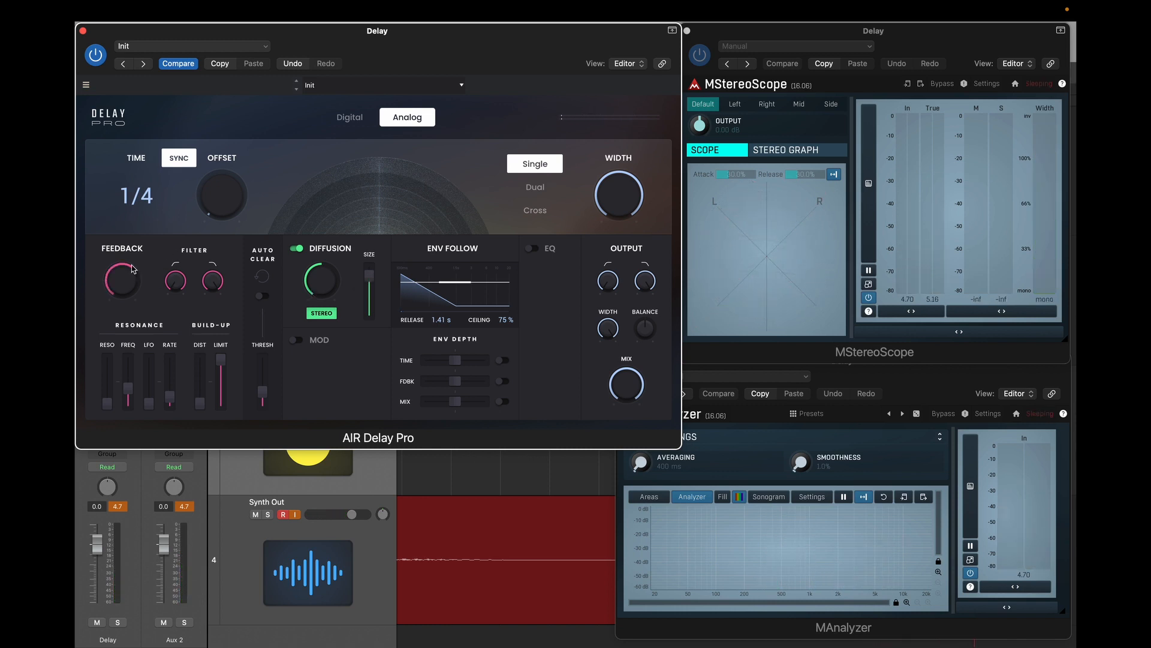
key(r)
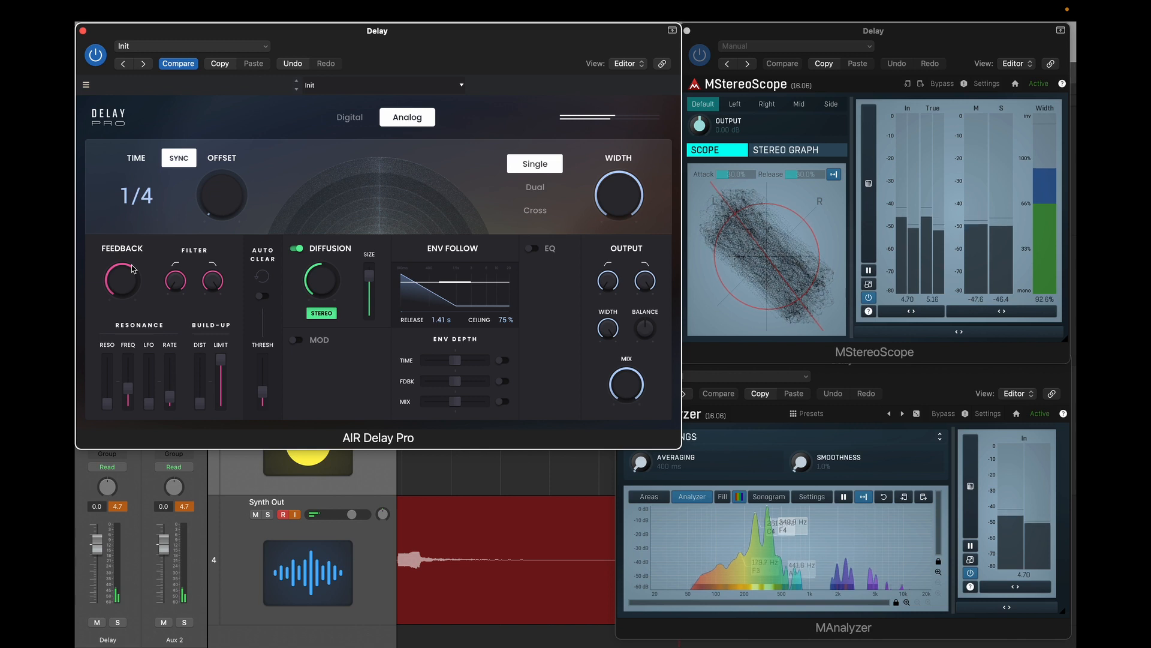
drag(118, 269, 118, 354)
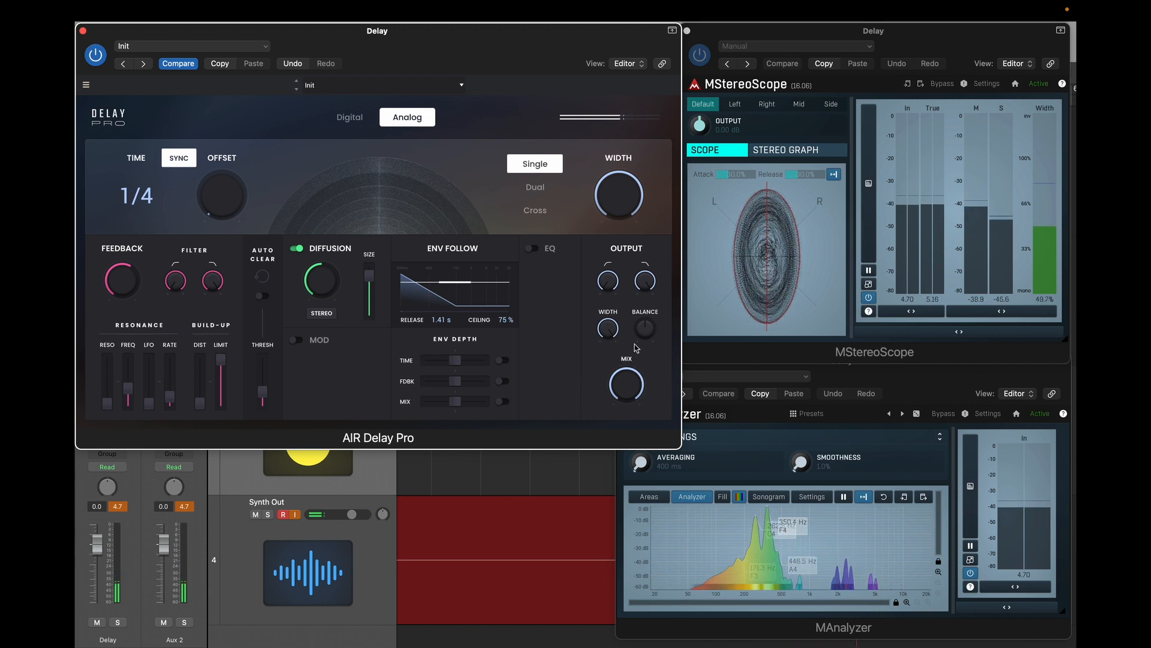
Step: Audition the output with its width reduced to 0% before restoring the width to 100%
drag(608, 329, 608, 422)
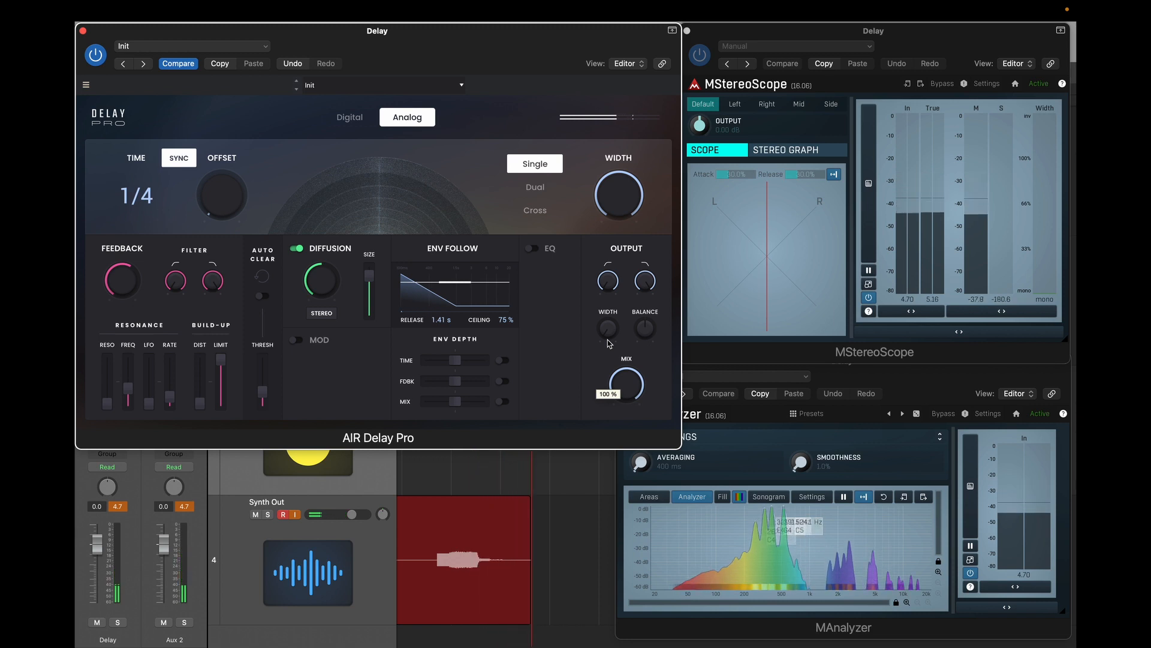
mouse_move(617, 335)
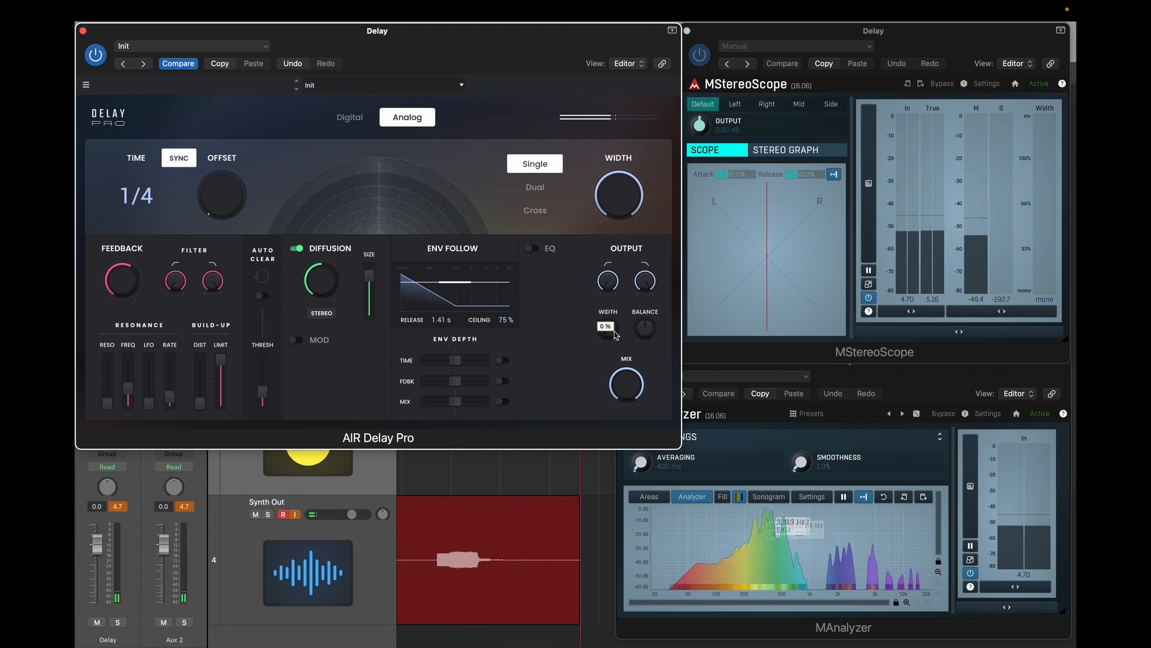
drag(617, 335, 617, 281)
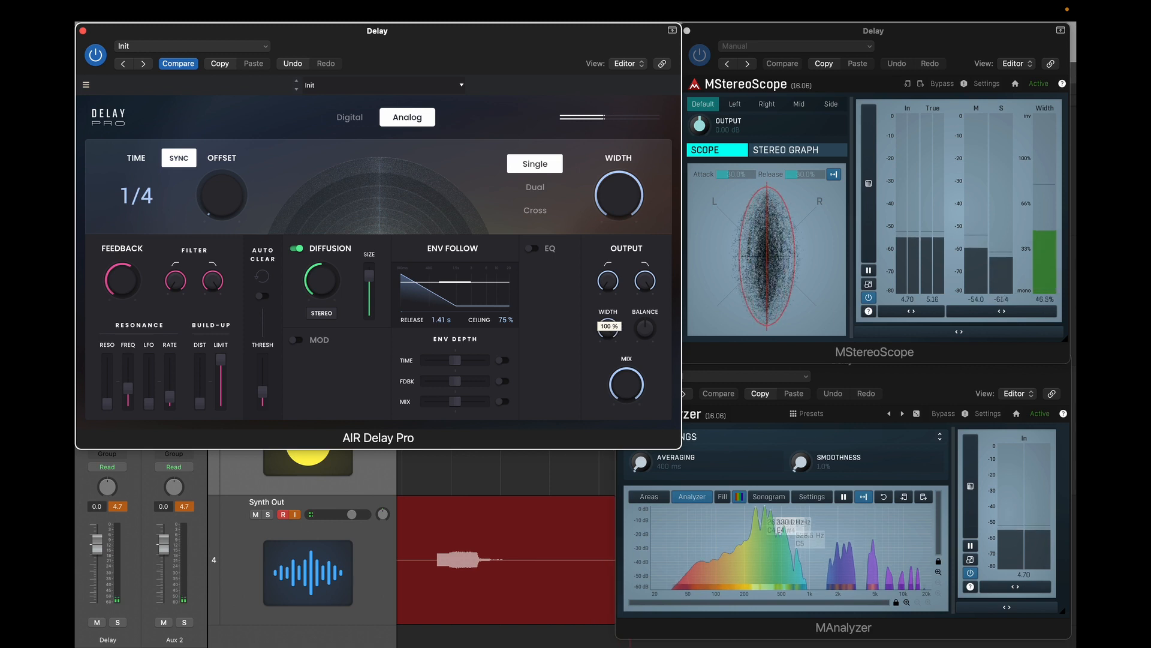
Step: Turn off diffusion and enable the modulation section in Wobble mode
mouse_move(323, 277)
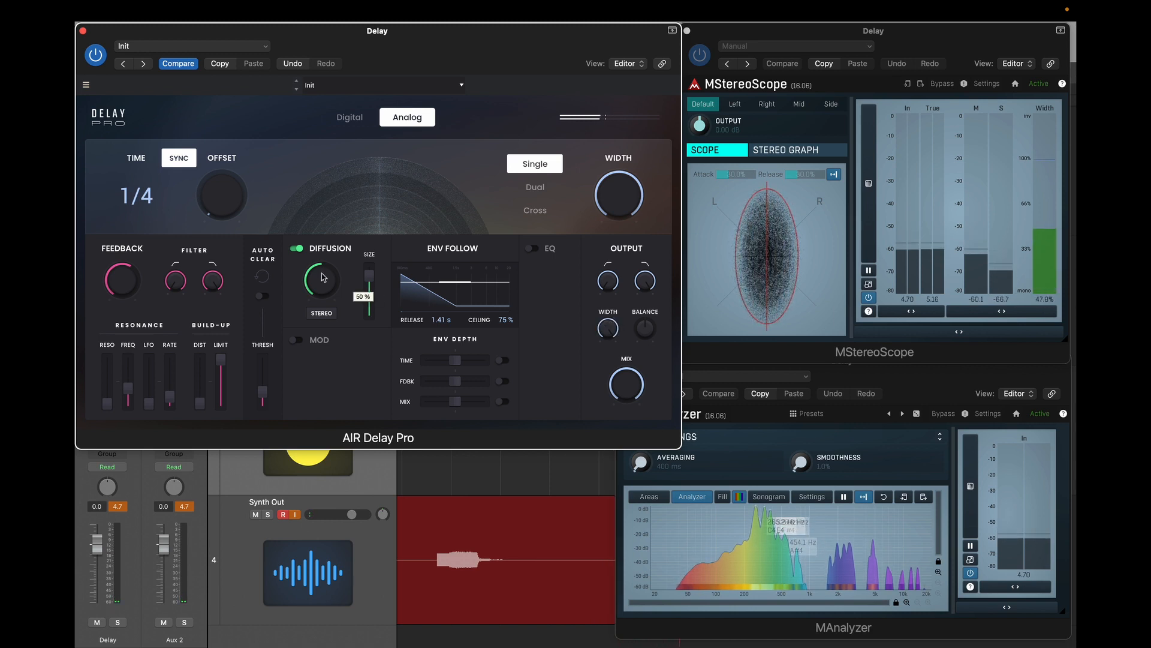
click(297, 249)
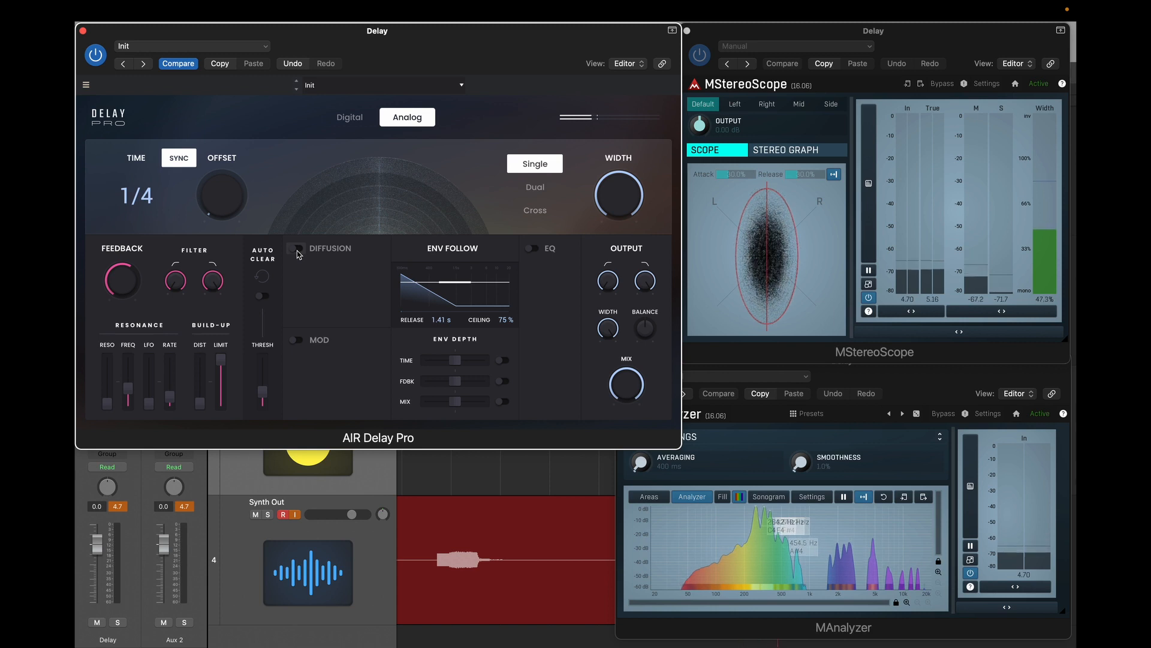
click(296, 340)
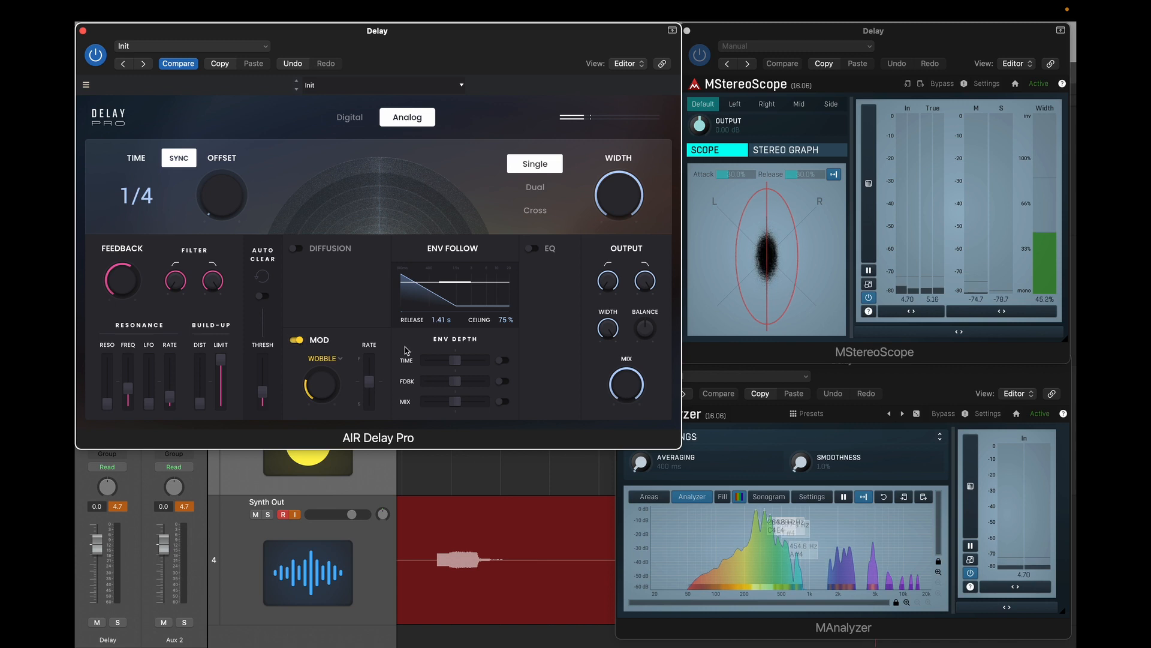
click(330, 360)
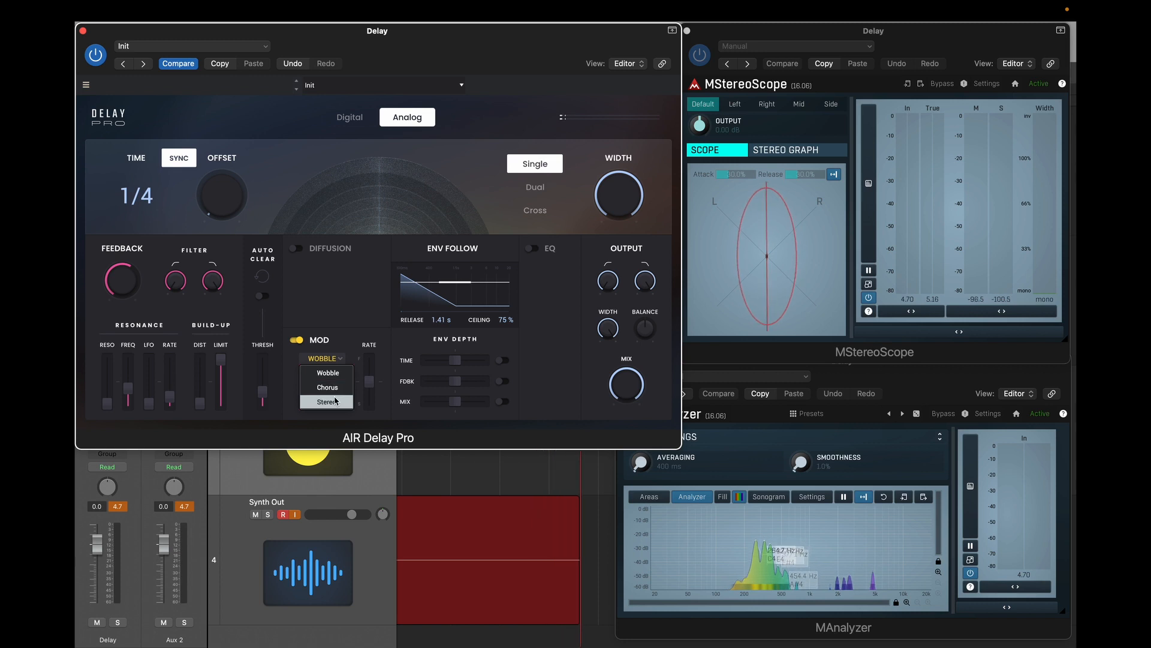
click(338, 373)
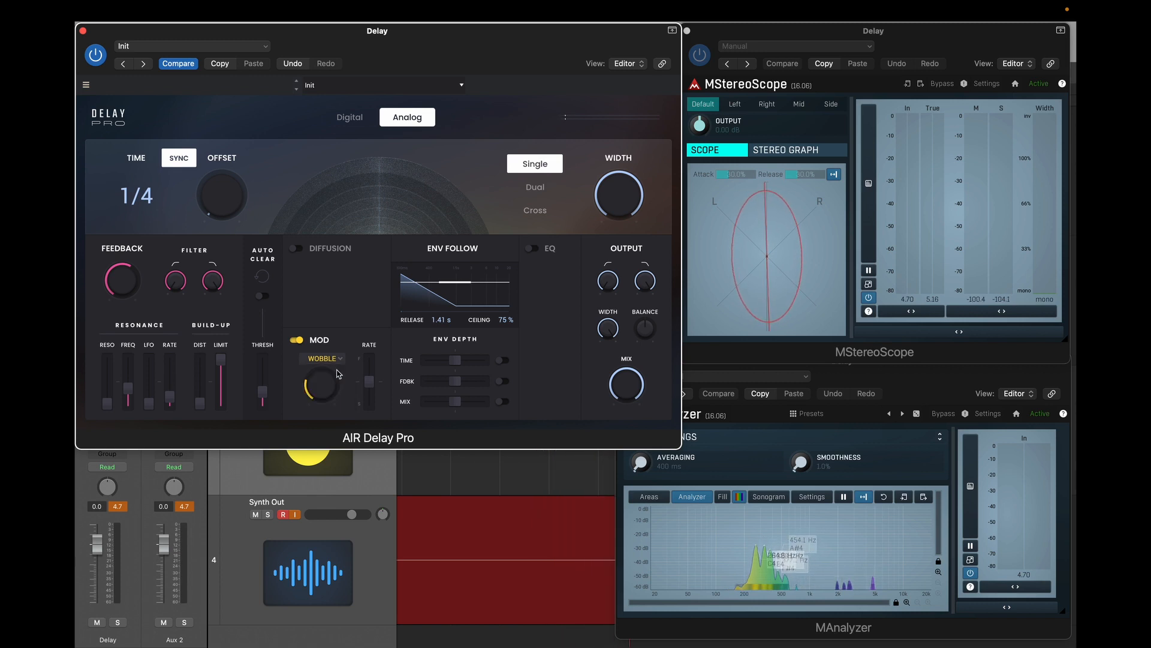
Step: Raise the wobble amount to 45% and audition modulation rates up to F:57% S:100% during playback
mouse_move(323, 380)
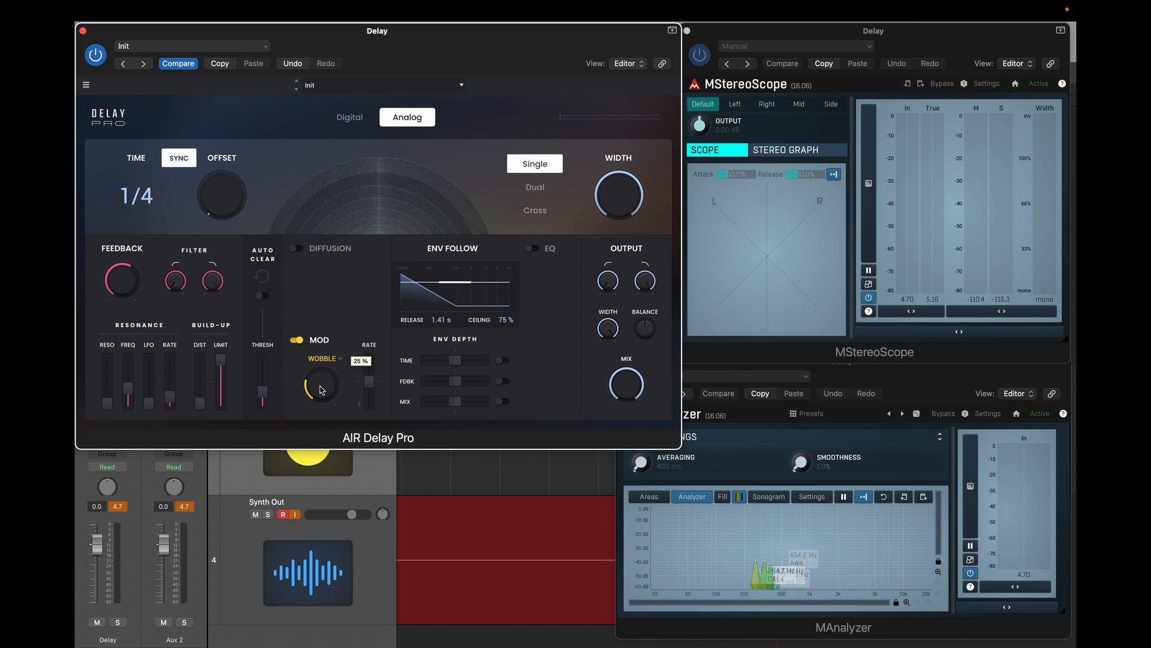
mouse_move(371, 385)
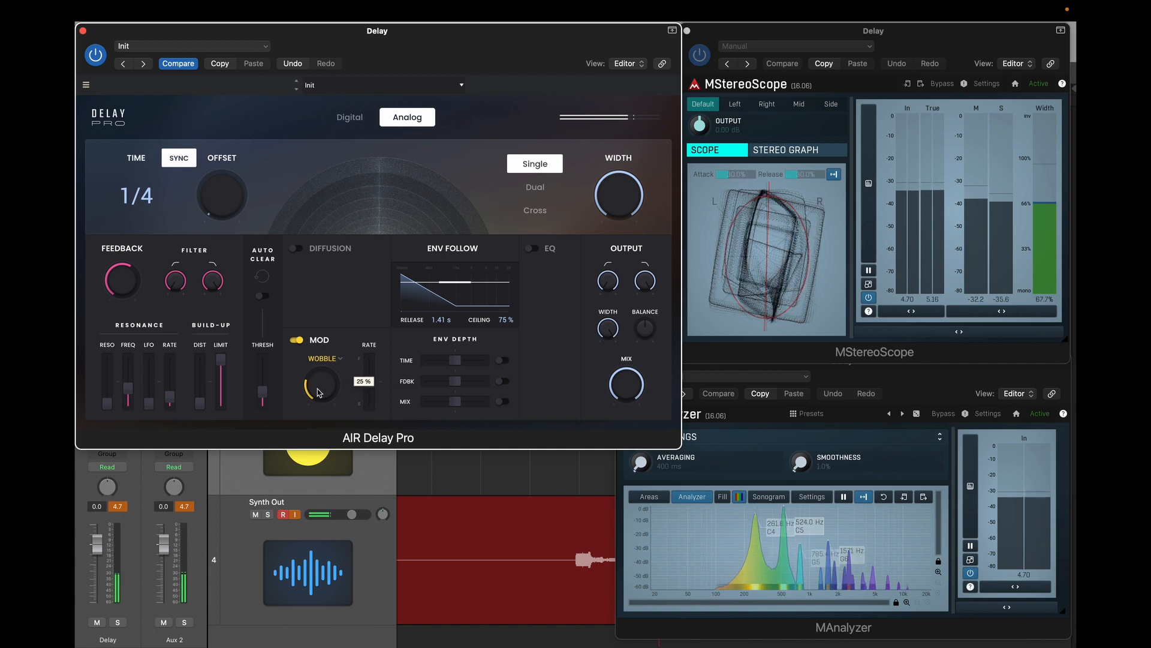
drag(318, 393, 318, 373)
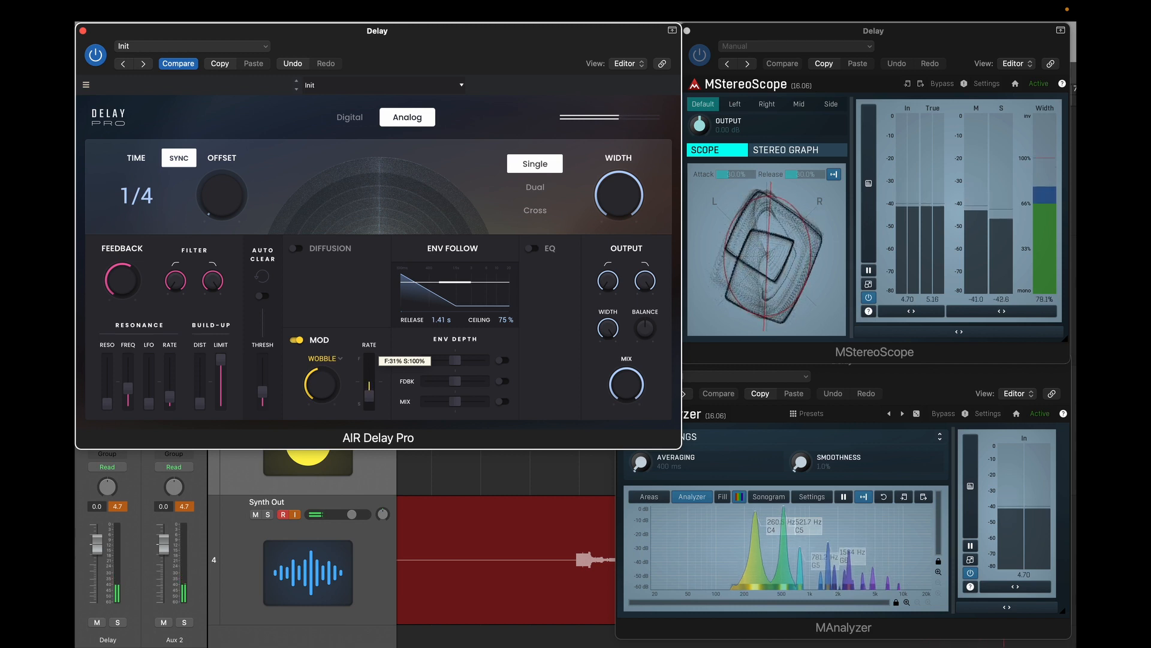
drag(369, 396, 370, 412)
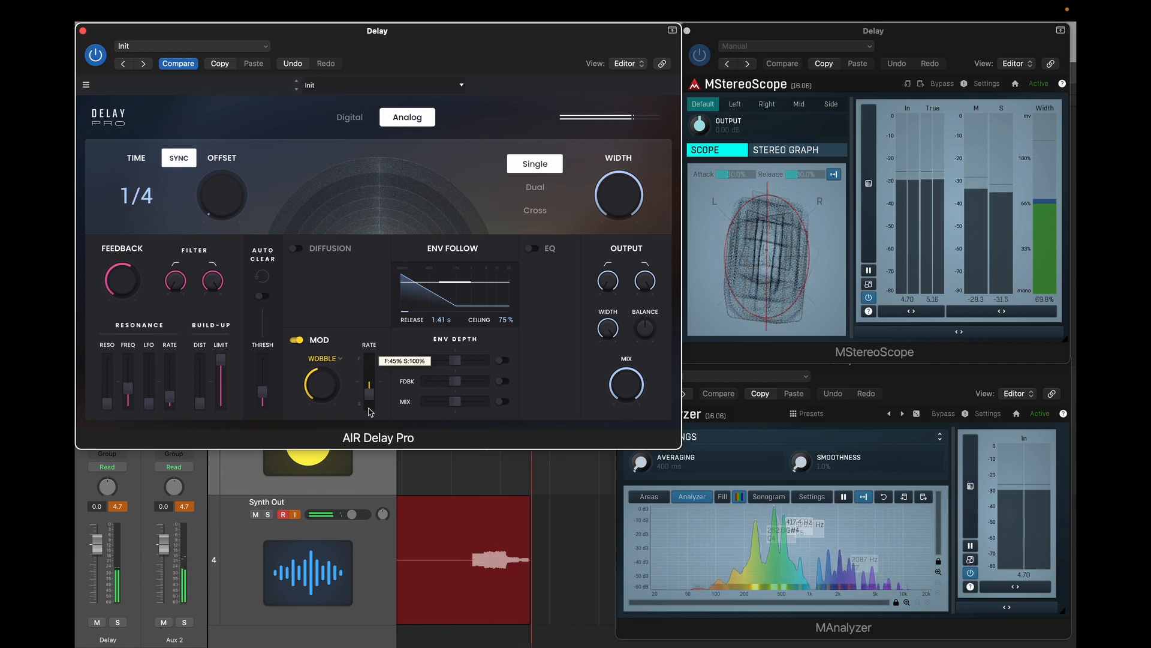
drag(369, 394, 369, 389)
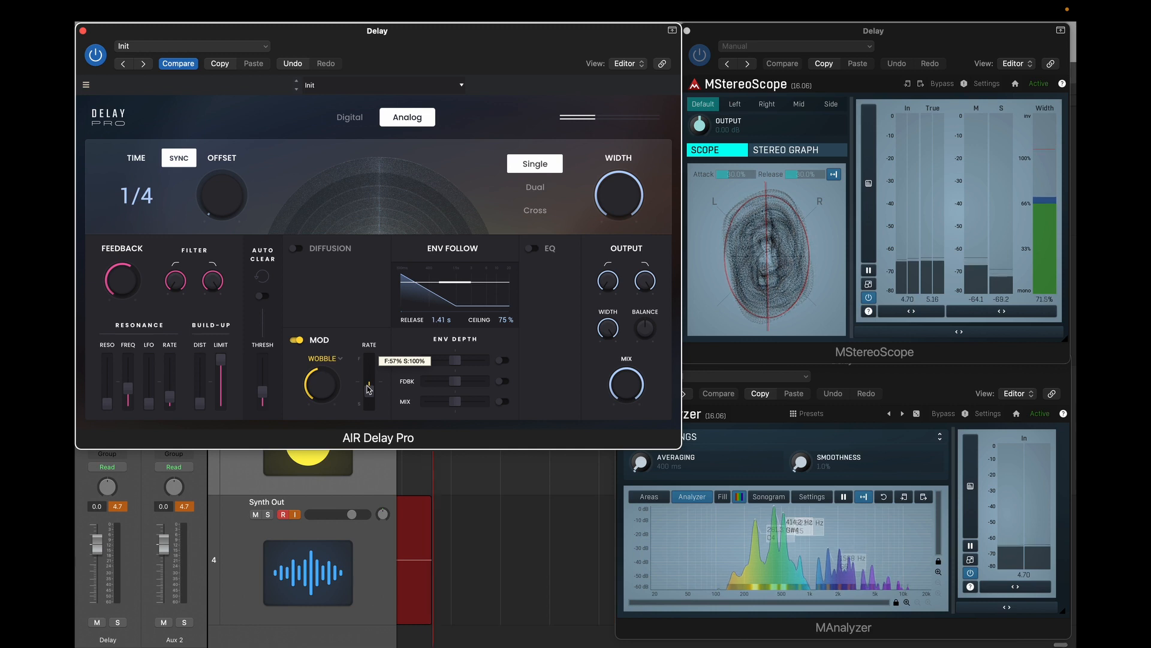
Step: Switch the modulation mode to Stereo
click(334, 360)
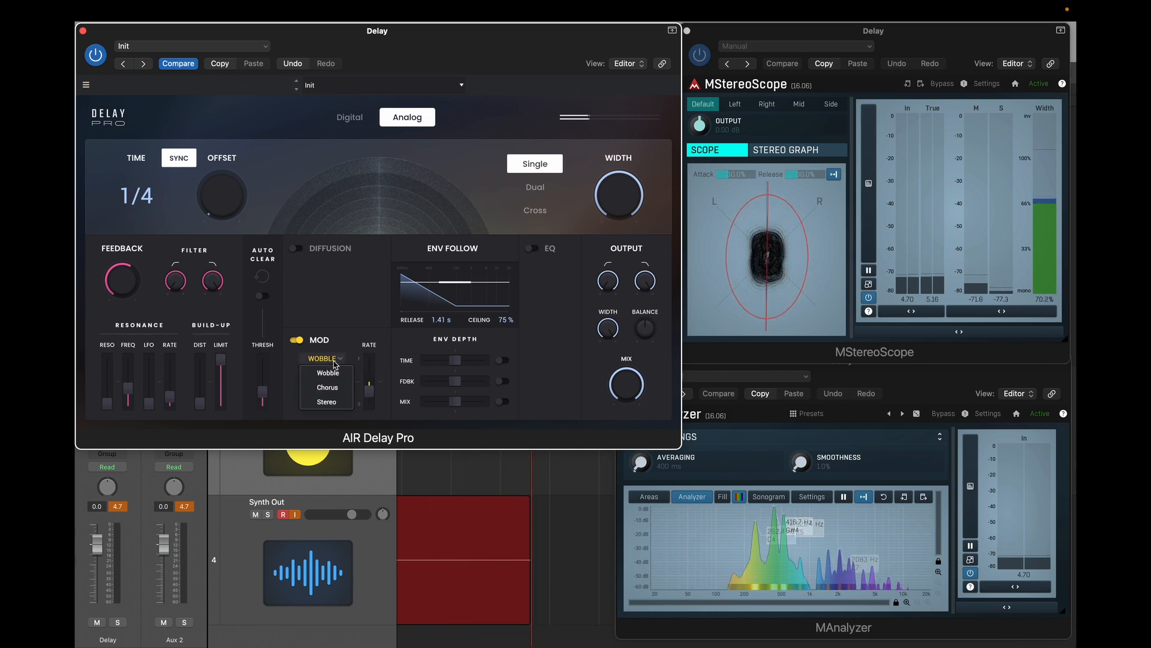
click(327, 401)
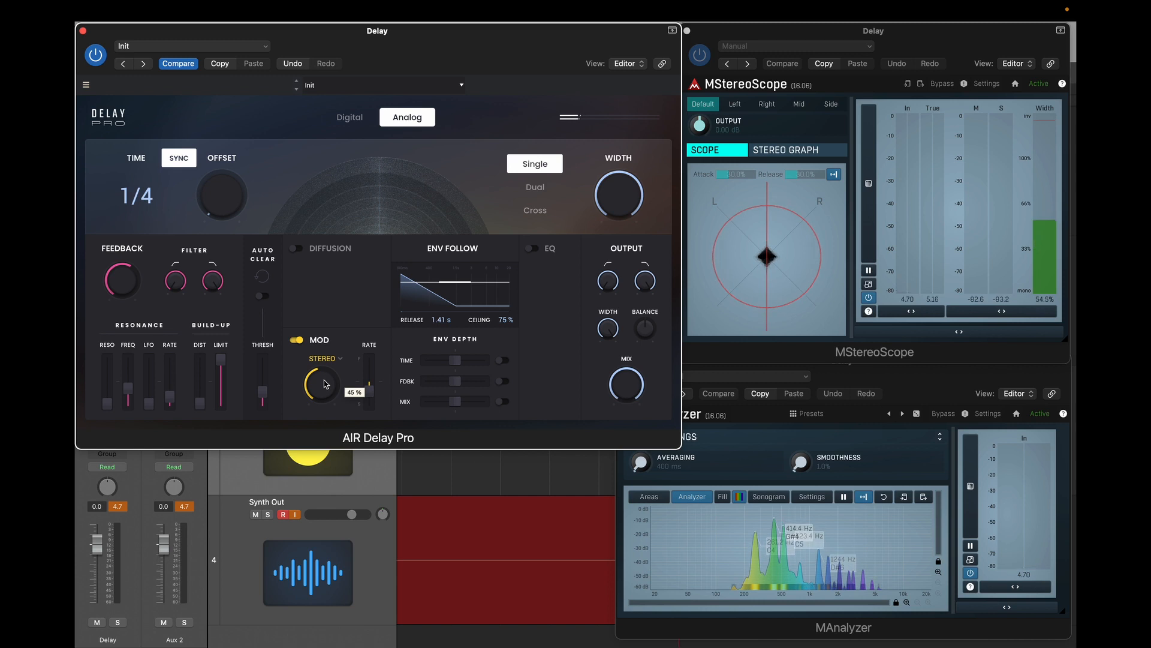
mouse_move(372, 391)
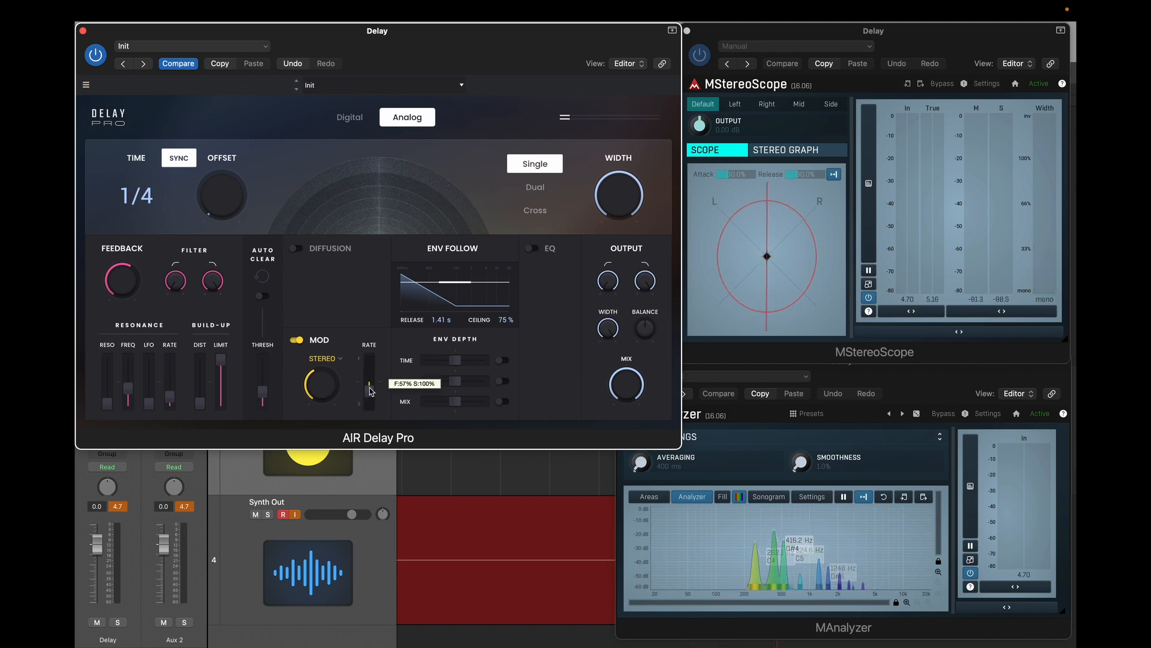
Step: Open the Mini D synth in place of the delay, change oscillator 1's shape, and close the synth window
click(82, 31)
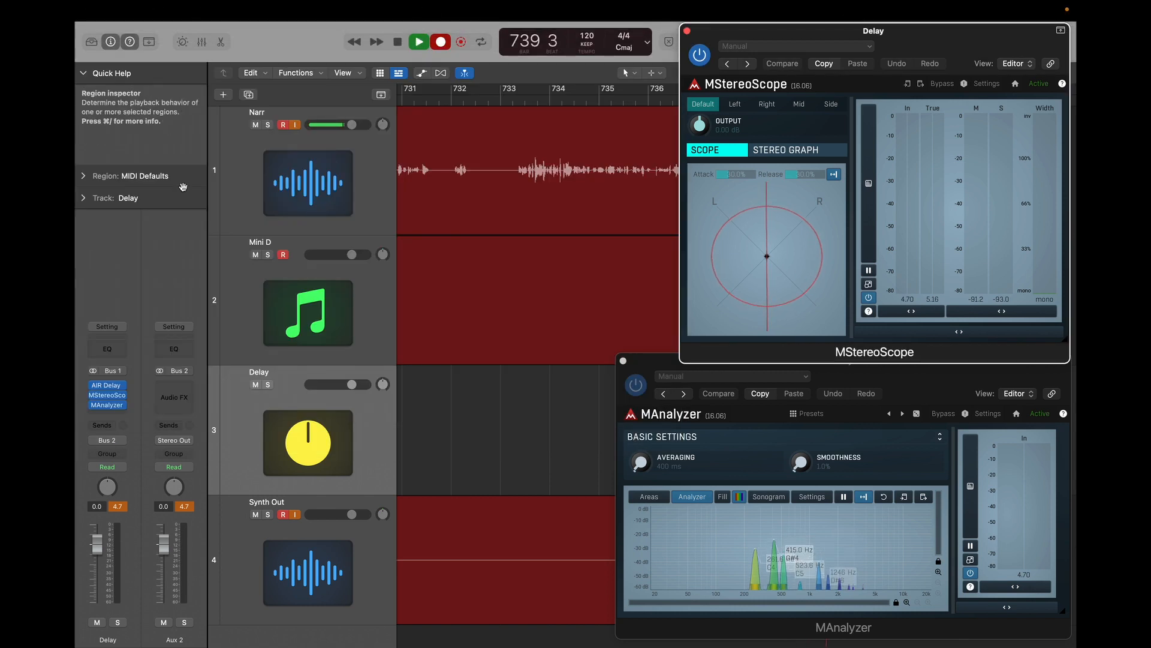
click(244, 286)
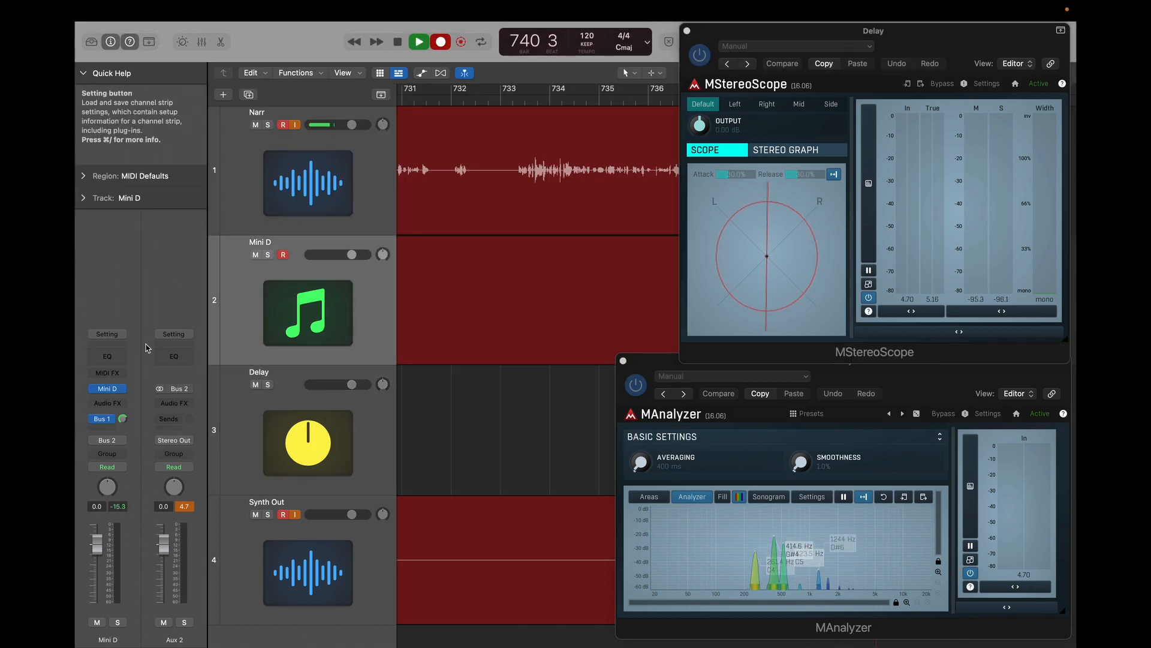
click(331, 296)
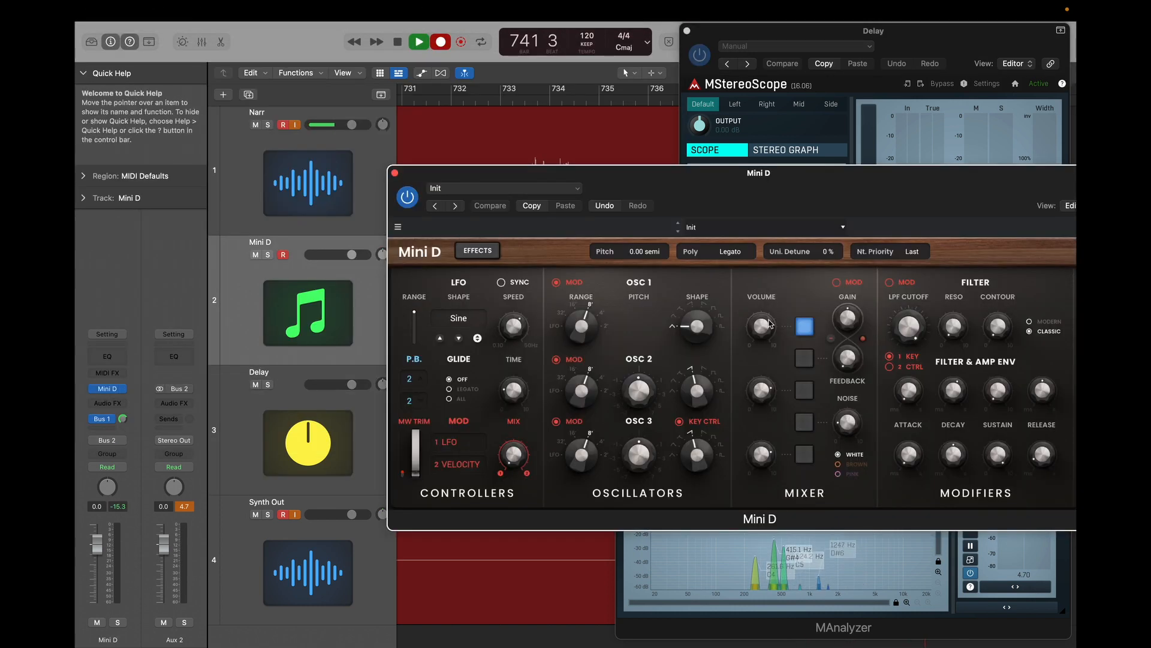
drag(702, 334, 702, 328)
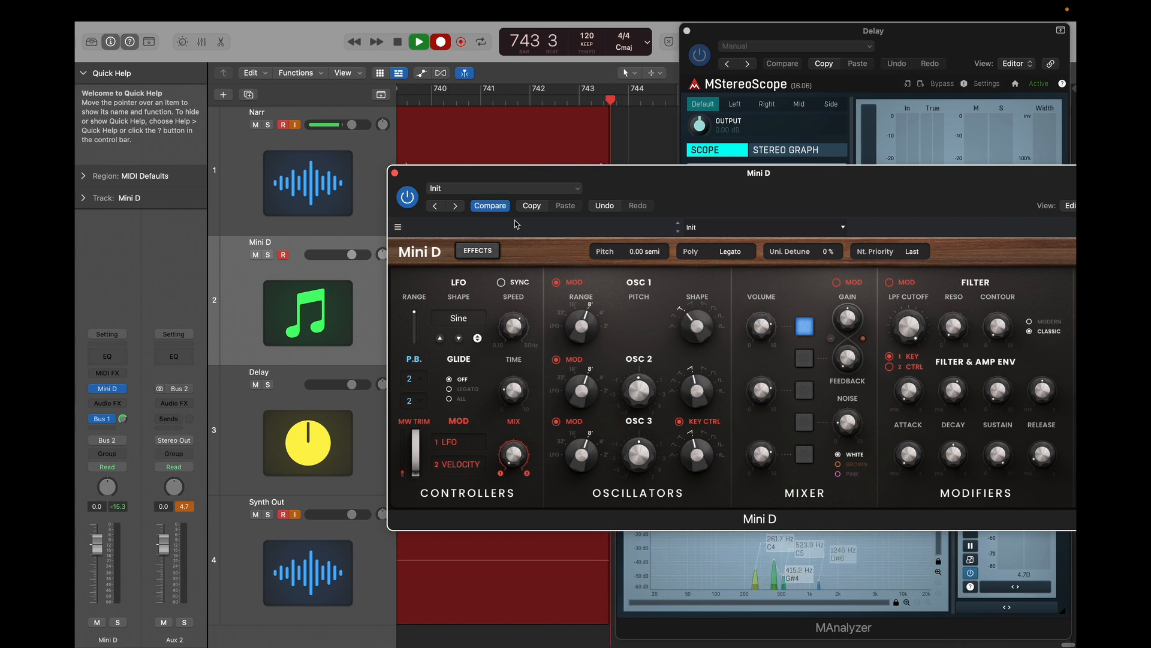
click(395, 174)
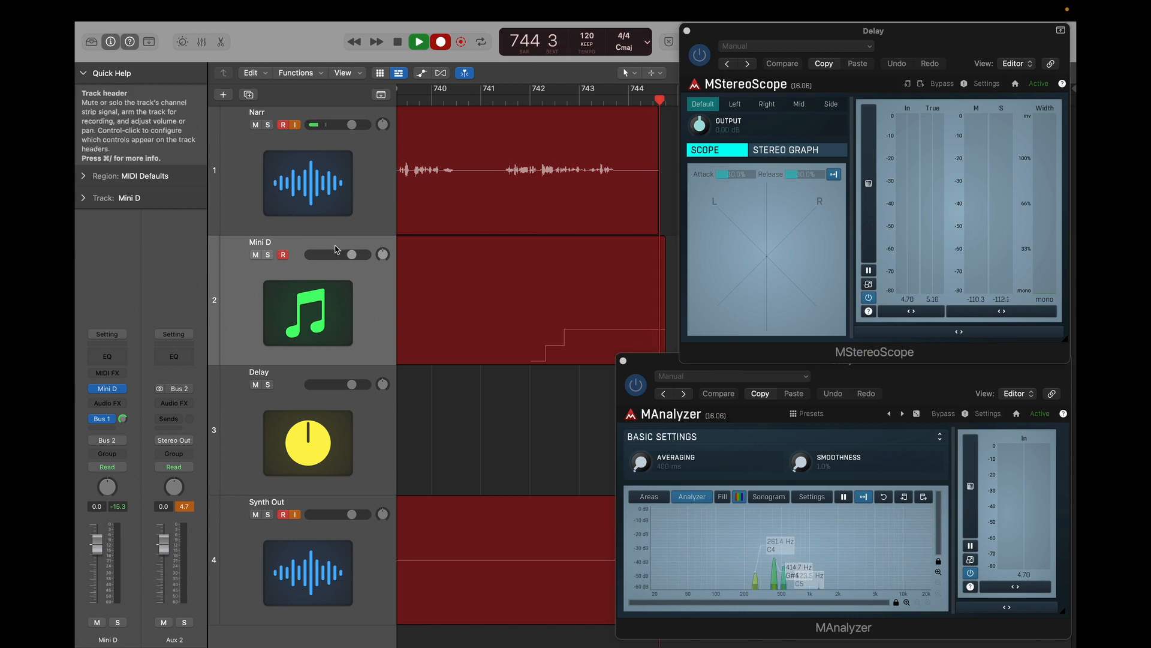
click(359, 412)
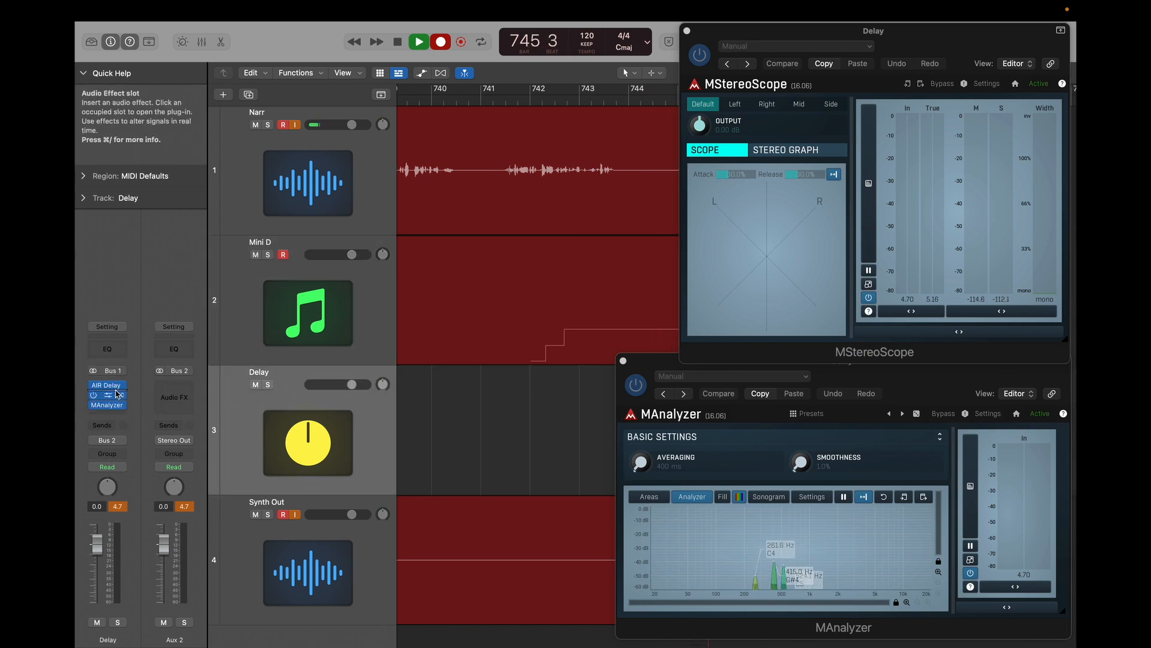
click(113, 386)
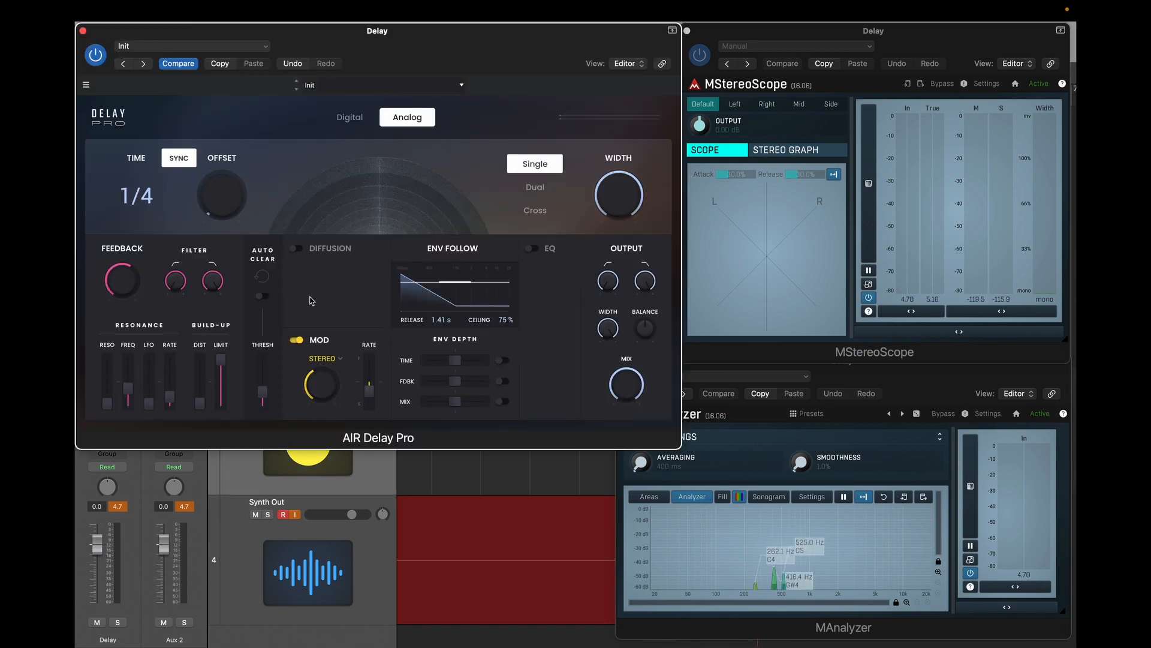
click(83, 31)
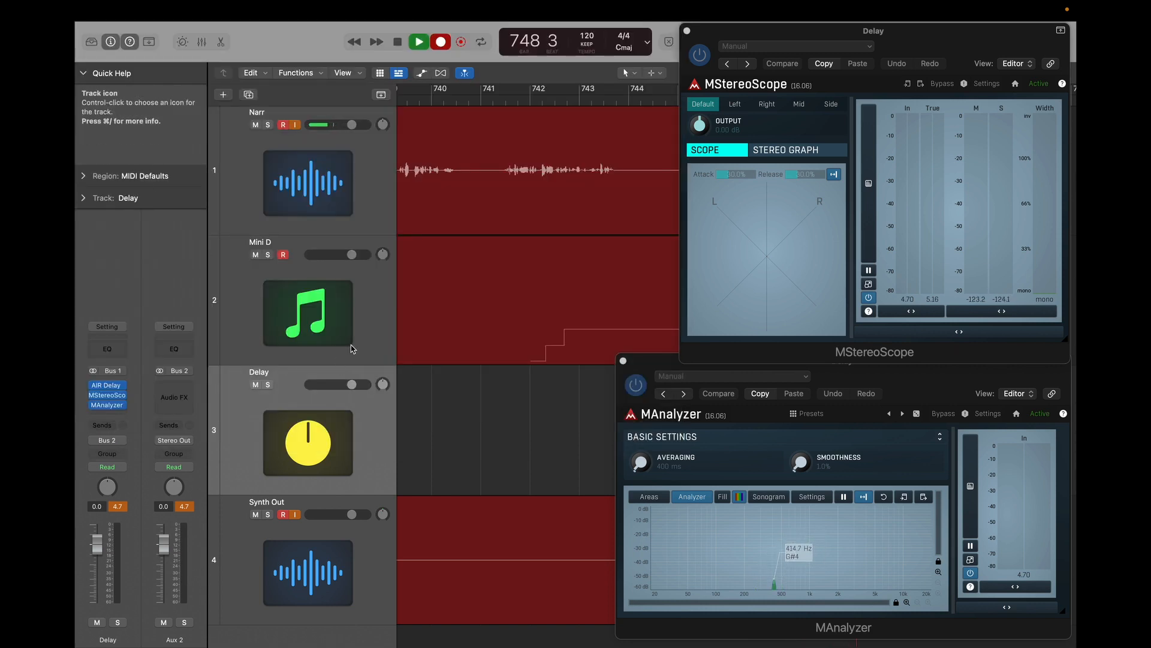
Step: Reopen the Mini D synth, set its Poly mode to 4 Voices, and close its window
click(352, 348)
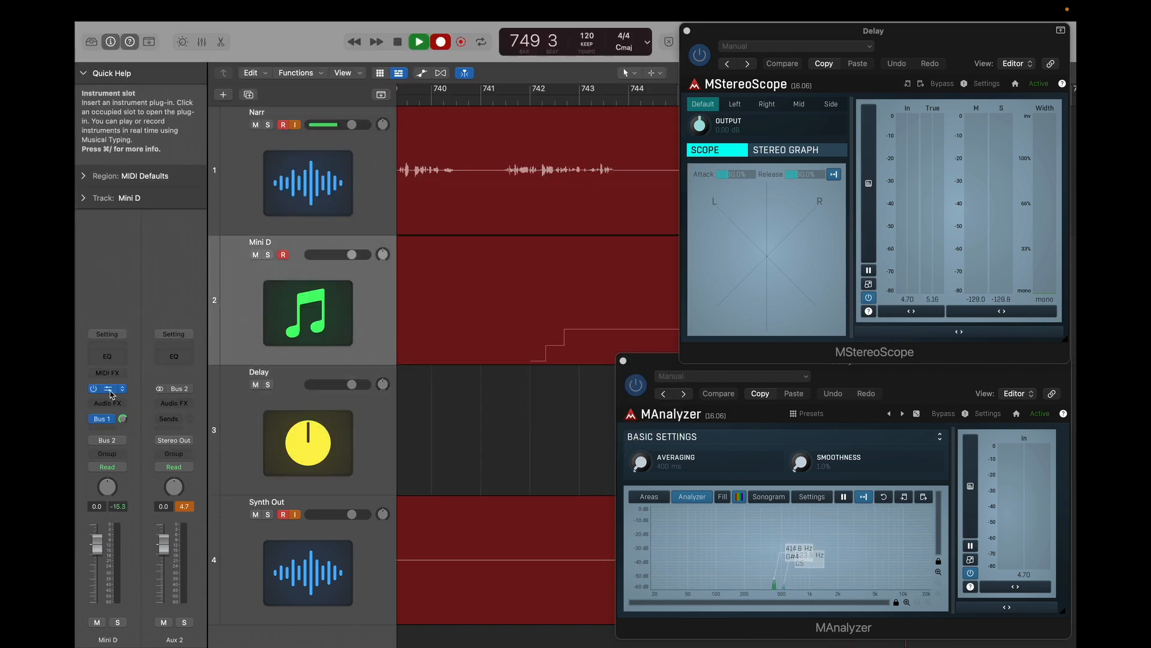
click(108, 389)
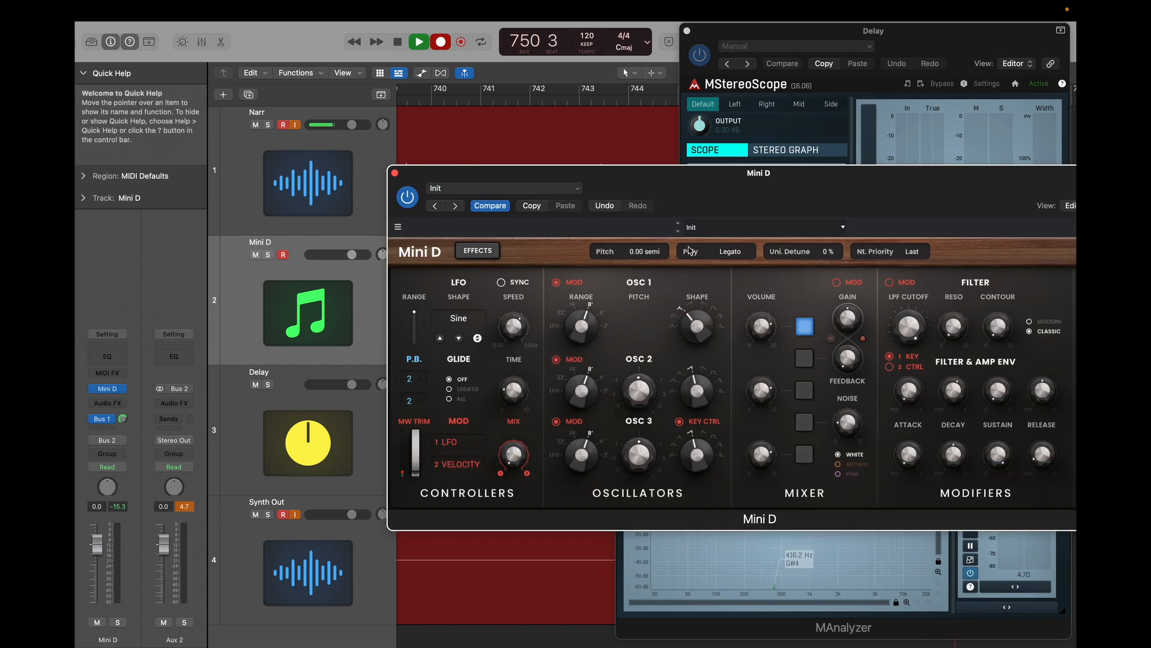
click(732, 251)
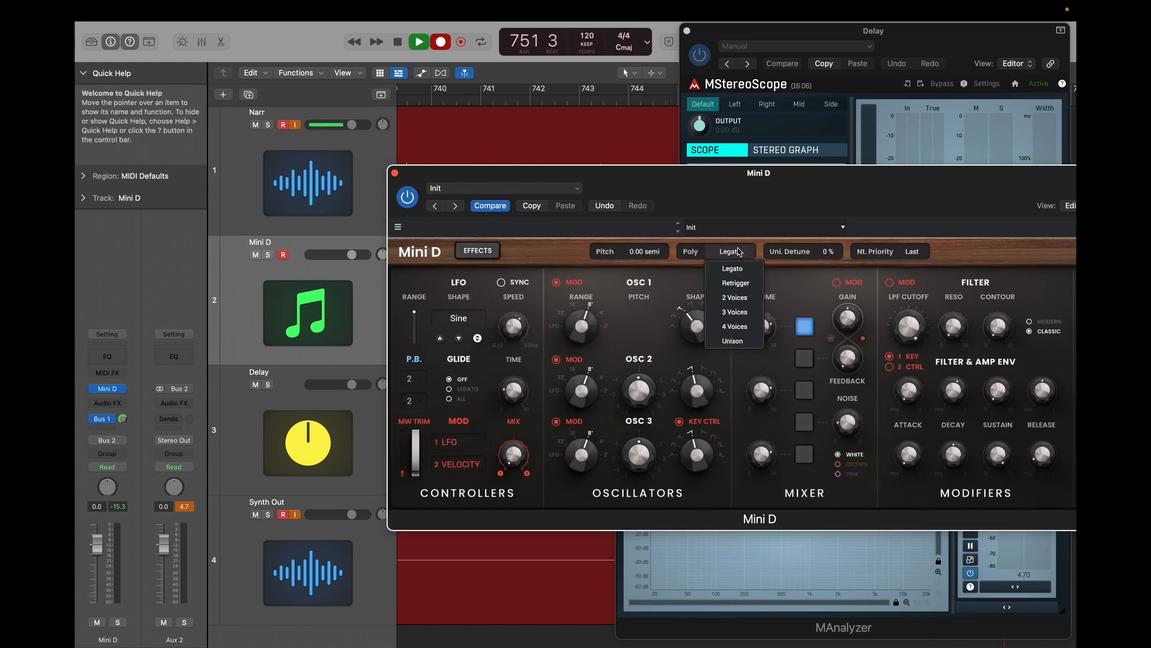
click(735, 327)
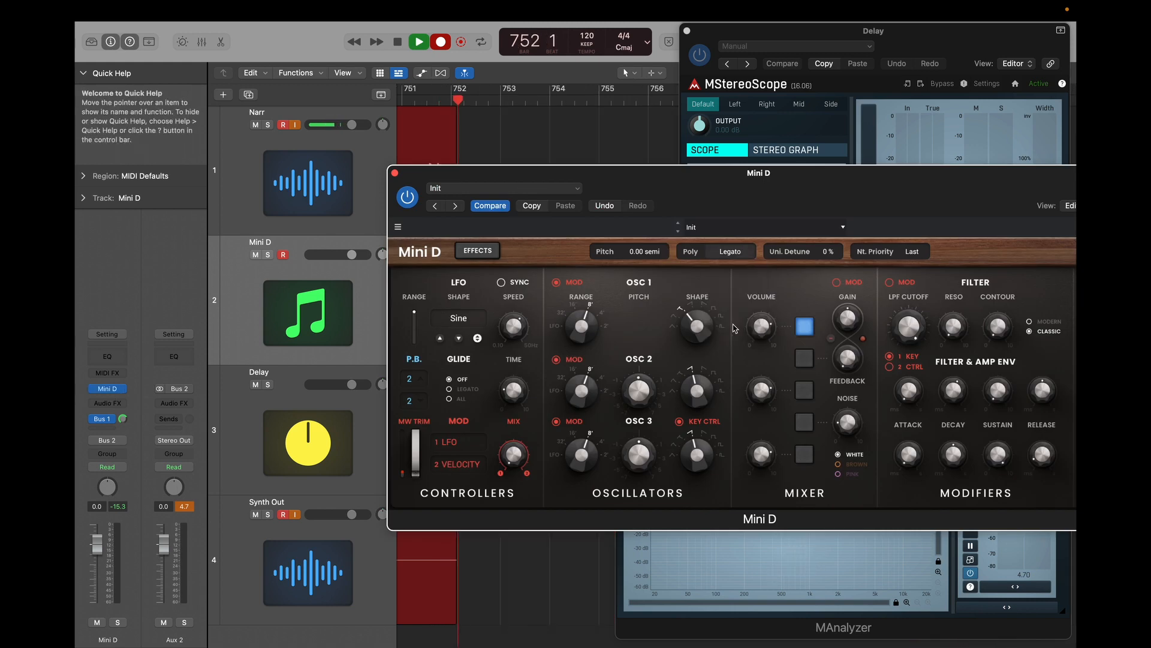
click(395, 174)
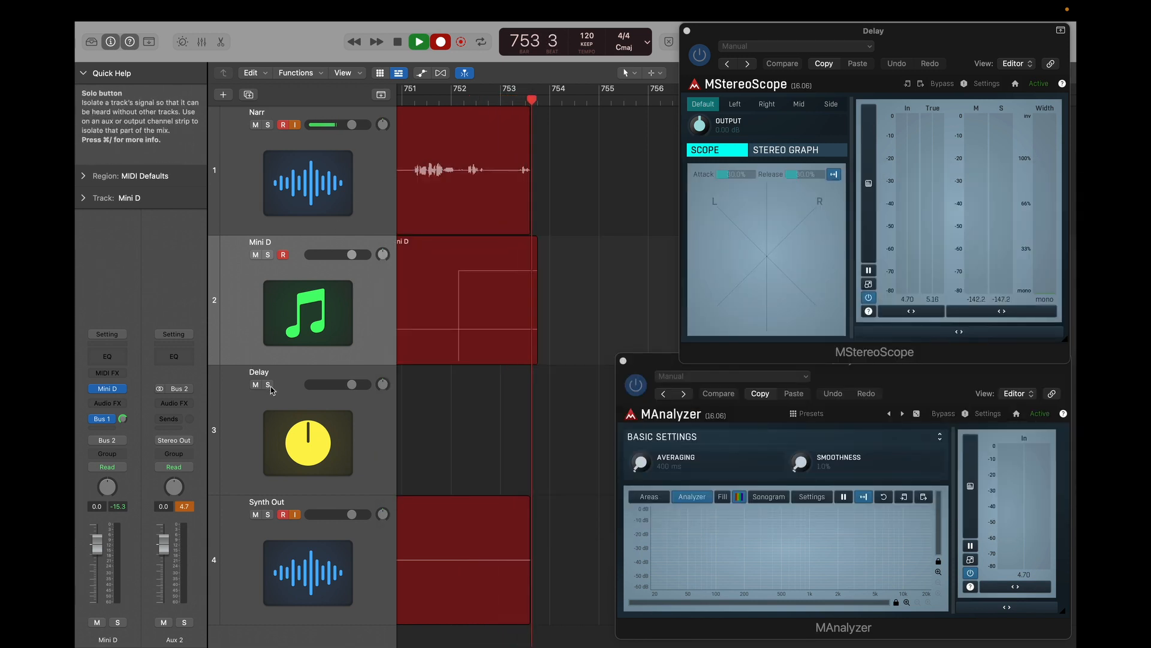
Step: Open the Delay track's AIR Delay Pro and audition different stereo modulation rates, ending at F:18% S:100%
click(330, 420)
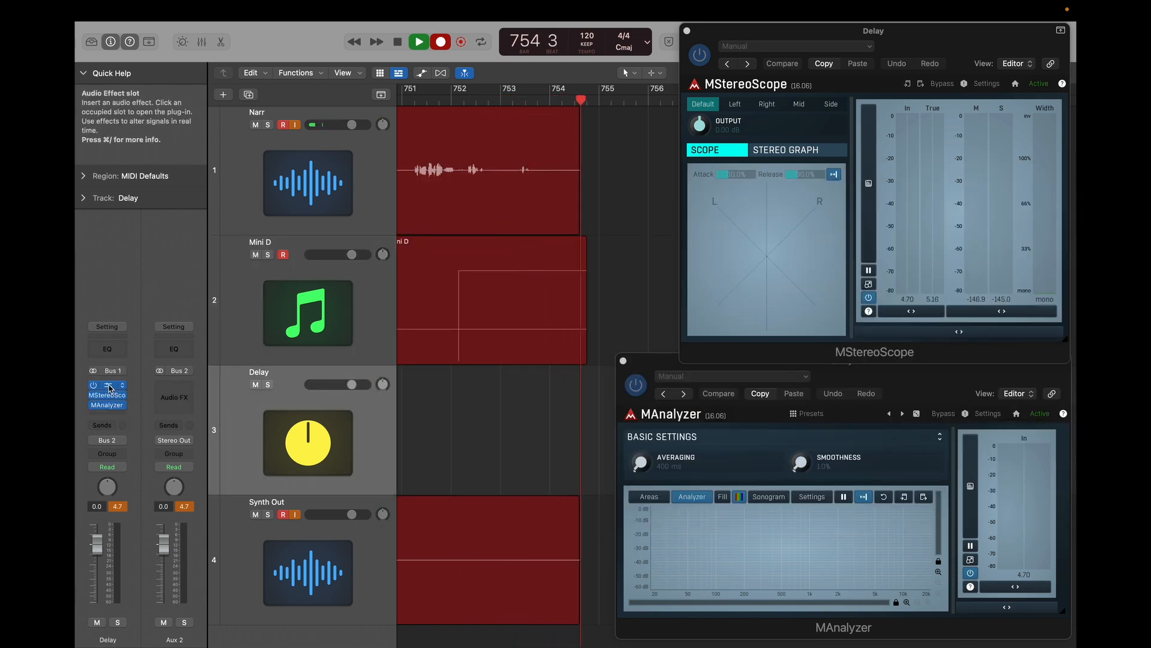
click(106, 385)
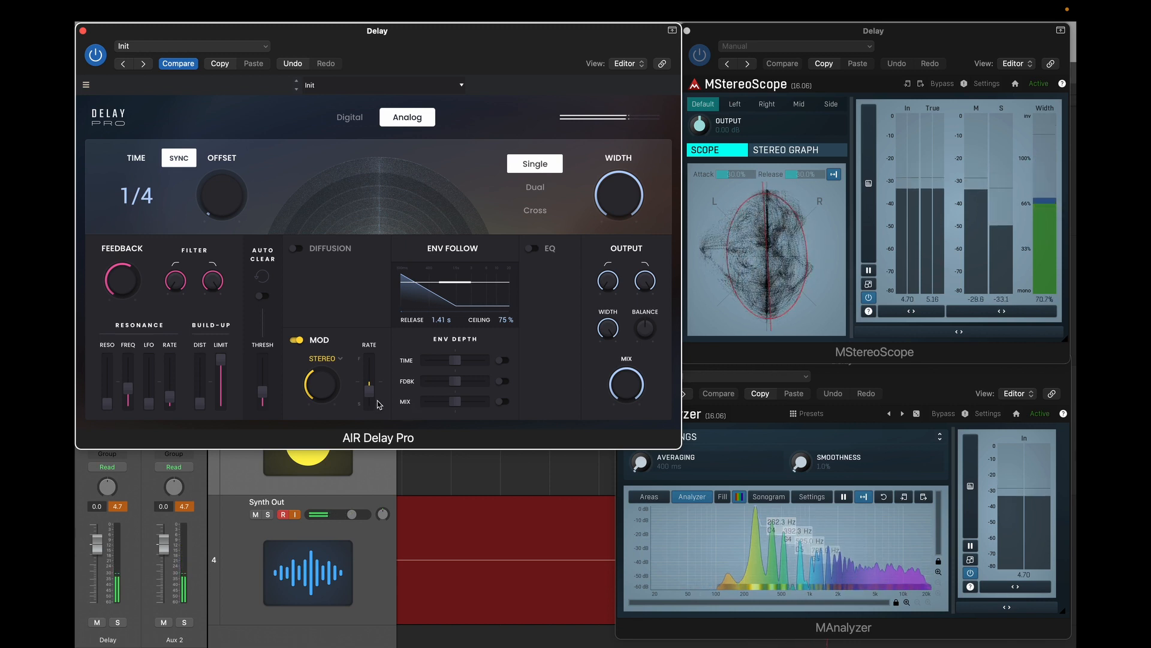
mouse_move(373, 398)
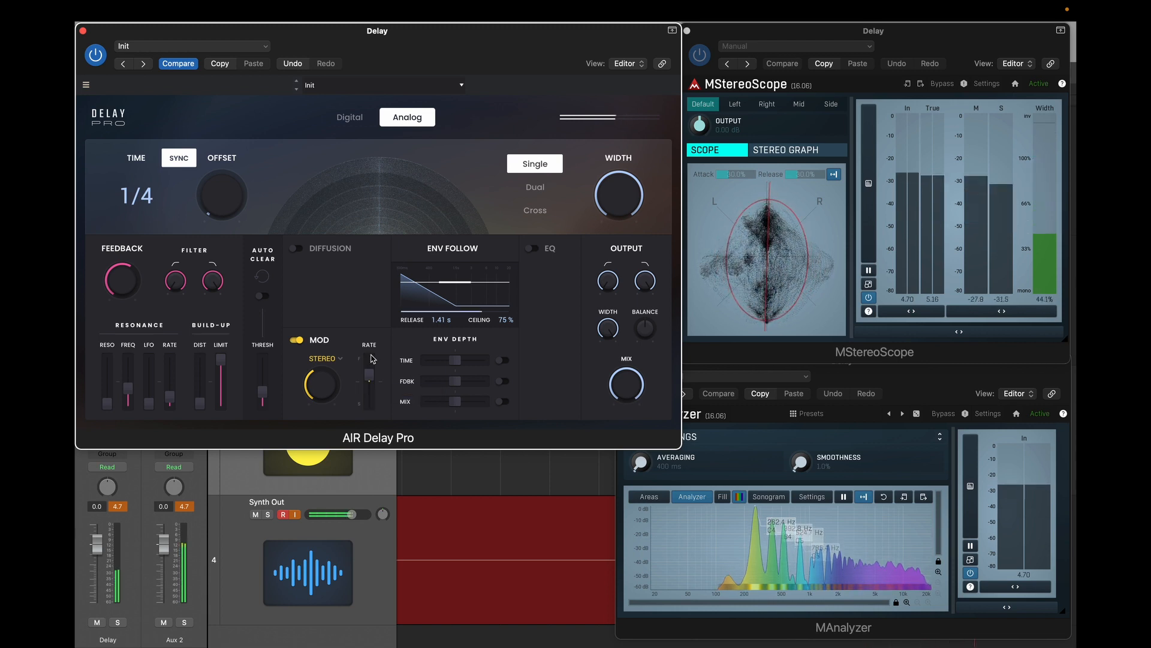
drag(371, 358, 323, 388)
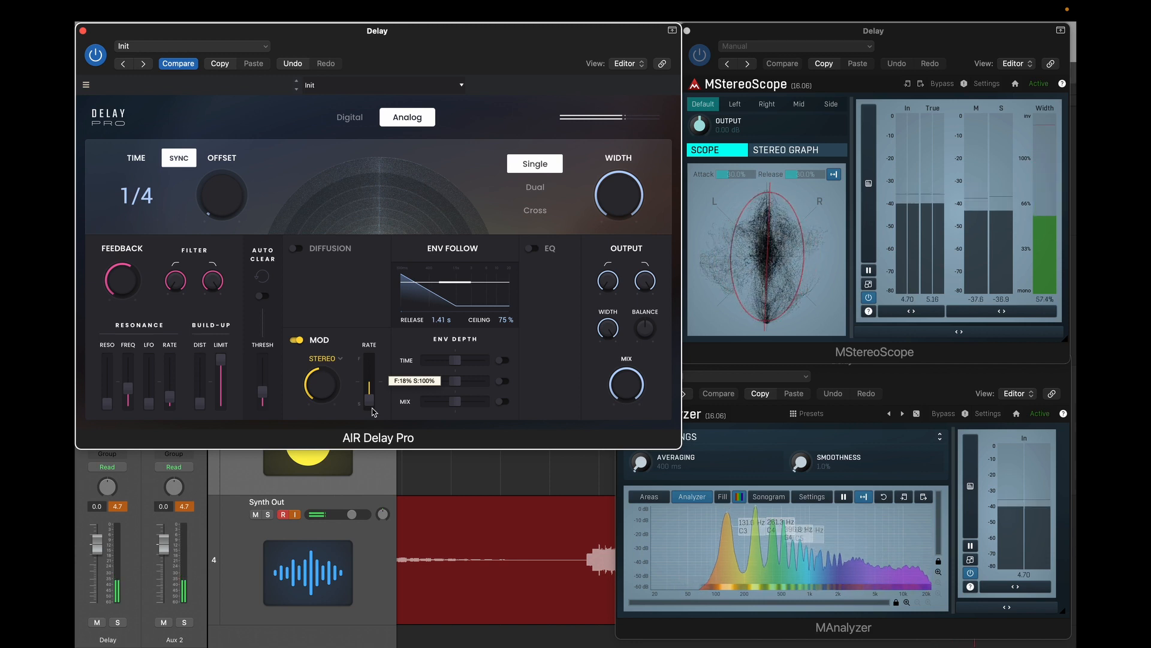
Step: Turn on diffusion alongside the stereo modulation and raise the delay feedback to 96%
click(299, 251)
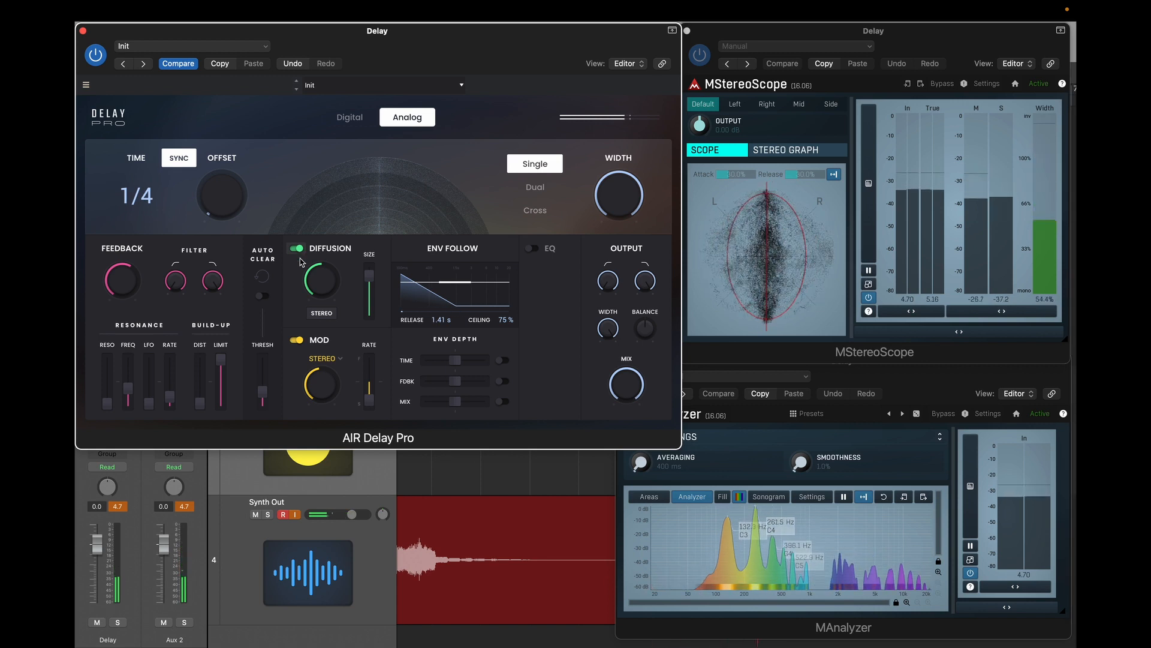
mouse_move(314, 273)
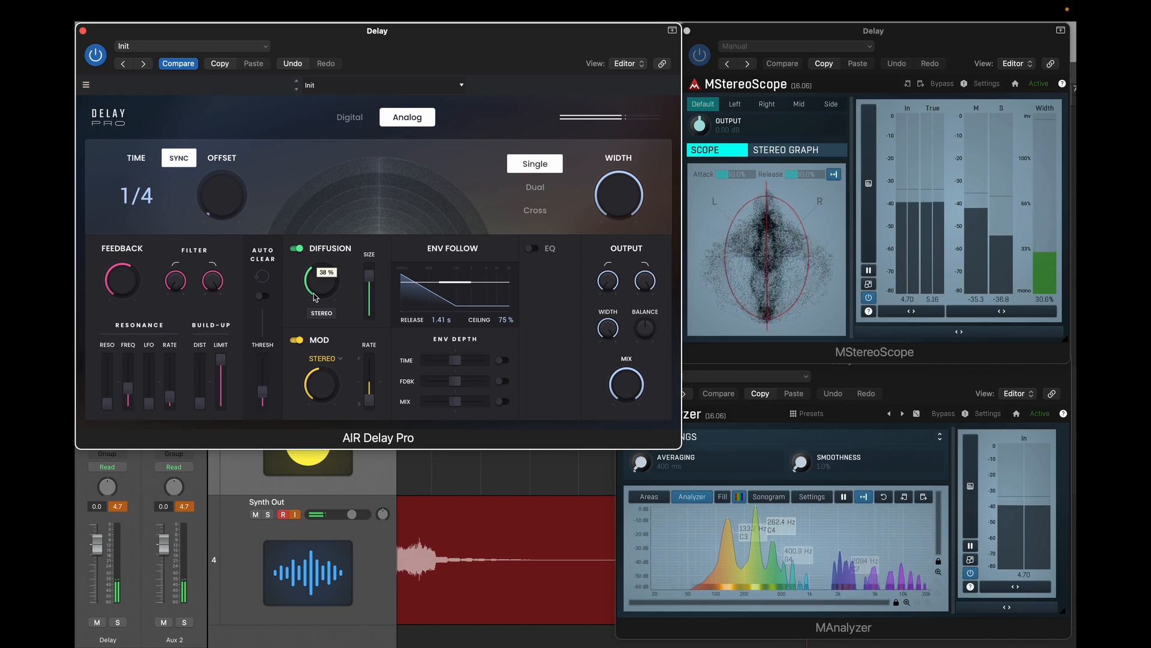
mouse_move(142, 282)
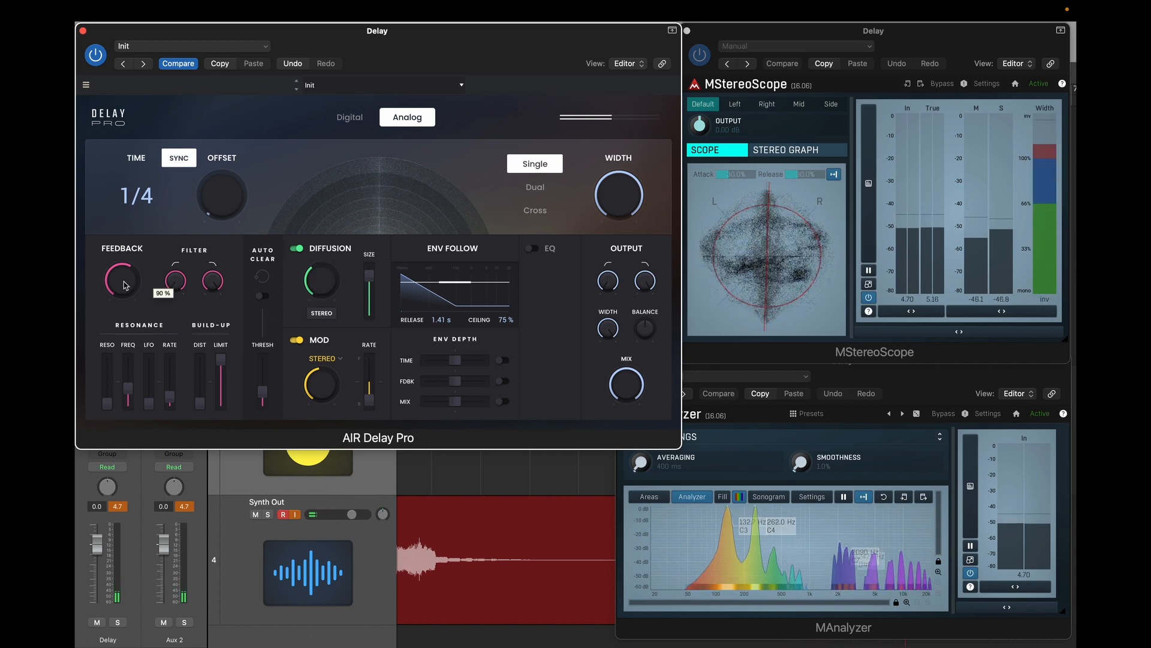
drag(124, 282, 124, 273)
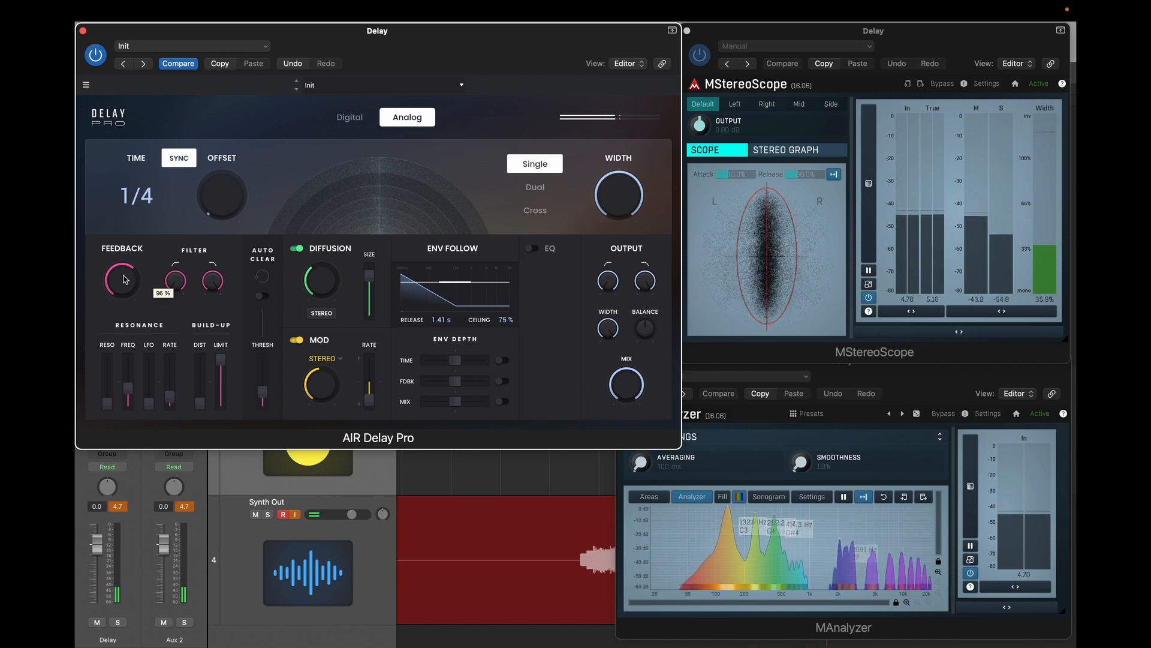
Step: Turn off diffusion and modulation, and set the envelope follower's ceiling to 76% and release to 1.61 s
click(295, 250)
click(297, 340)
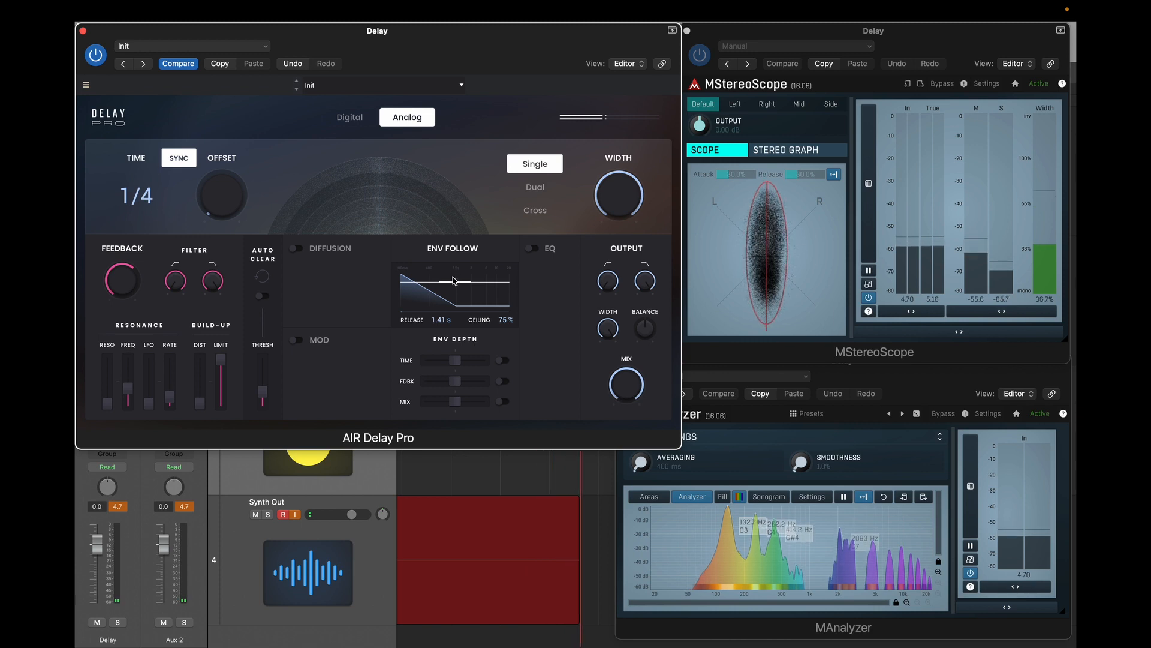
drag(447, 283, 448, 286)
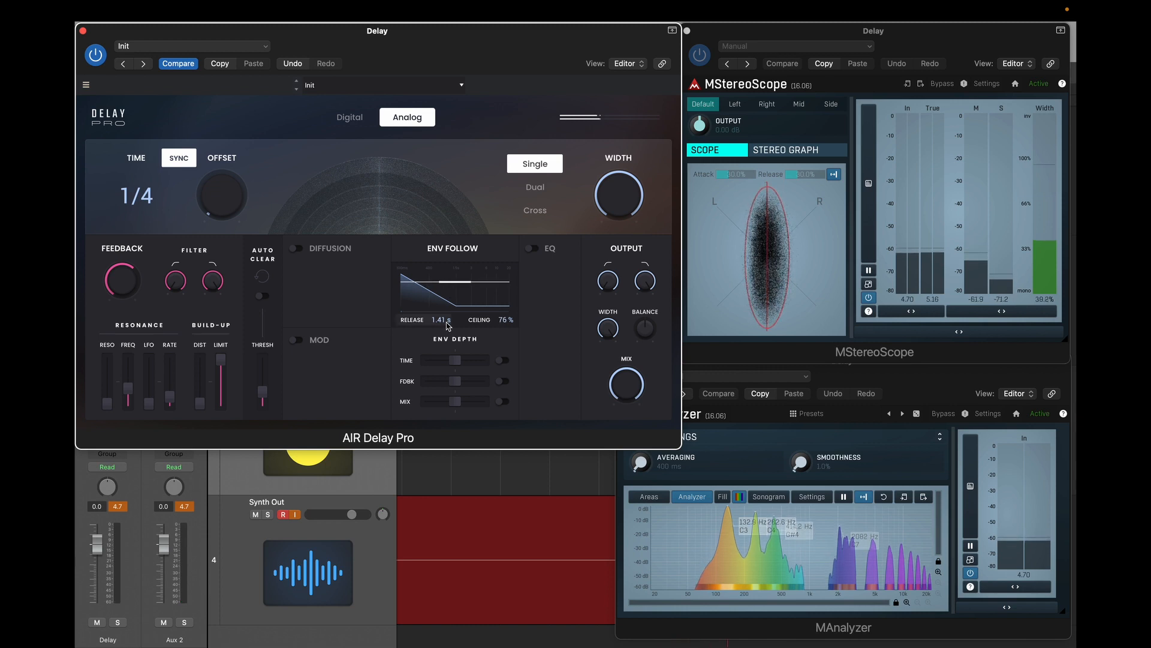
drag(446, 325, 450, 302)
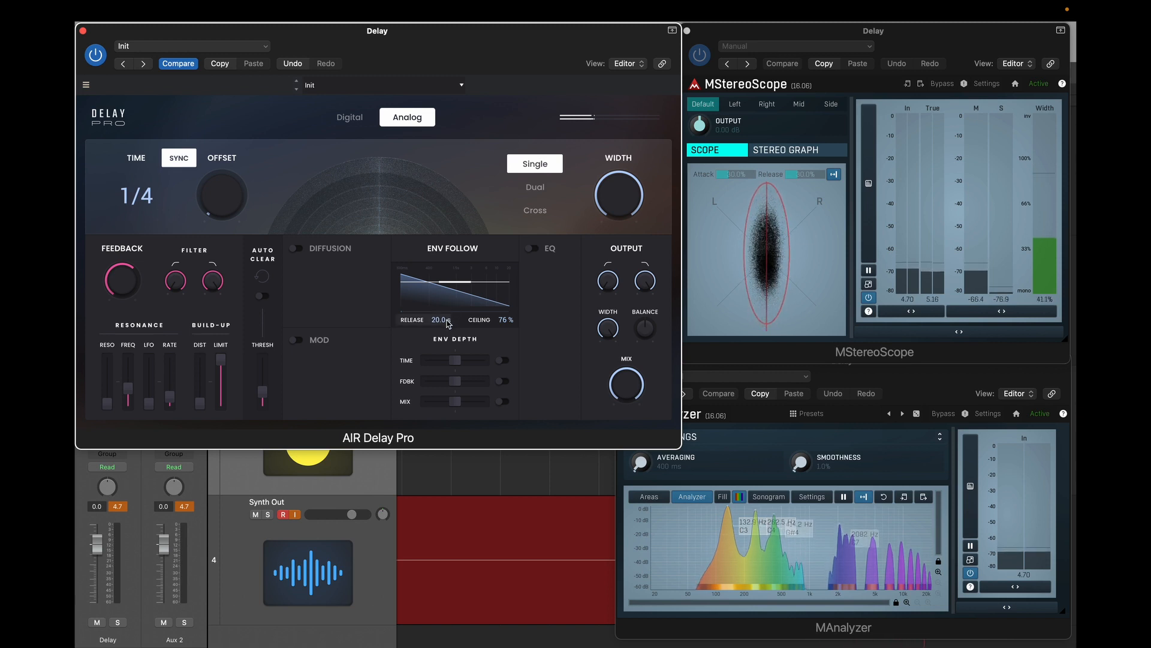
drag(446, 324, 448, 347)
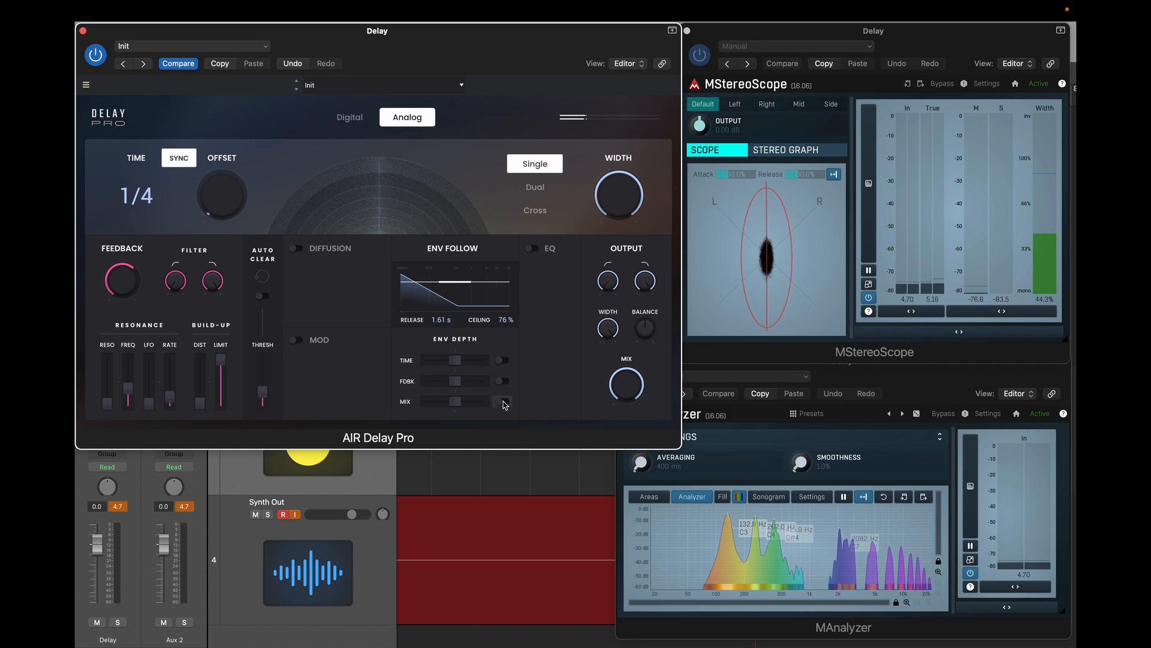
Step: Enable envelope control of delay time with a small positive depth, and set the unsynced delay time to 98.3 ms
click(503, 360)
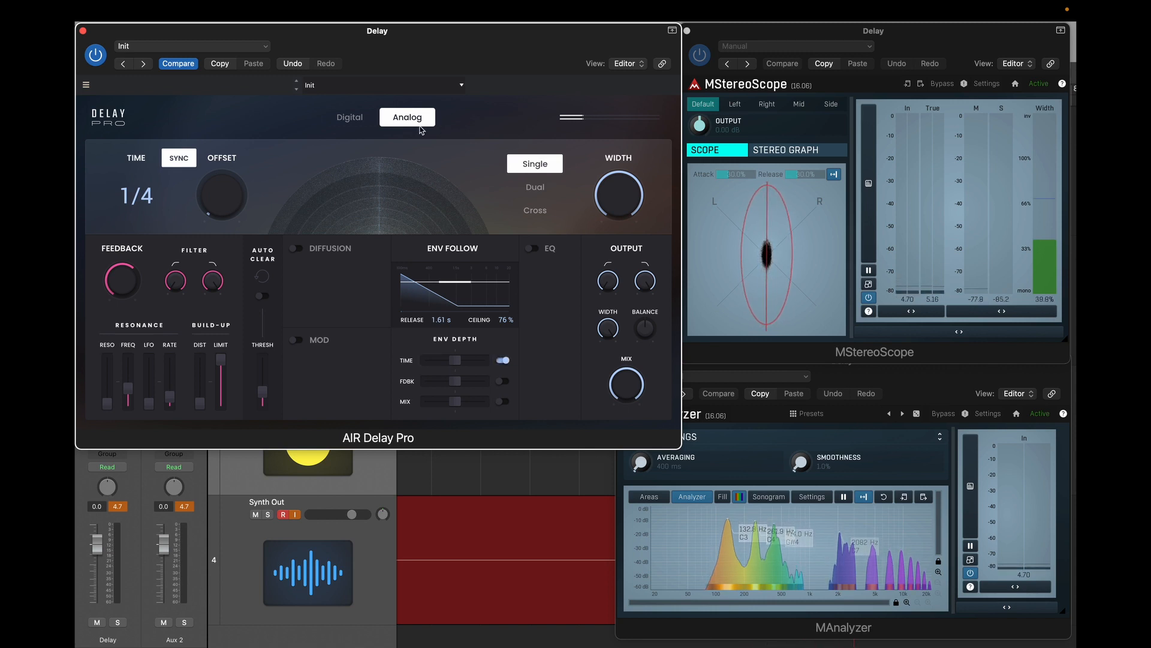
click(178, 159)
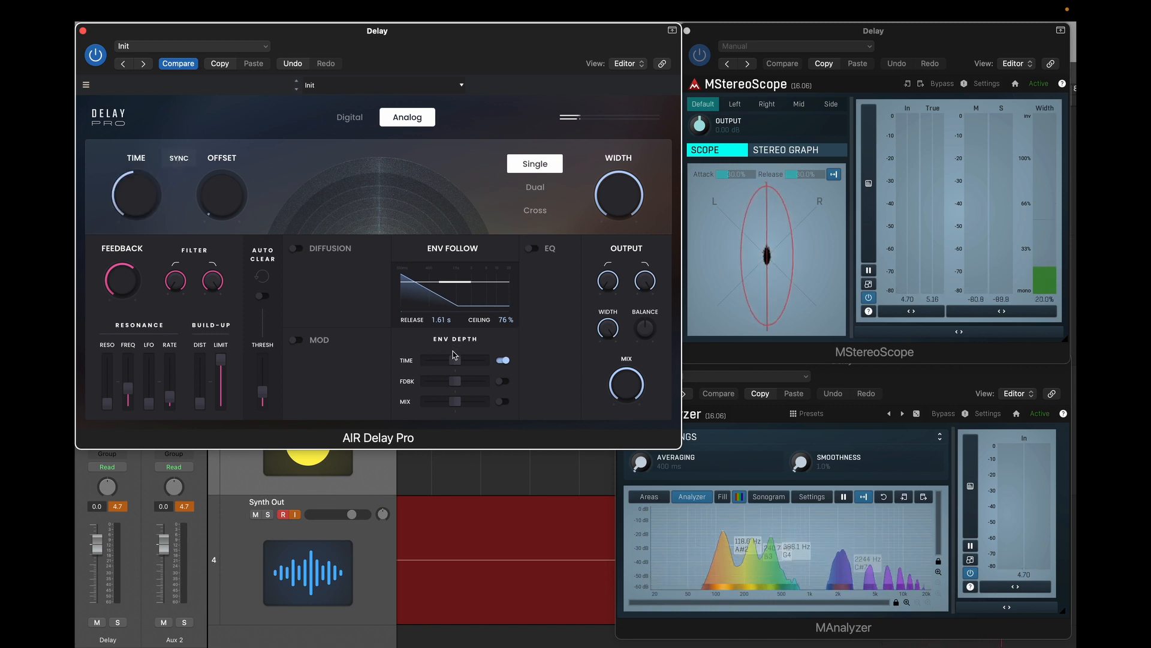
mouse_move(455, 364)
drag(455, 364, 463, 361)
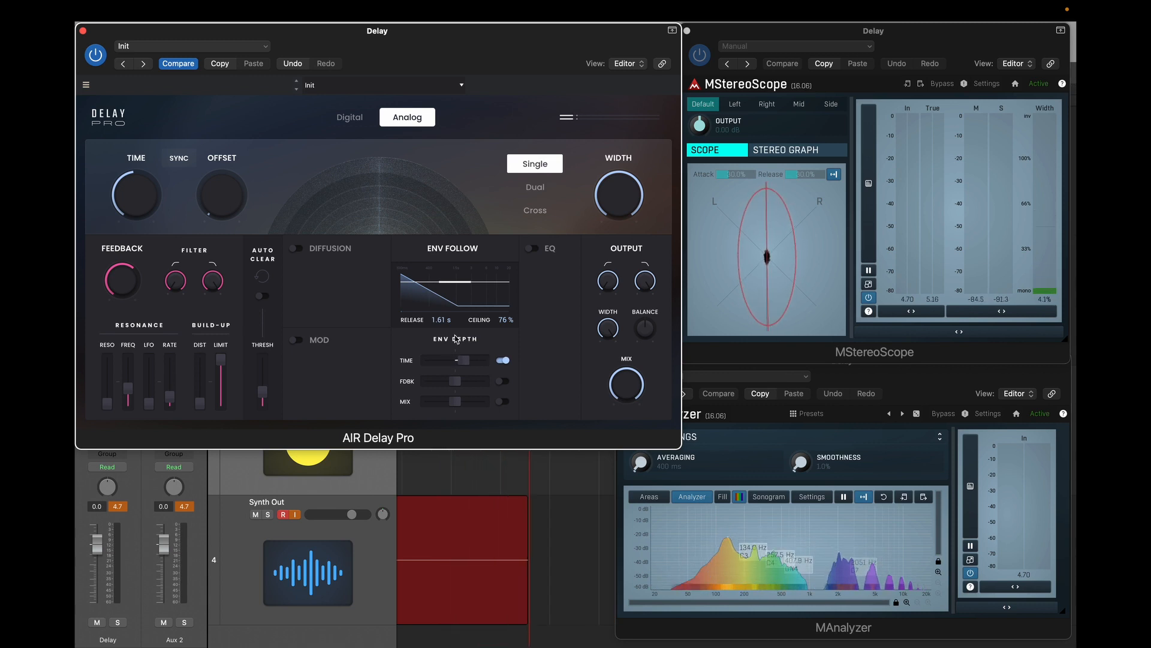
mouse_move(145, 193)
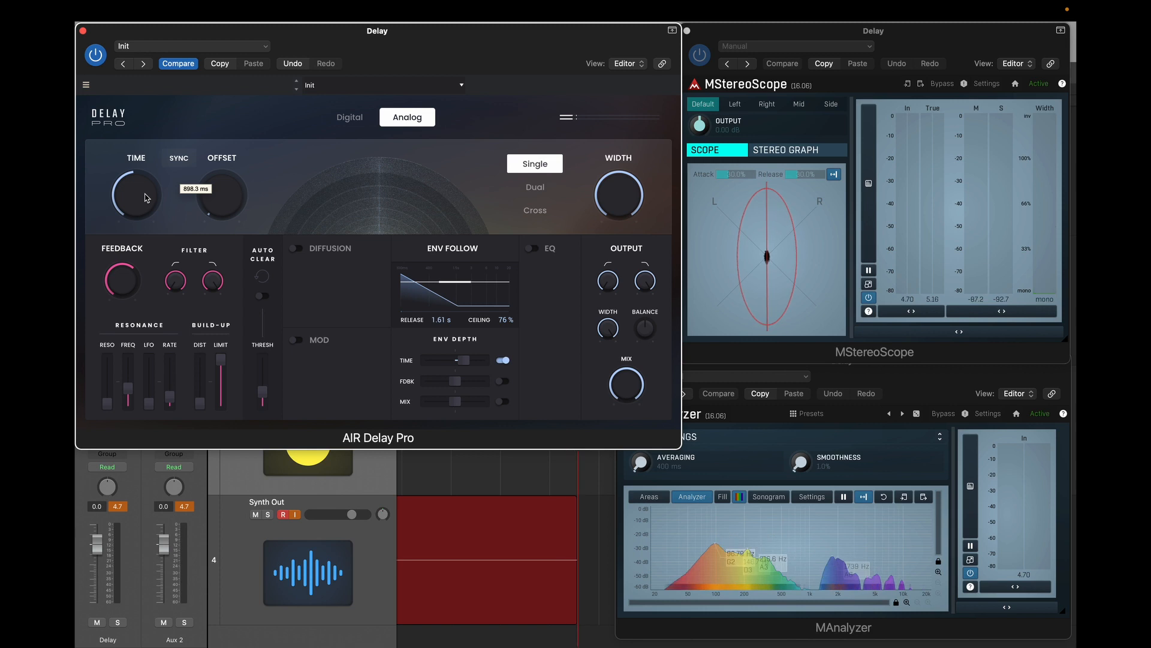
drag(145, 197, 145, 240)
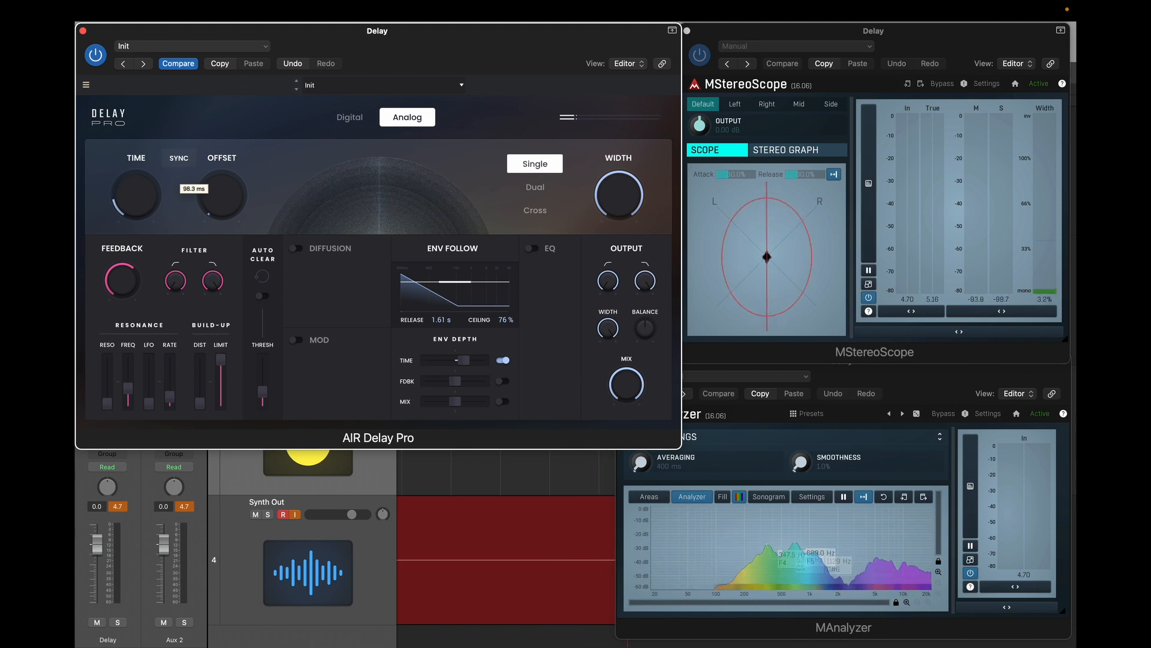
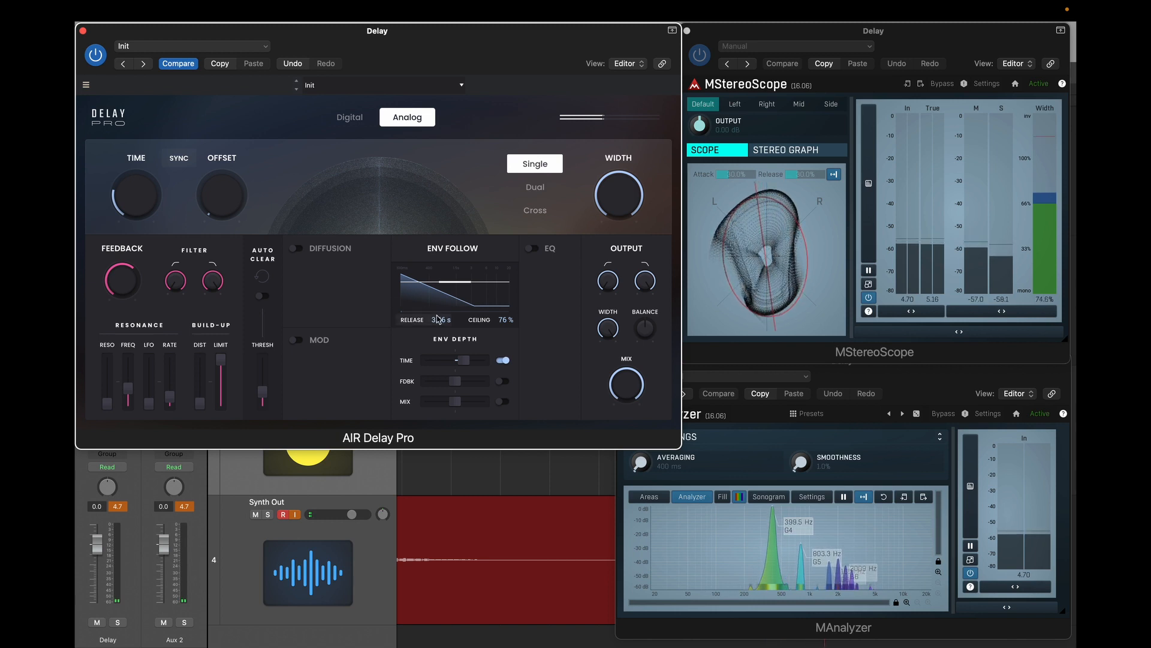
Step: Set the envelope follower's release to 7.87 s and ceiling to 100%, and lower the feedback to 75%
drag(441, 325, 440, 305)
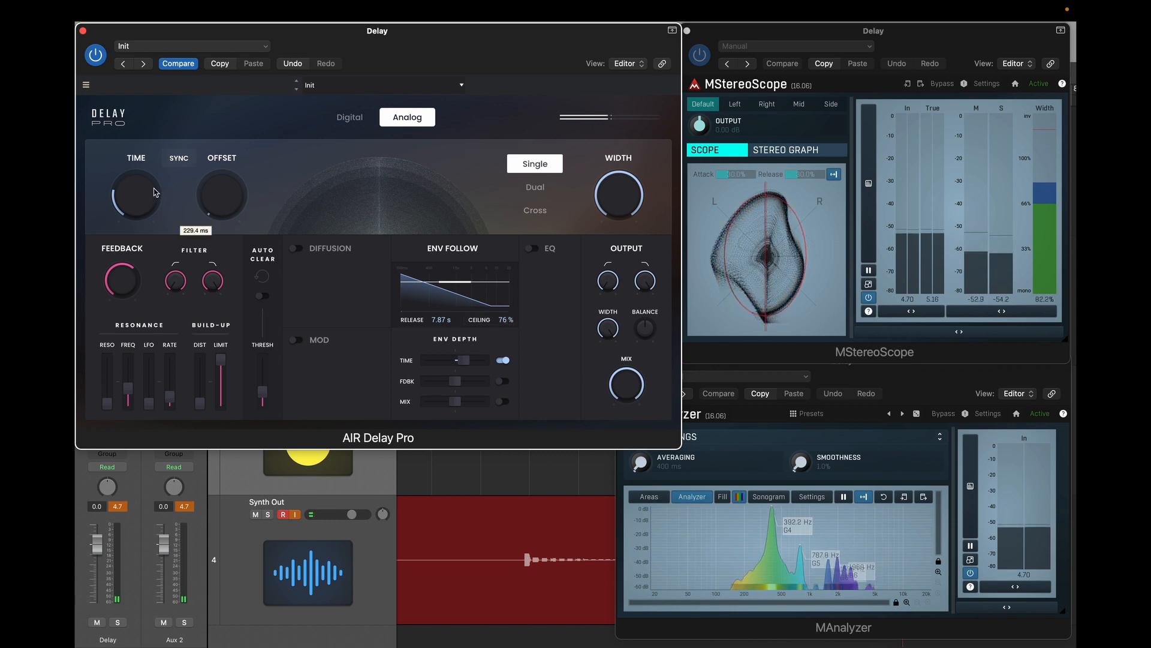
drag(509, 326, 509, 318)
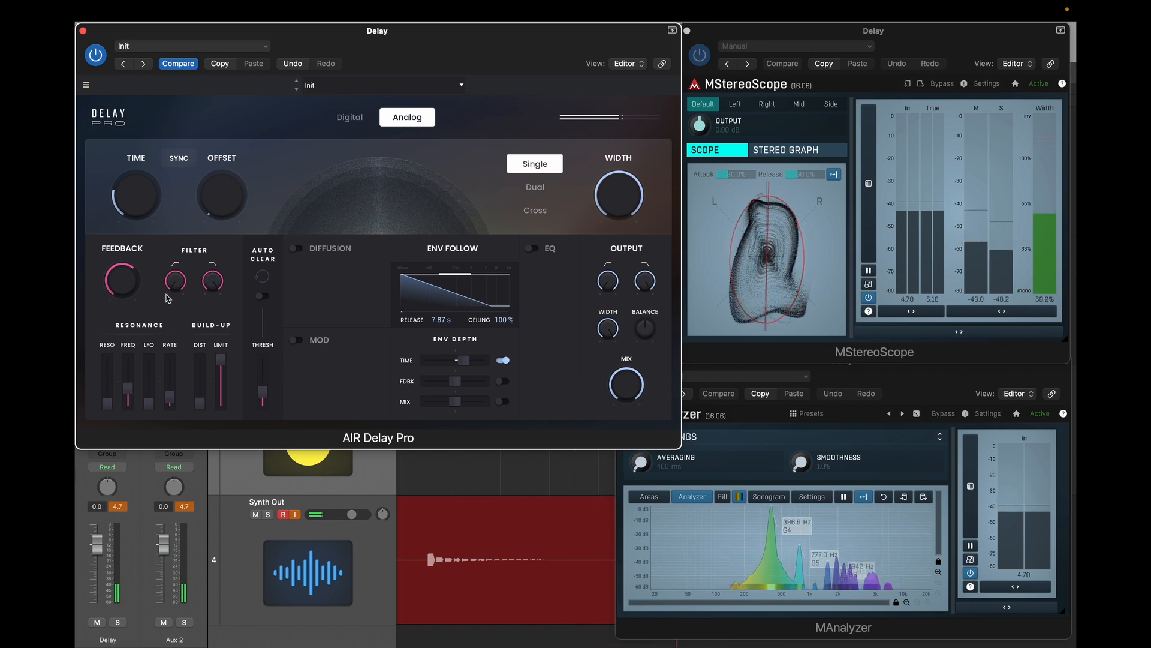
drag(136, 280, 135, 288)
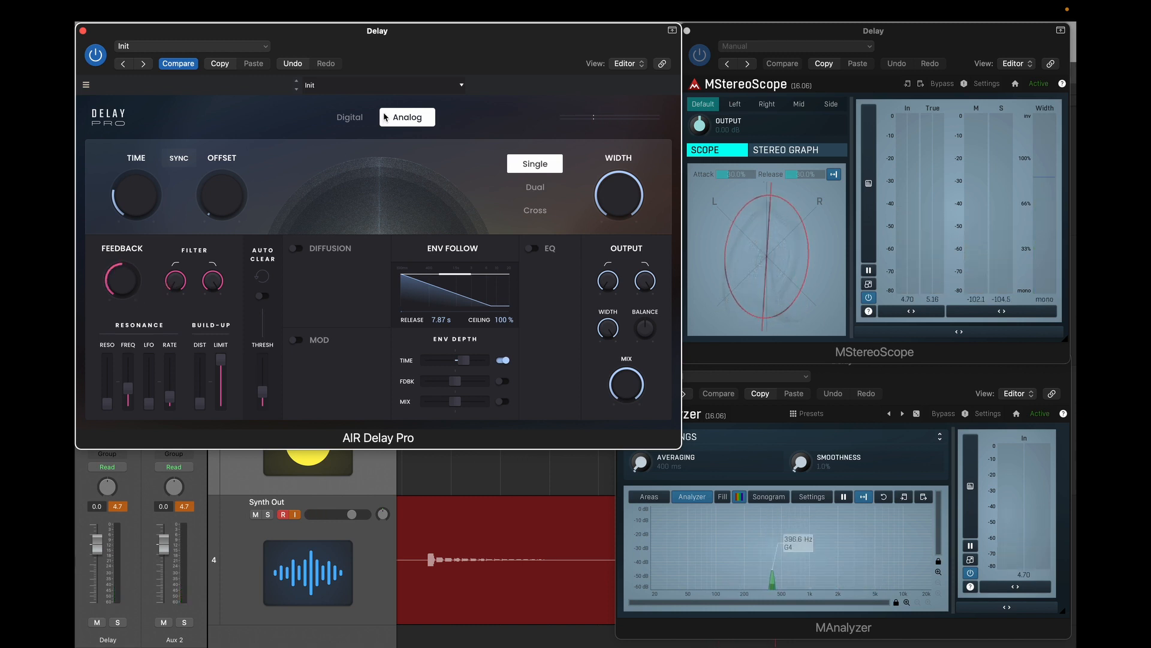
Step: Switch the delay to Digital mode and set a tempo-synced delay time of 1/32
click(329, 126)
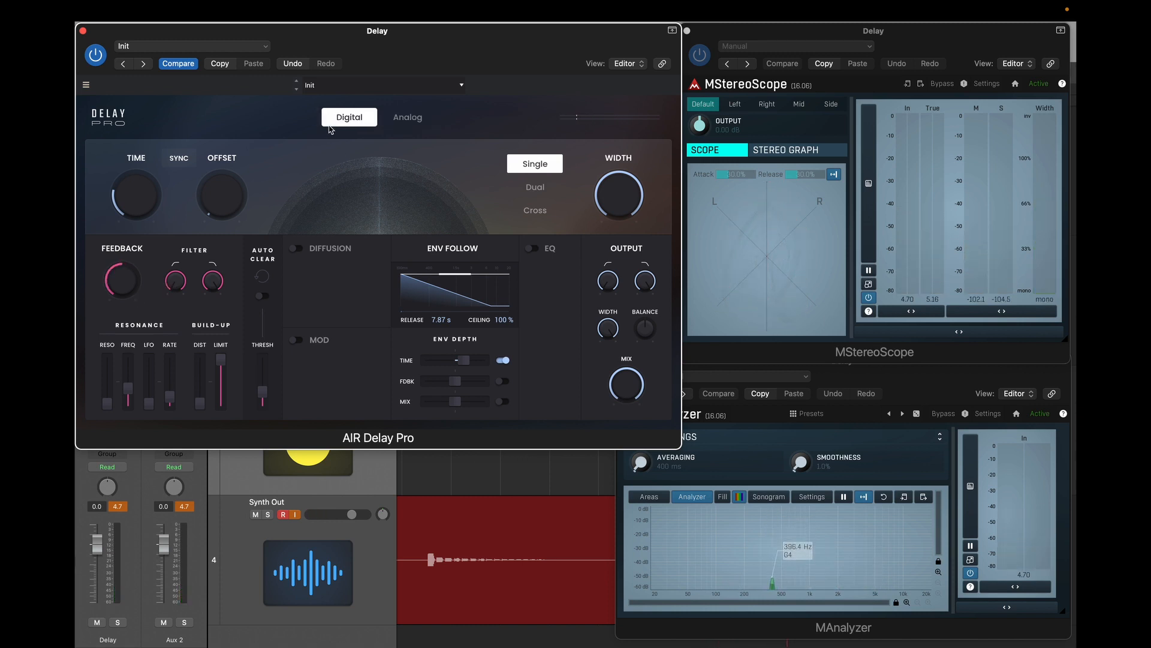
click(173, 159)
click(144, 197)
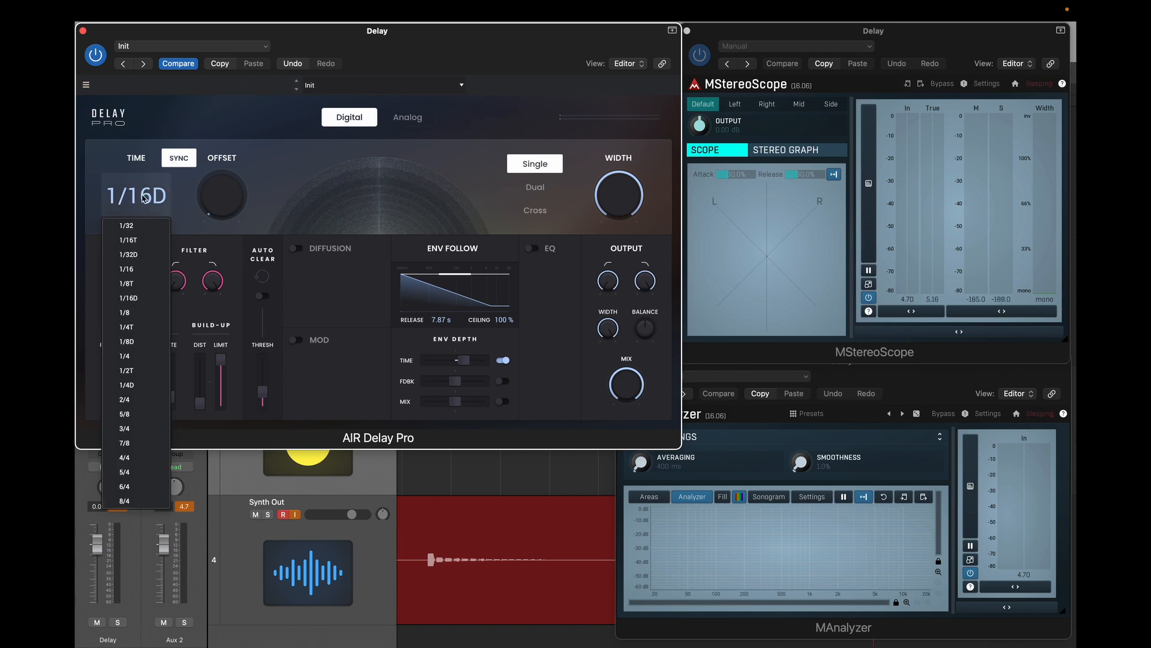
click(143, 227)
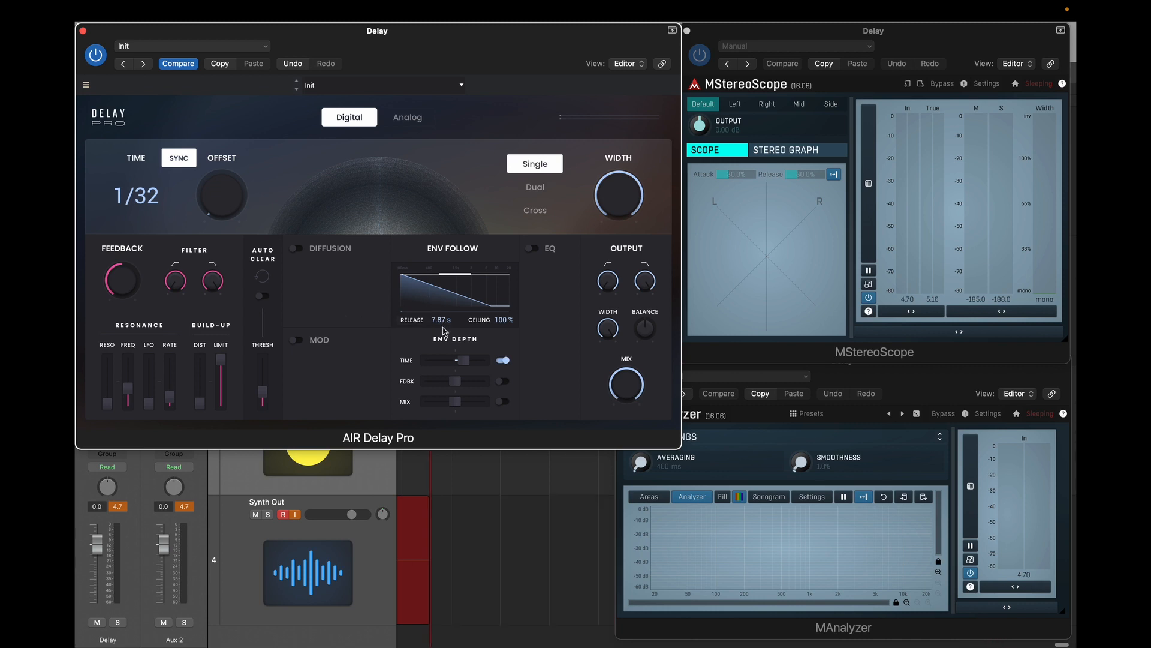
Step: Increase the envelope depth on delay time to +62% and raise the feedback to 96%
mouse_move(467, 363)
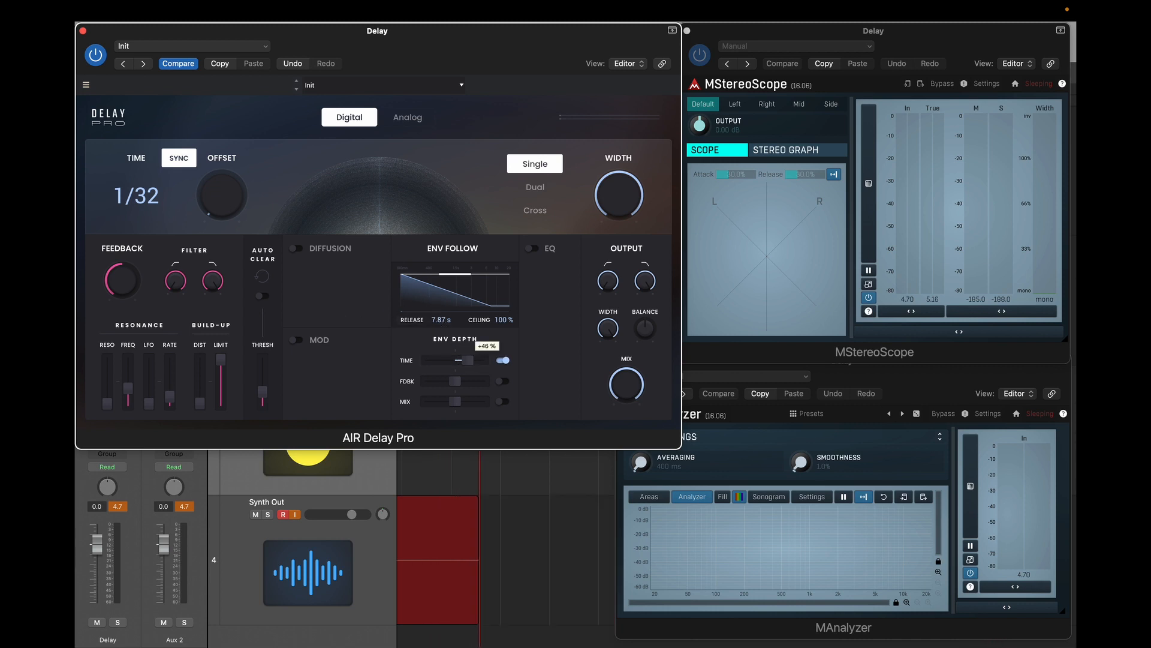
drag(471, 361, 487, 361)
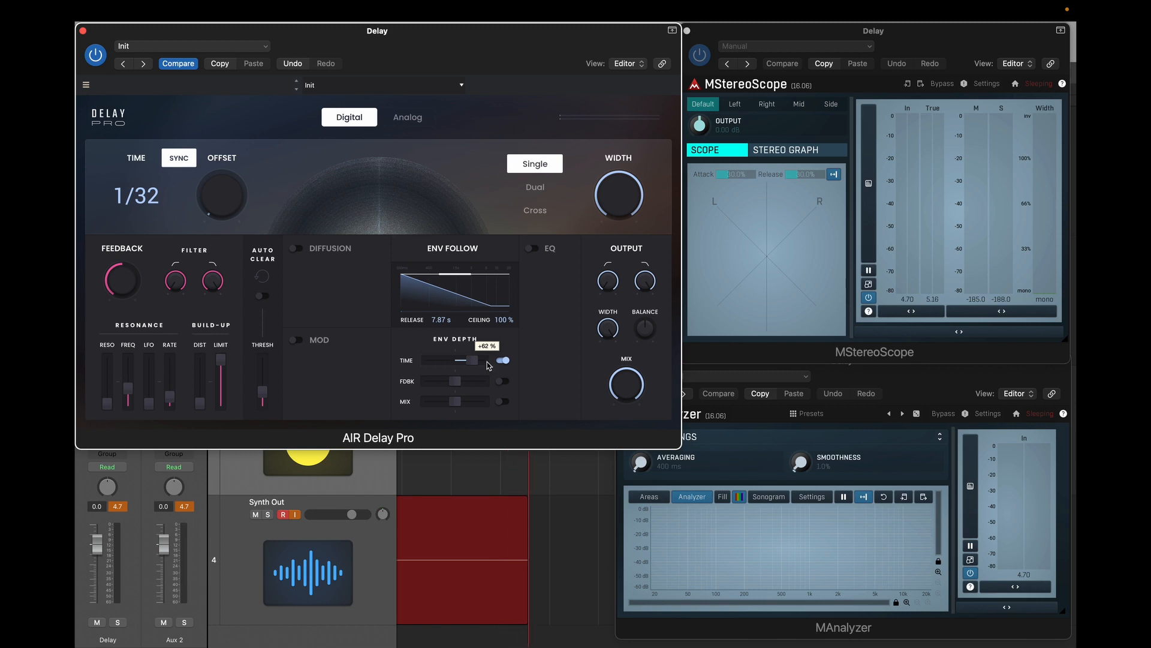
mouse_move(132, 294)
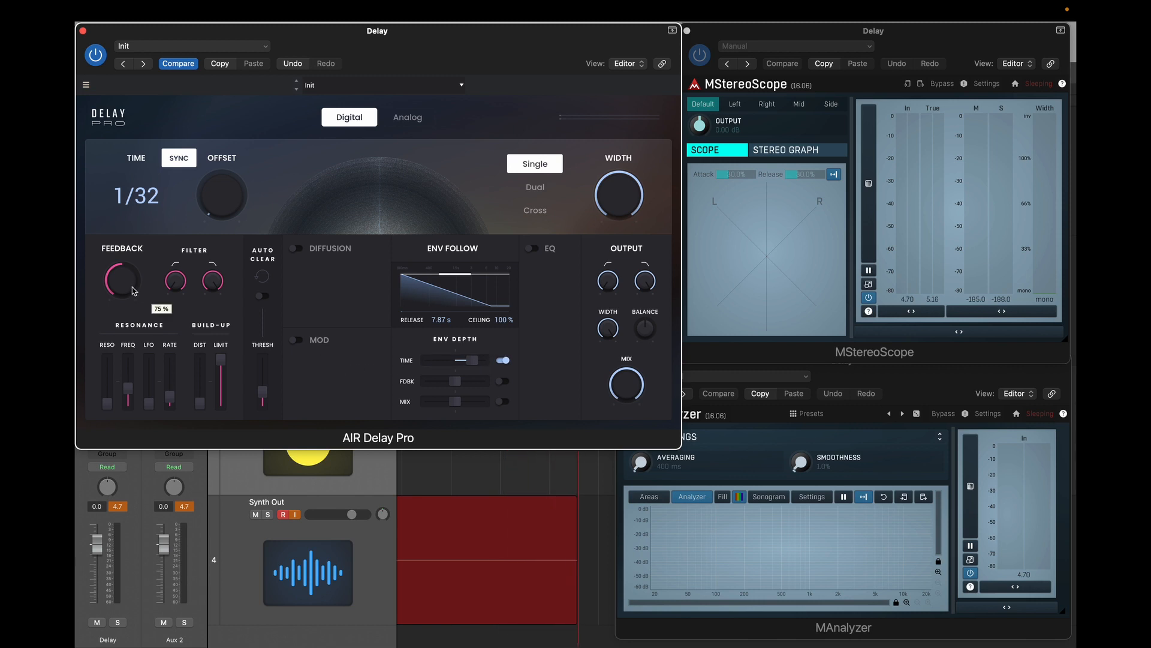
drag(134, 292, 134, 284)
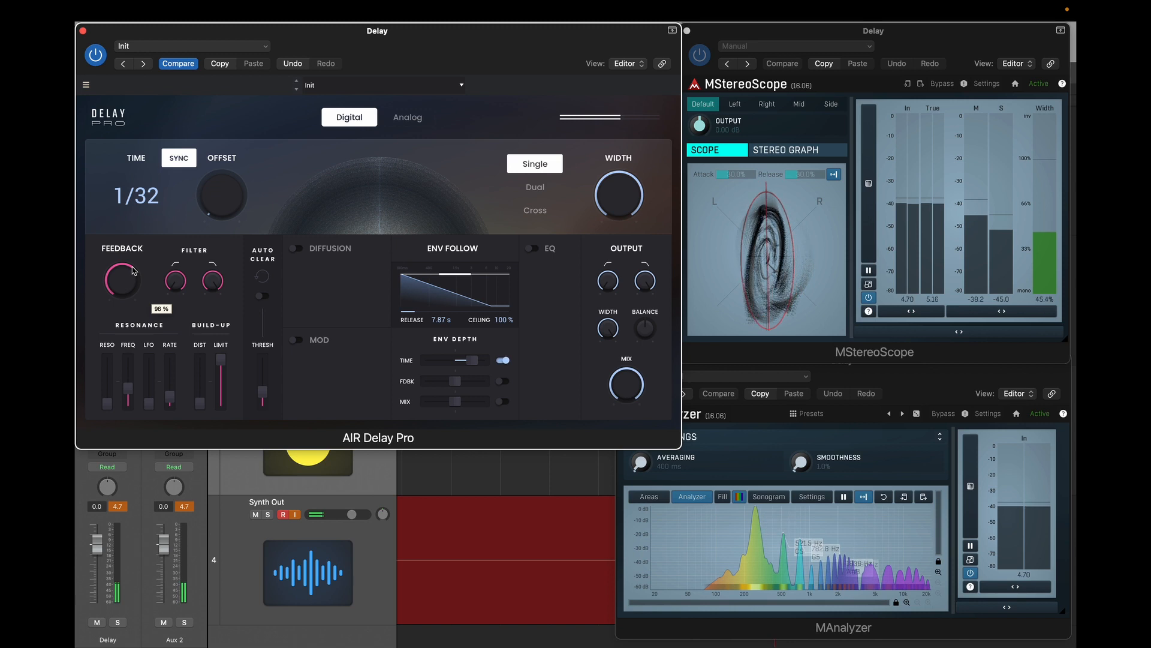
Step: Lower the envelope follower's ceiling to 78% and set the synced delay time to 1/16
drag(461, 274, 462, 293)
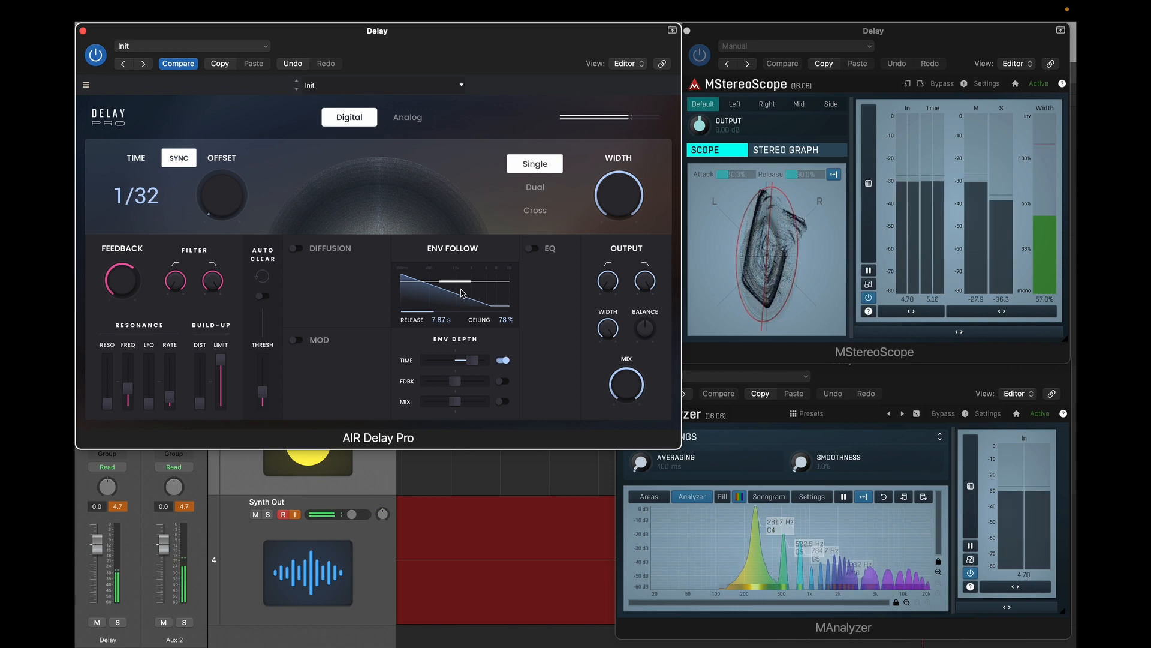
click(139, 205)
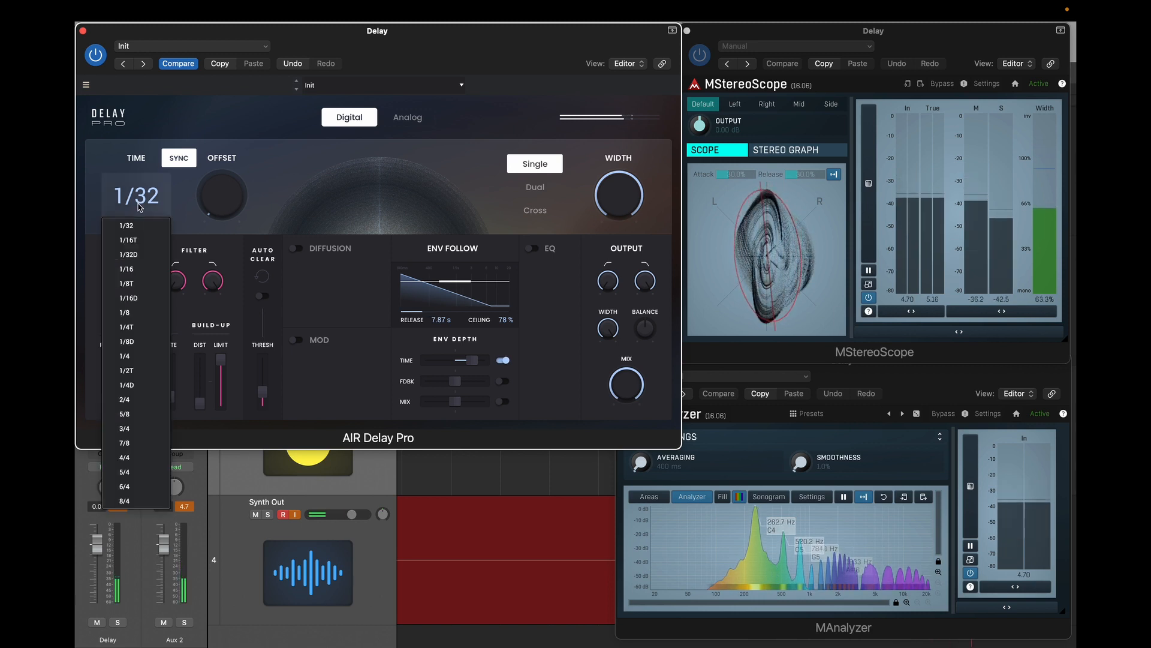
click(139, 271)
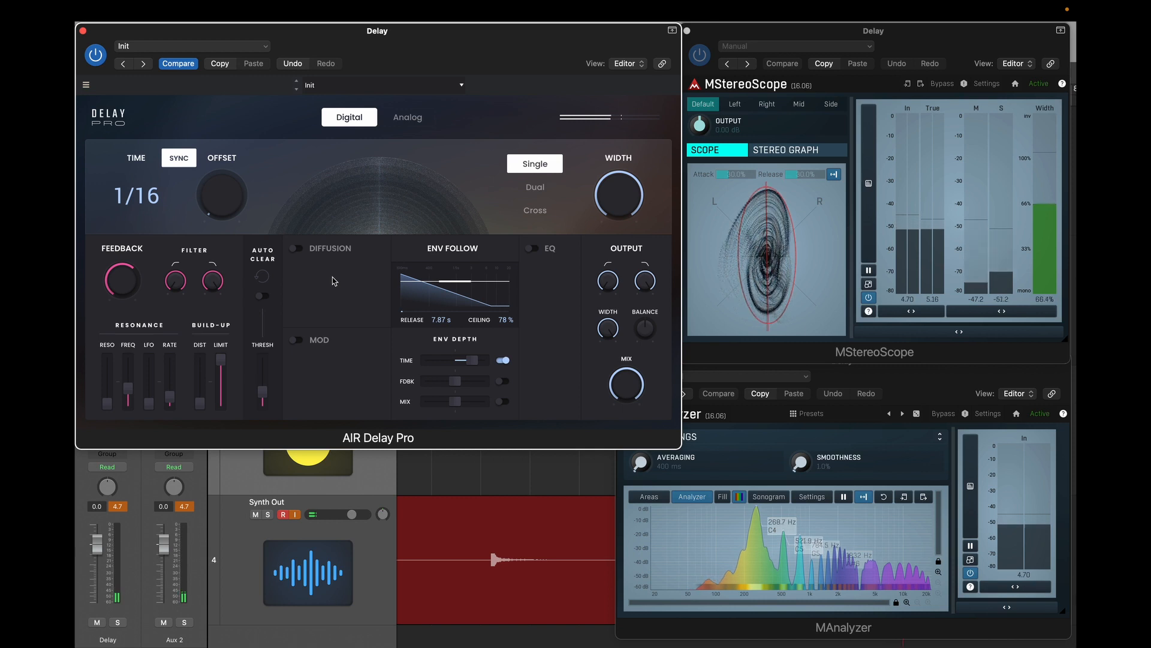
Step: Turn off tempo sync and envelope control of time, returning its depth to near centre, and switch the delay to Analog mode
click(174, 162)
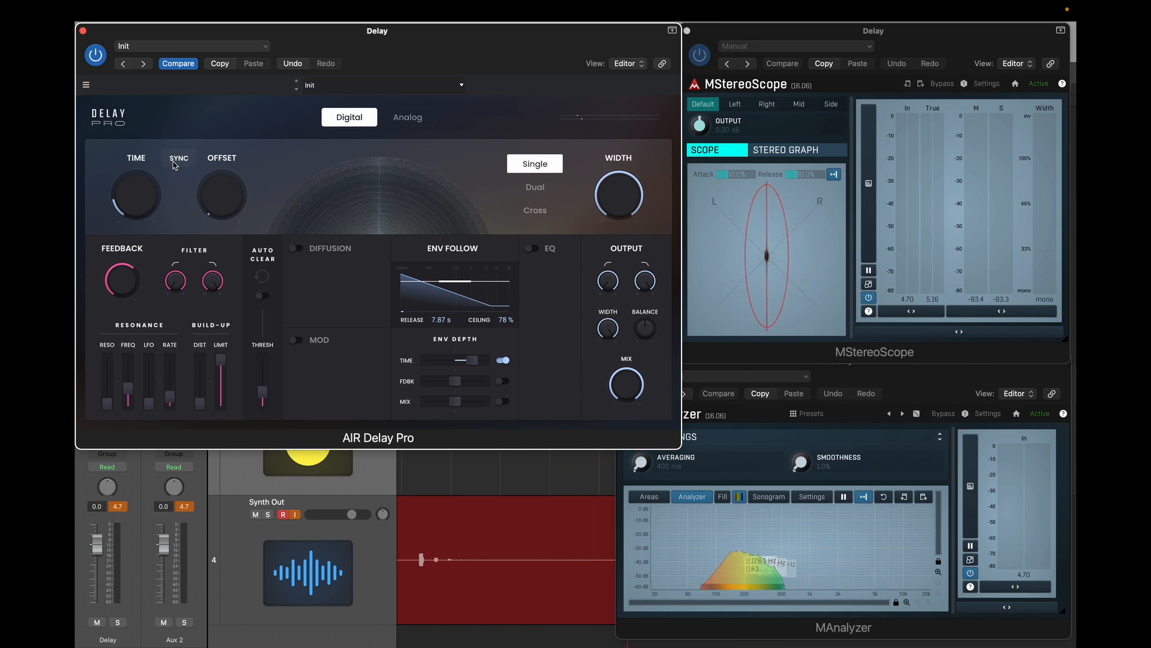
click(509, 361)
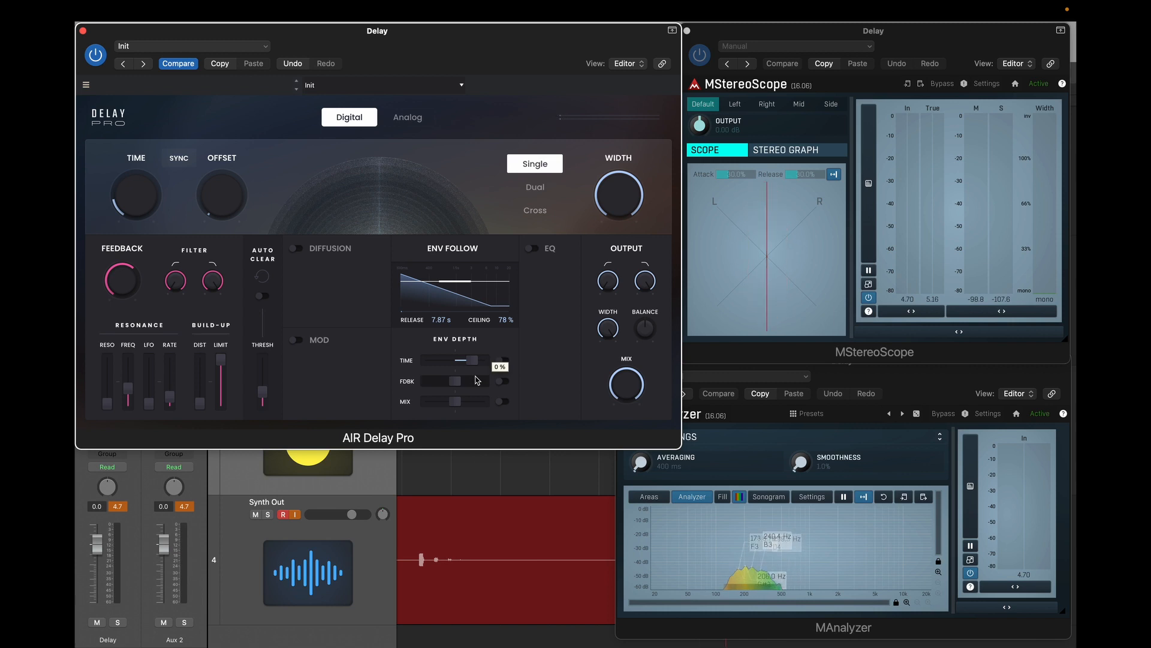
drag(473, 360, 435, 362)
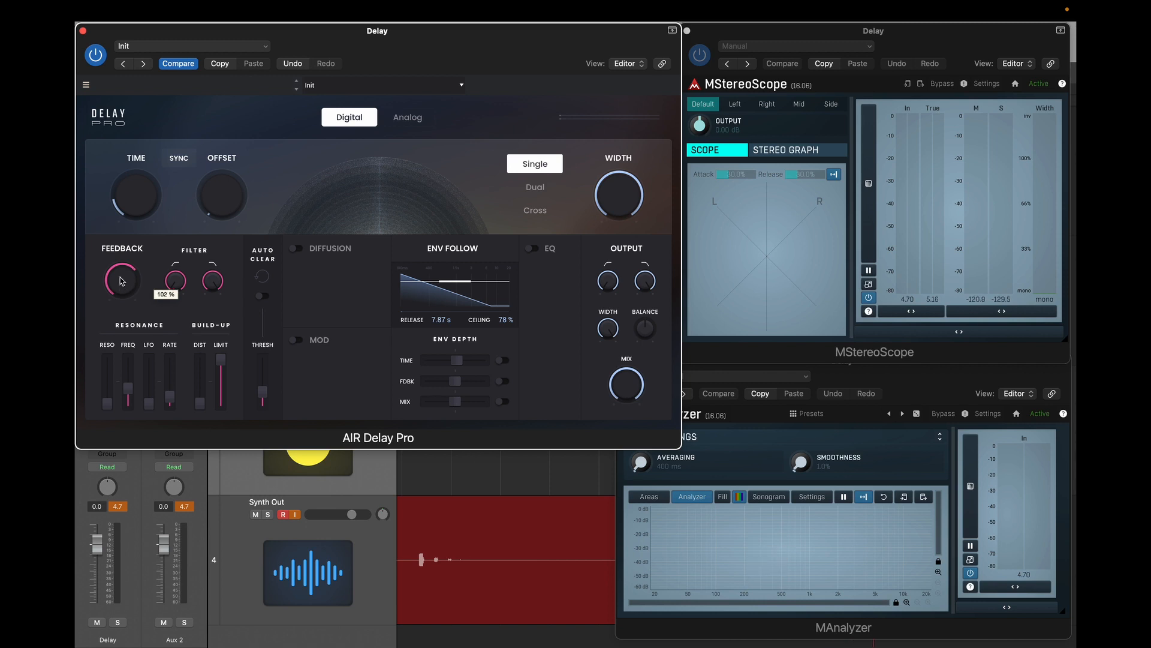
click(407, 118)
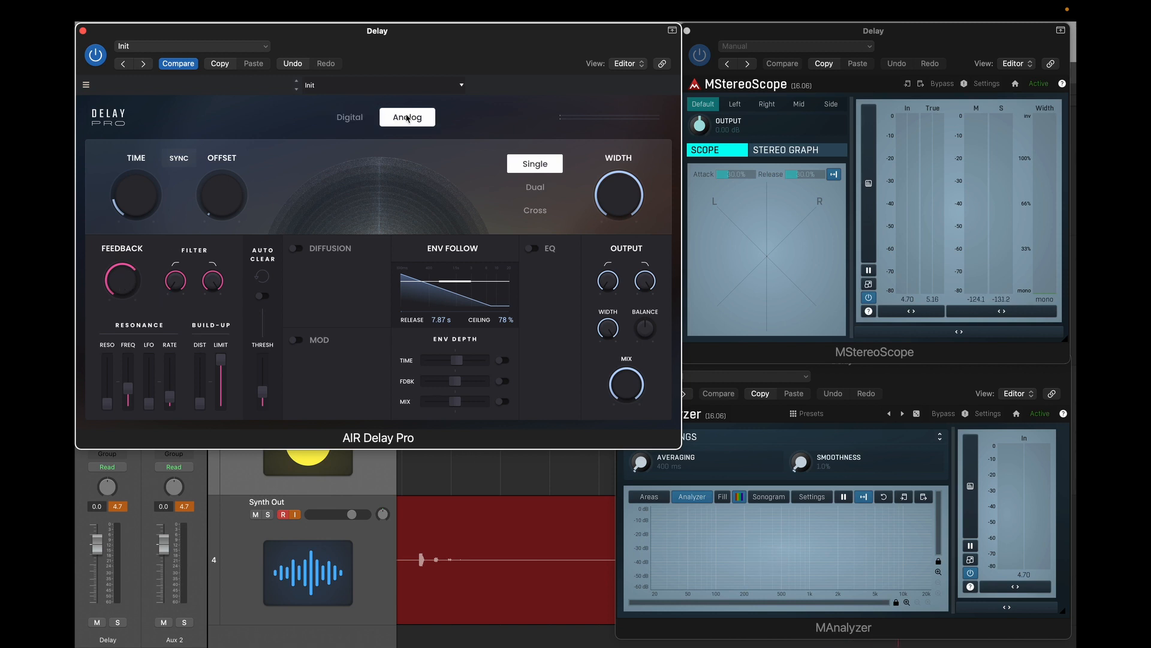
Step: Turn tempo sync back on and set the synced delay time to 1/4
click(179, 159)
click(138, 193)
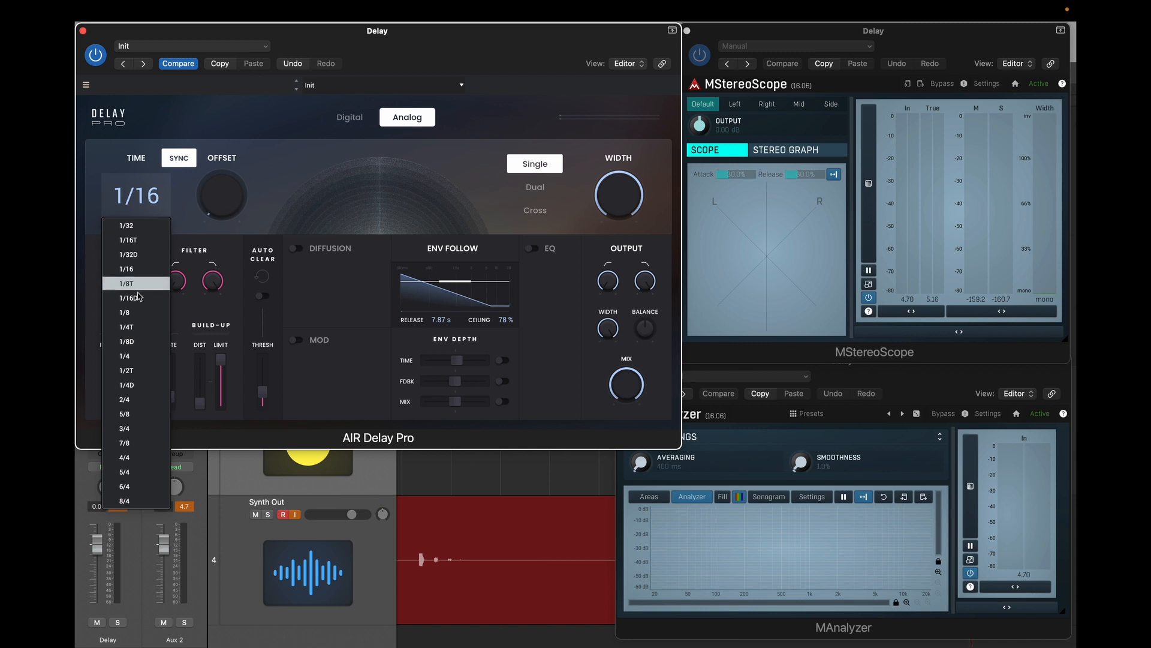
click(132, 356)
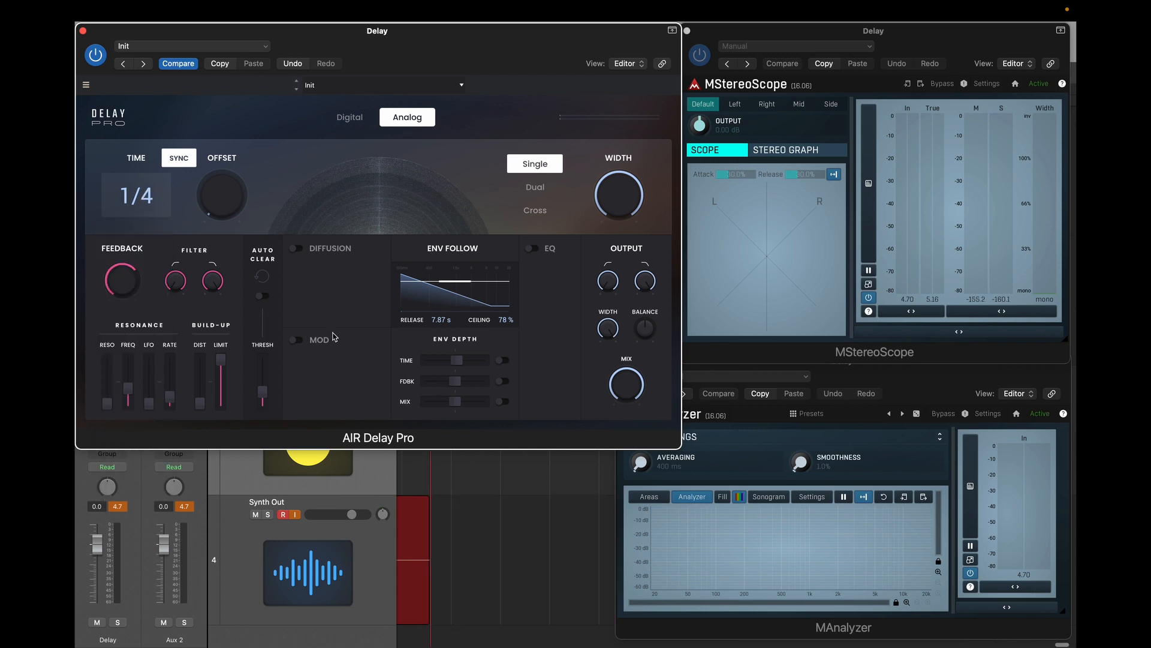
Step: Lower the feedback and audition a raised envelope depth on feedback, finishing with that envelope control switched off
mouse_move(119, 278)
drag(122, 281, 122, 298)
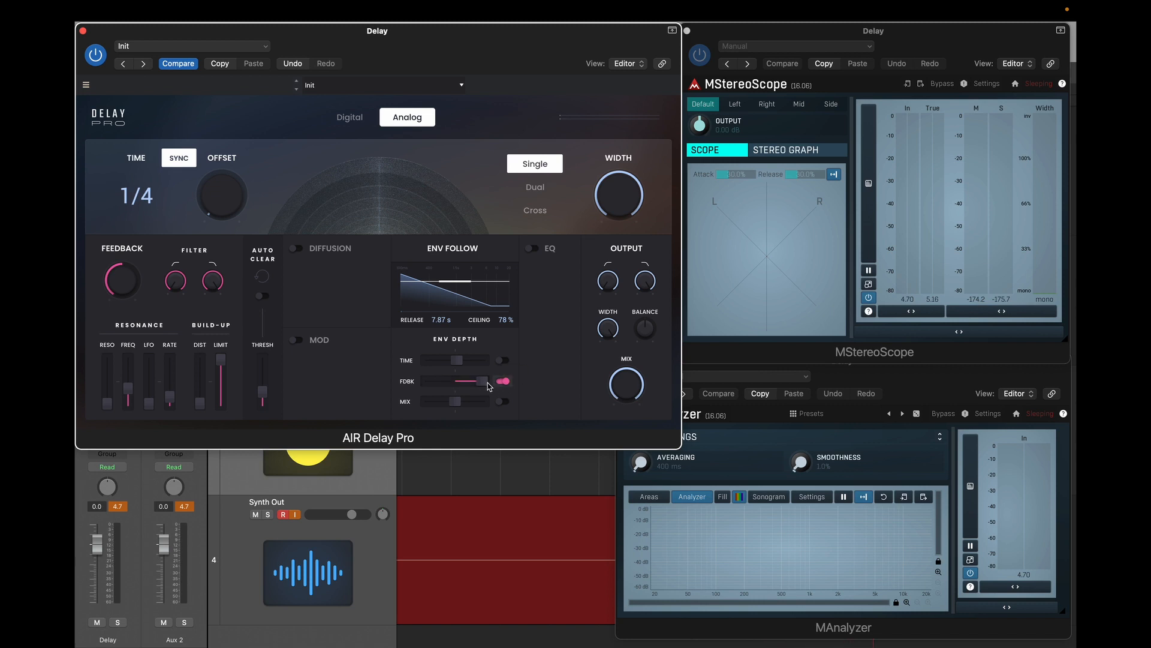
key(space)
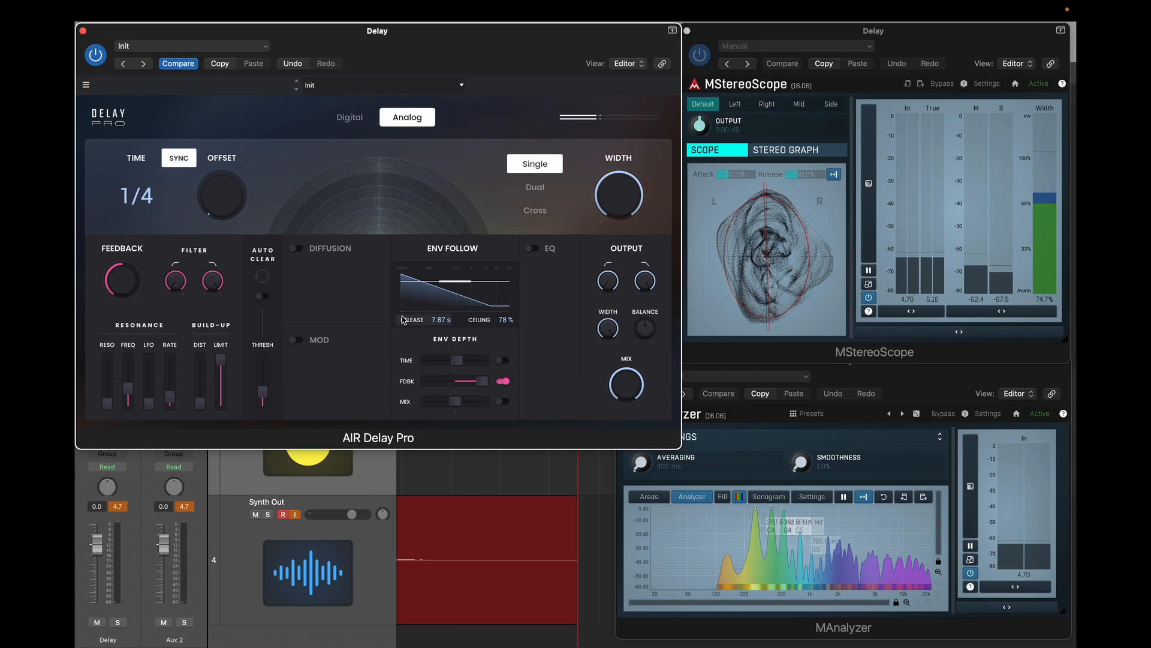
click(504, 382)
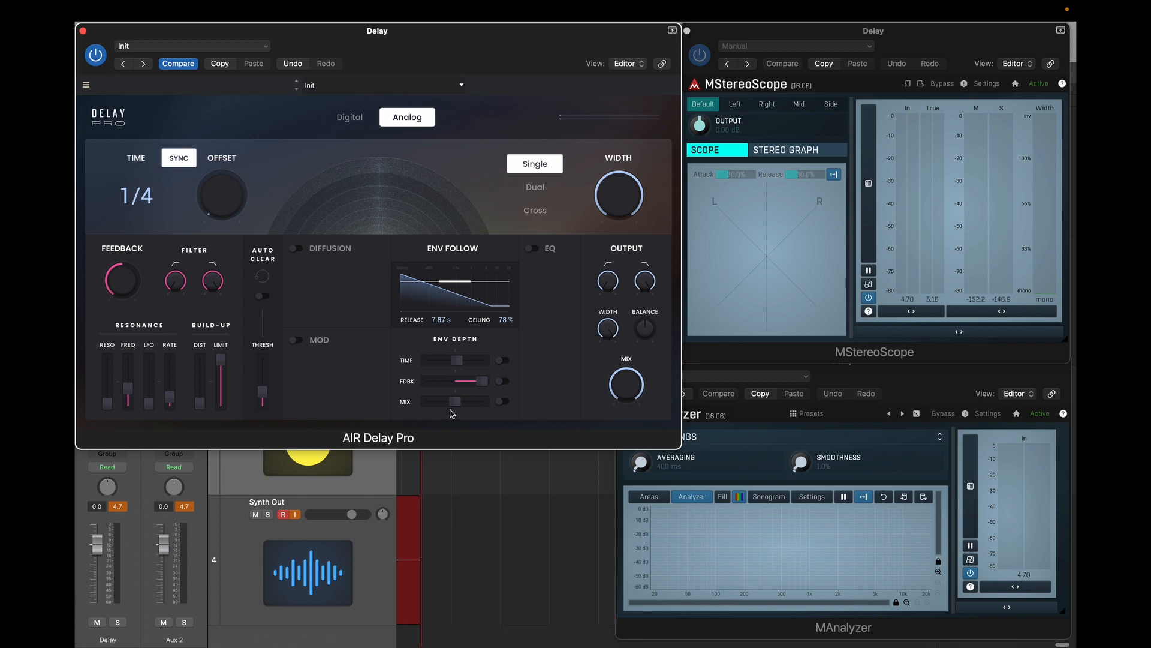
Step: Enable the EQ with boosted gain and sweep its frequency during playback, bringing it down to 197 Hz
mouse_move(461, 402)
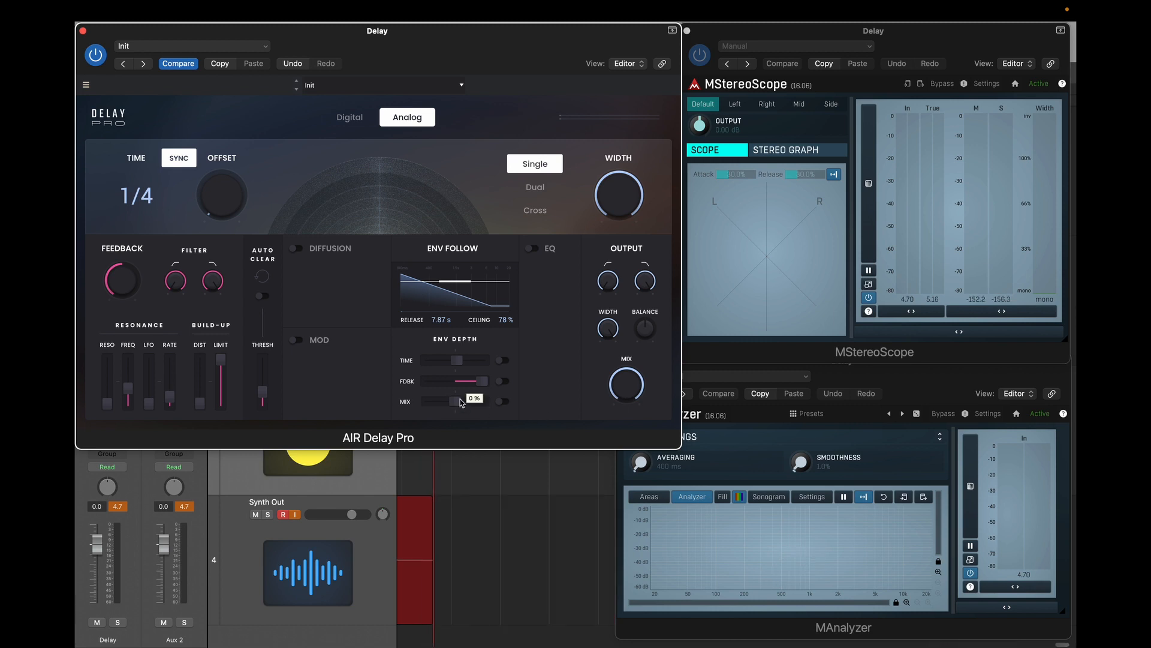
click(532, 248)
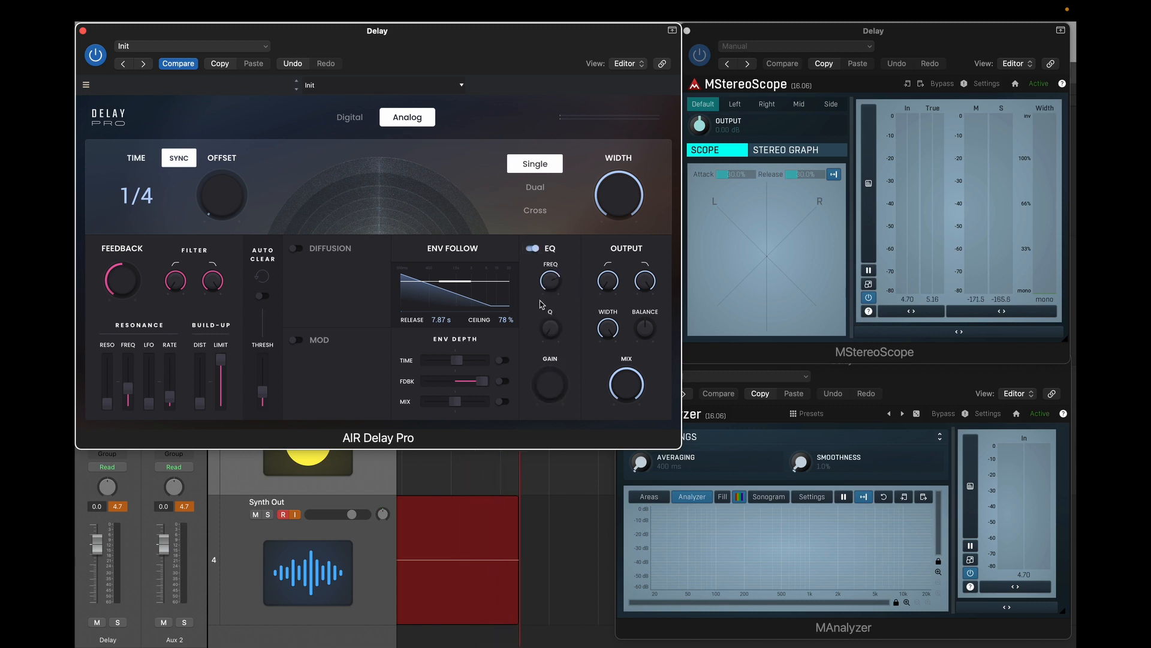
mouse_move(541, 337)
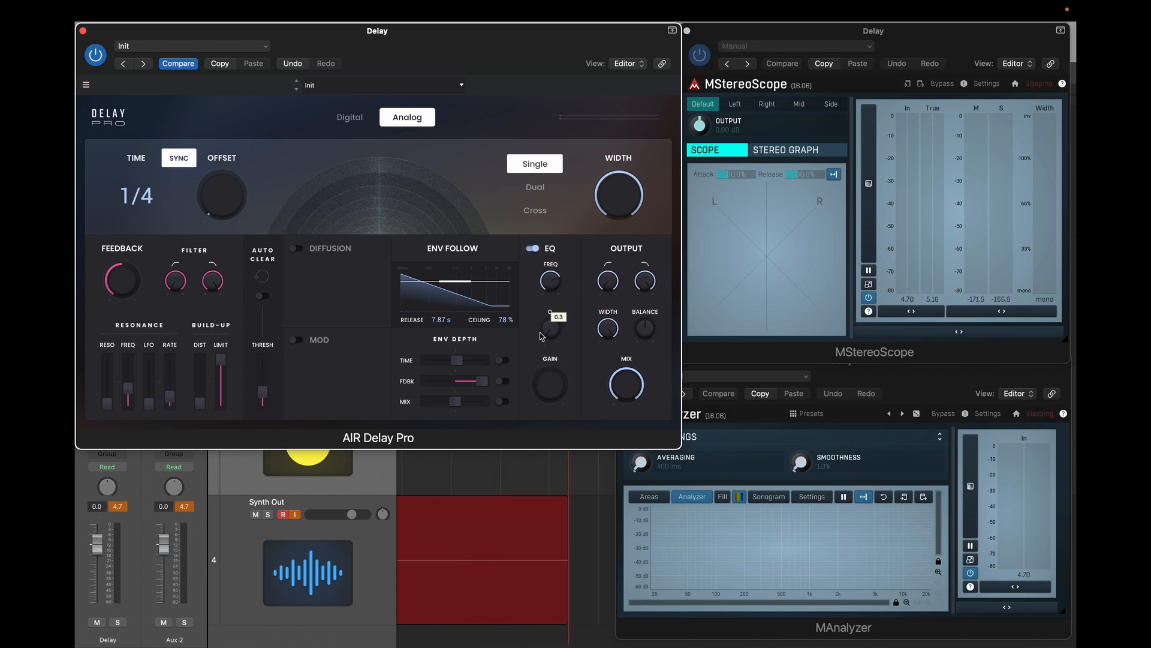
mouse_move(559, 288)
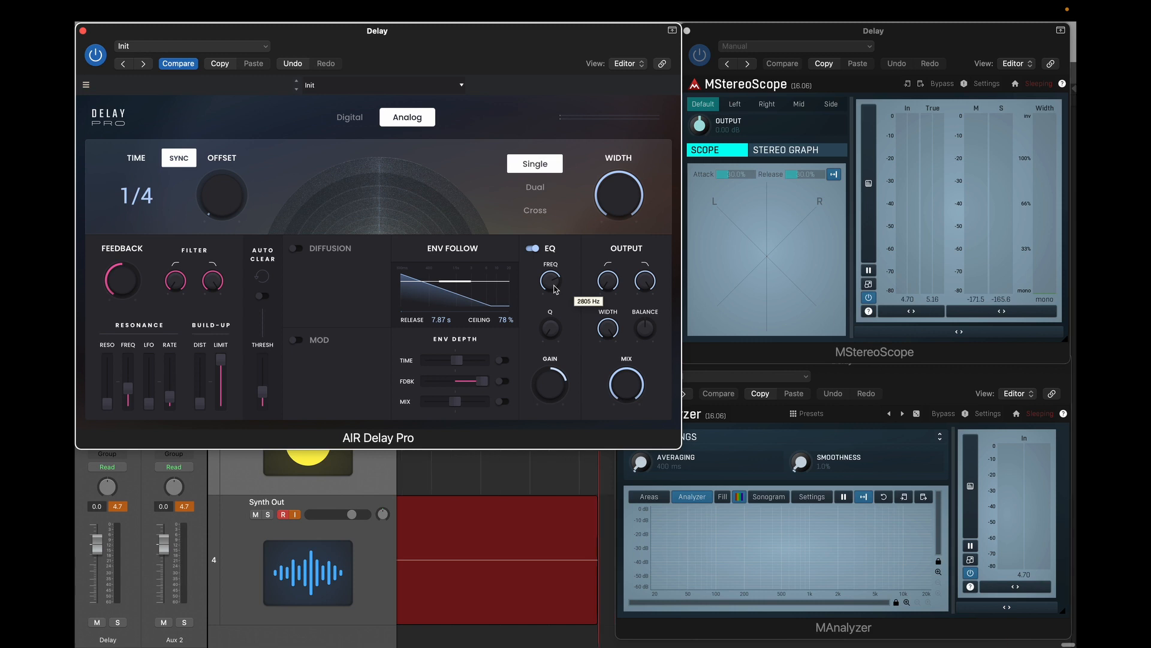
key(space)
drag(556, 289, 555, 345)
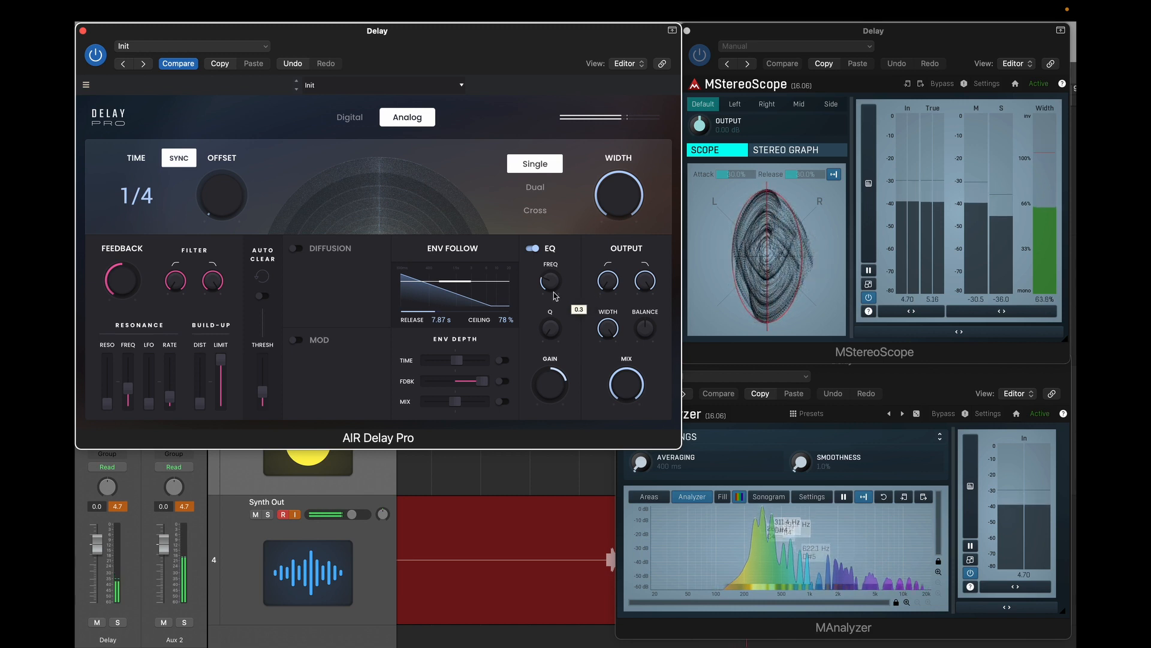
drag(553, 292, 548, 273)
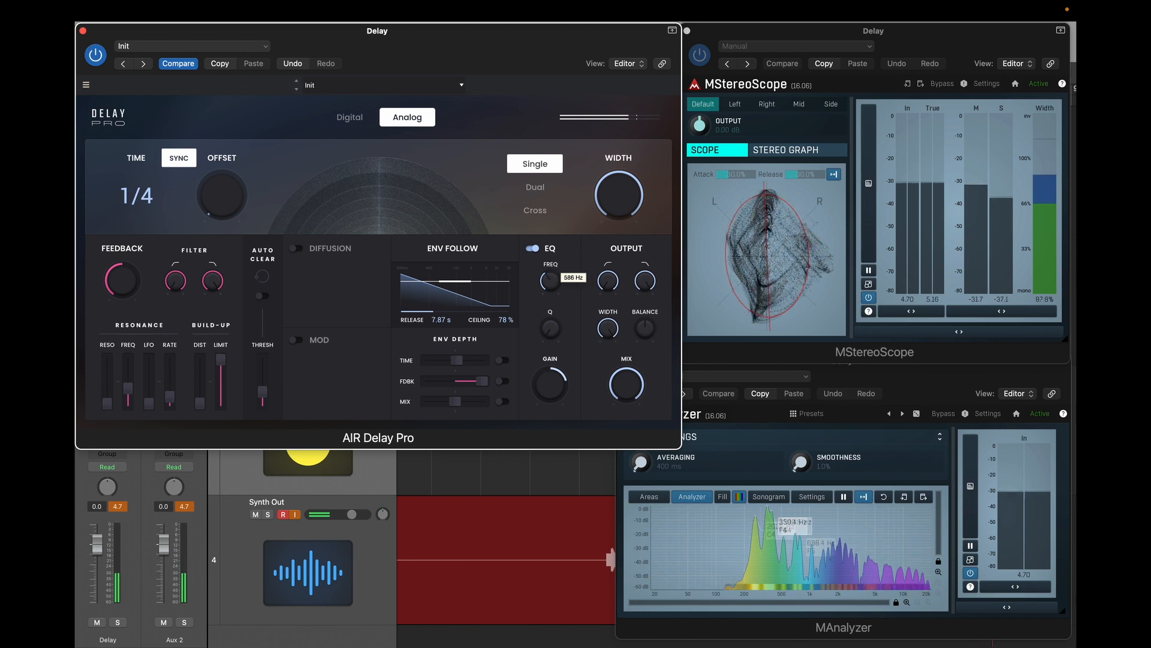
drag(550, 280, 550, 282)
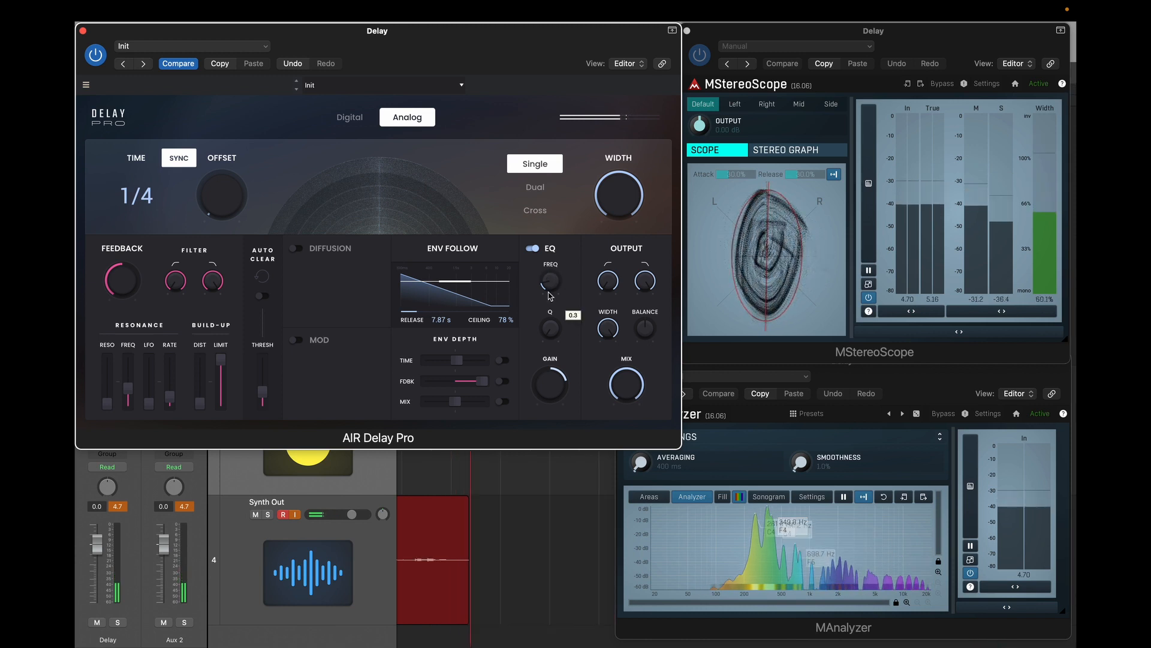
mouse_move(552, 285)
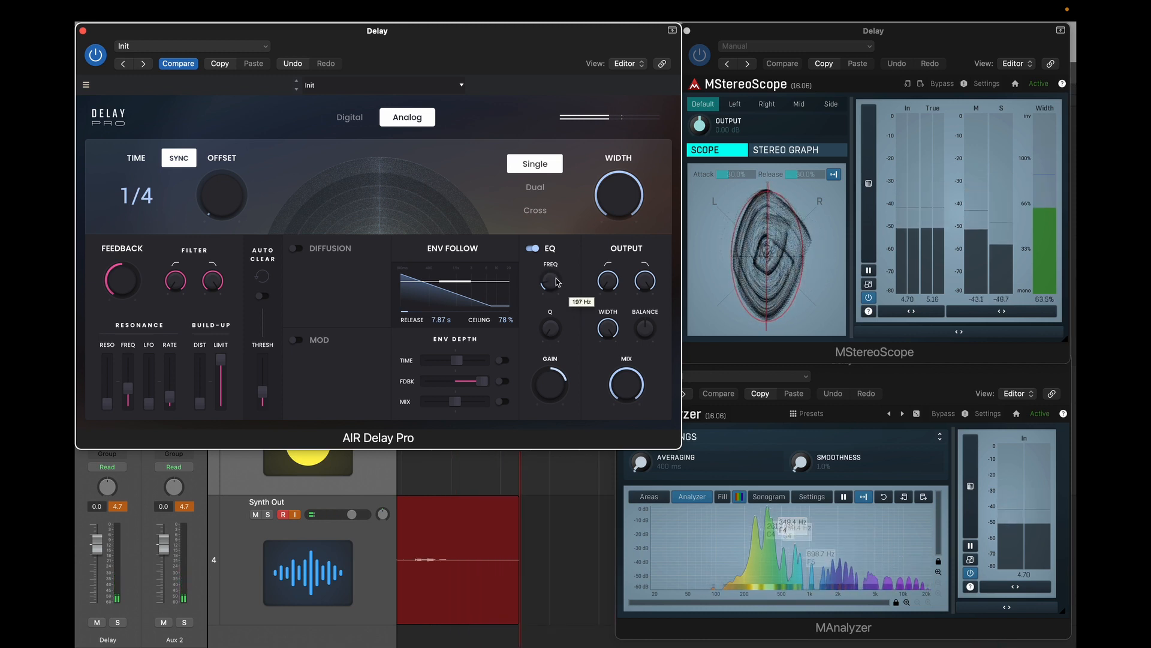
Step: Raise the EQ's Q to 9.1 and sweep its frequency during playback, settling on 447 Hz
mouse_move(550, 327)
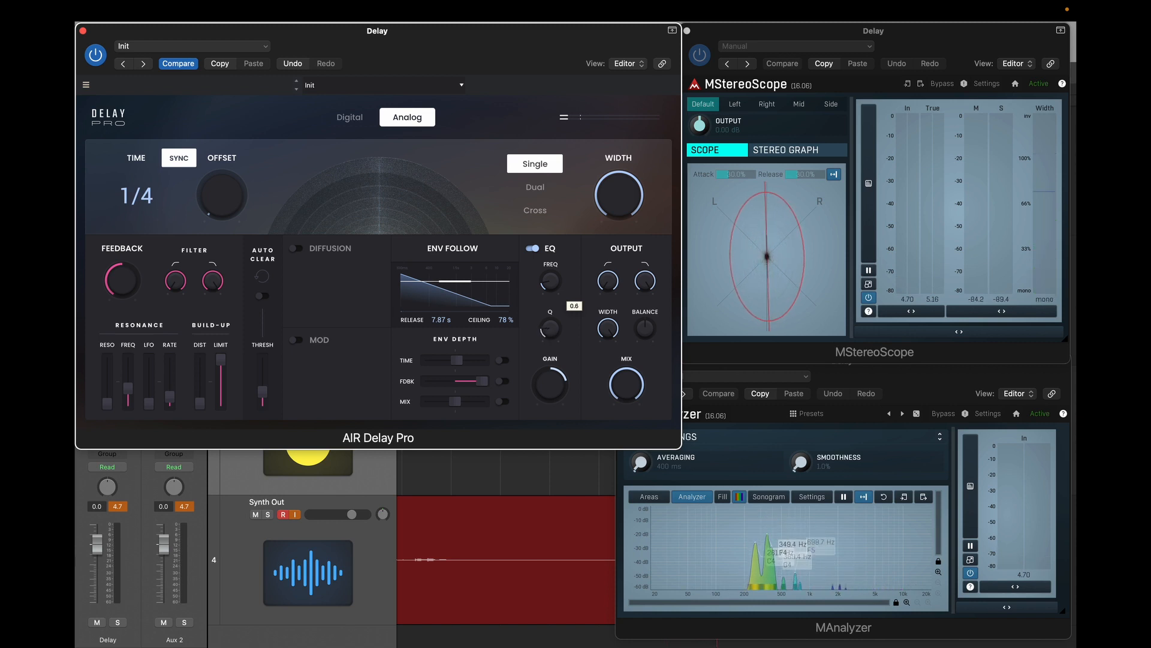
drag(556, 281, 553, 277)
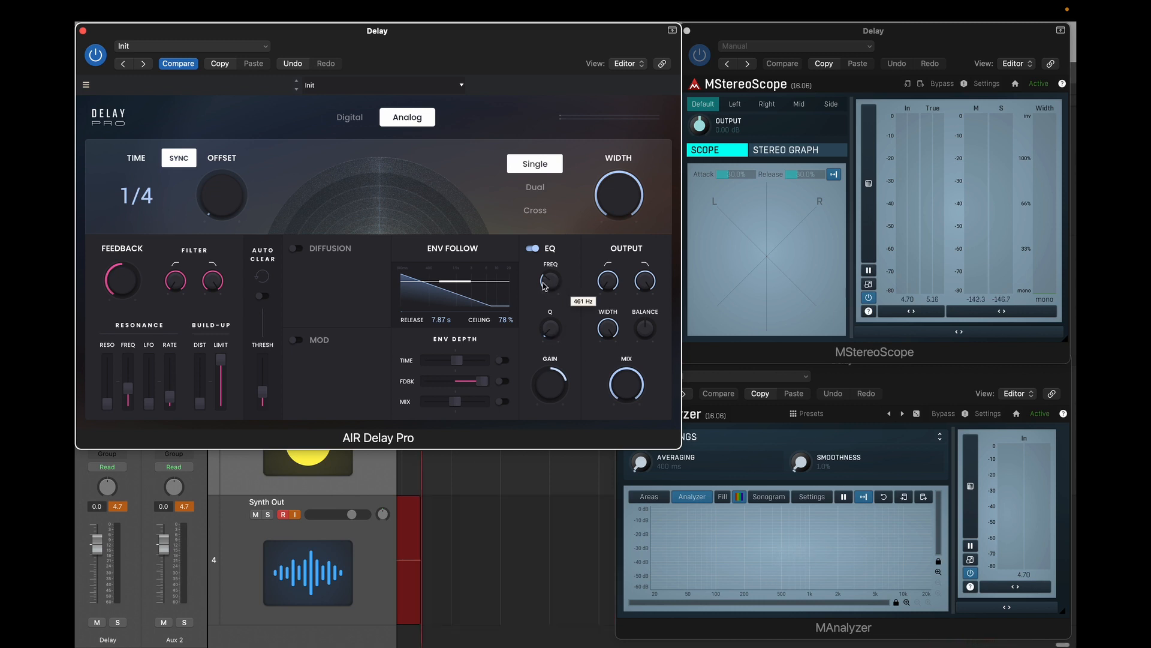
drag(557, 330, 556, 326)
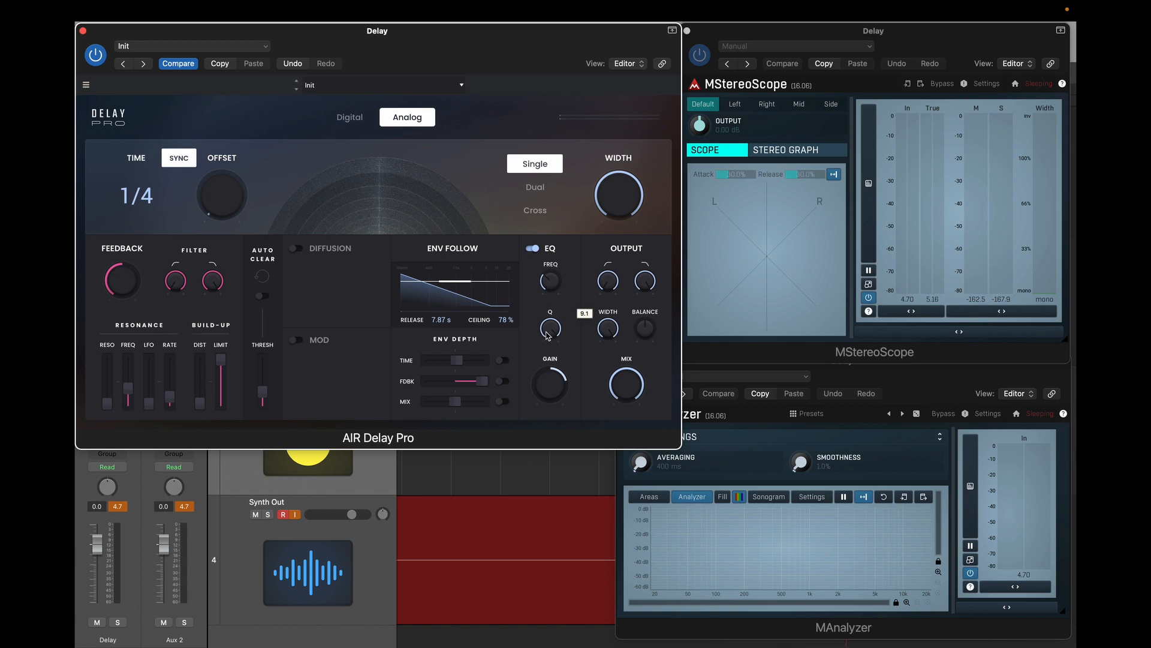
key(space)
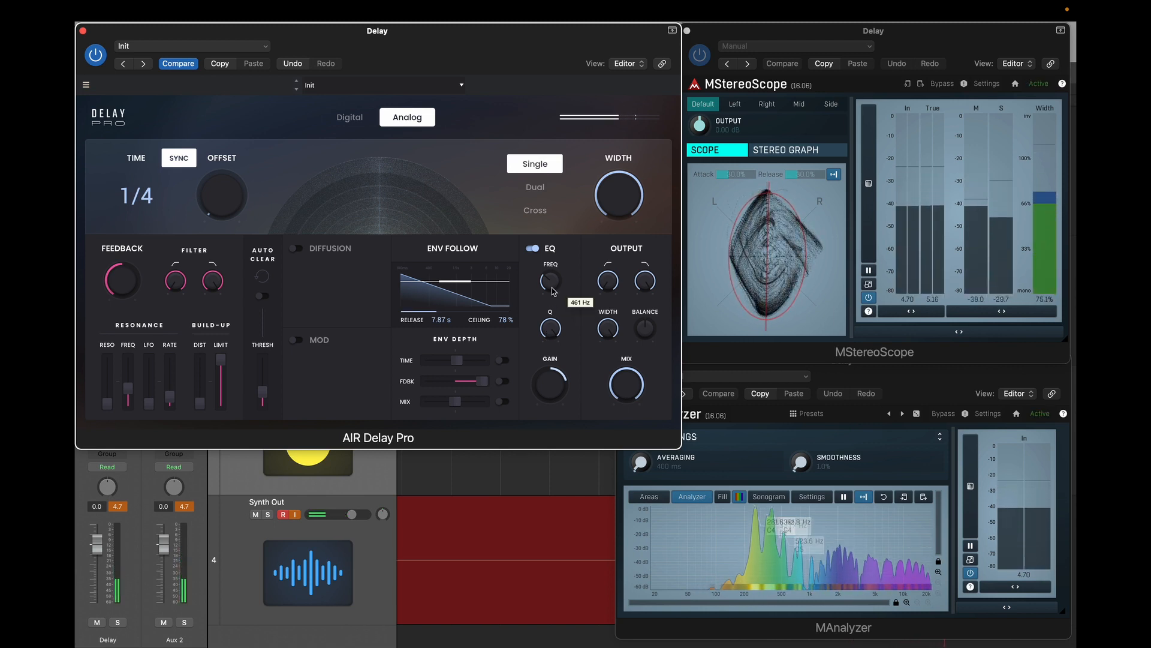
mouse_move(550, 287)
mouse_down()
mouse_move(549, 298)
mouse_move(552, 273)
mouse_up()
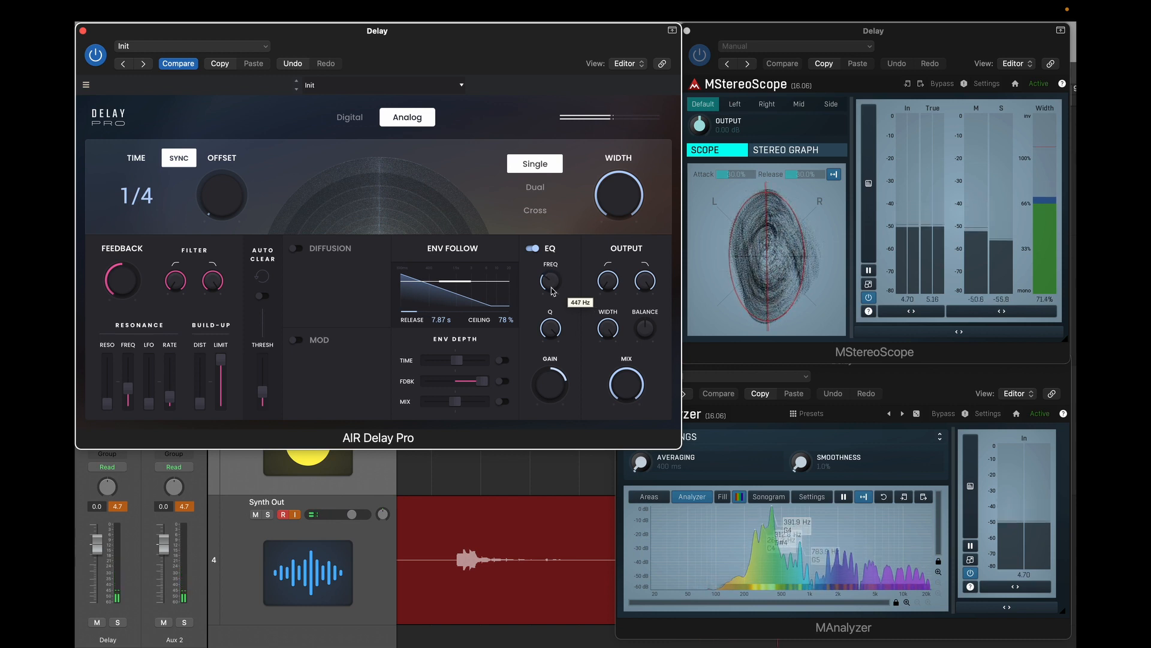
Step: Audition an EQ gain cut with a reduced Q and the frequency at 535 Hz, finishing with the EQ switched off
drag(554, 384, 554, 400)
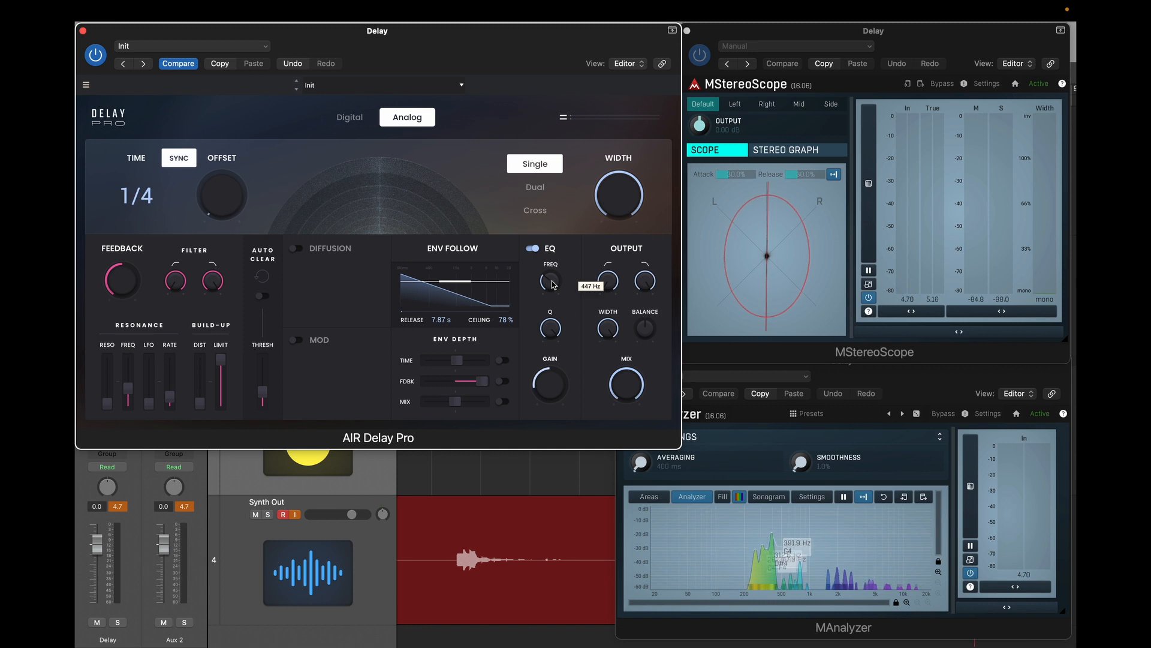
mouse_move(553, 286)
mouse_down()
mouse_move(552, 276)
mouse_move(553, 288)
mouse_up()
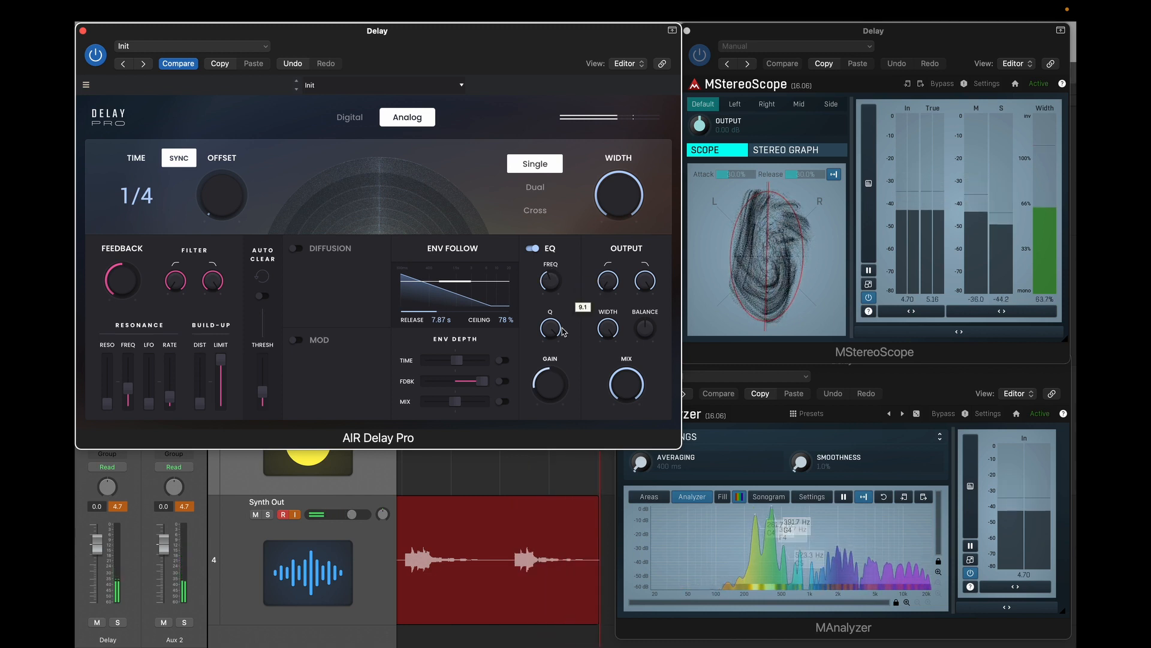
drag(556, 329, 555, 341)
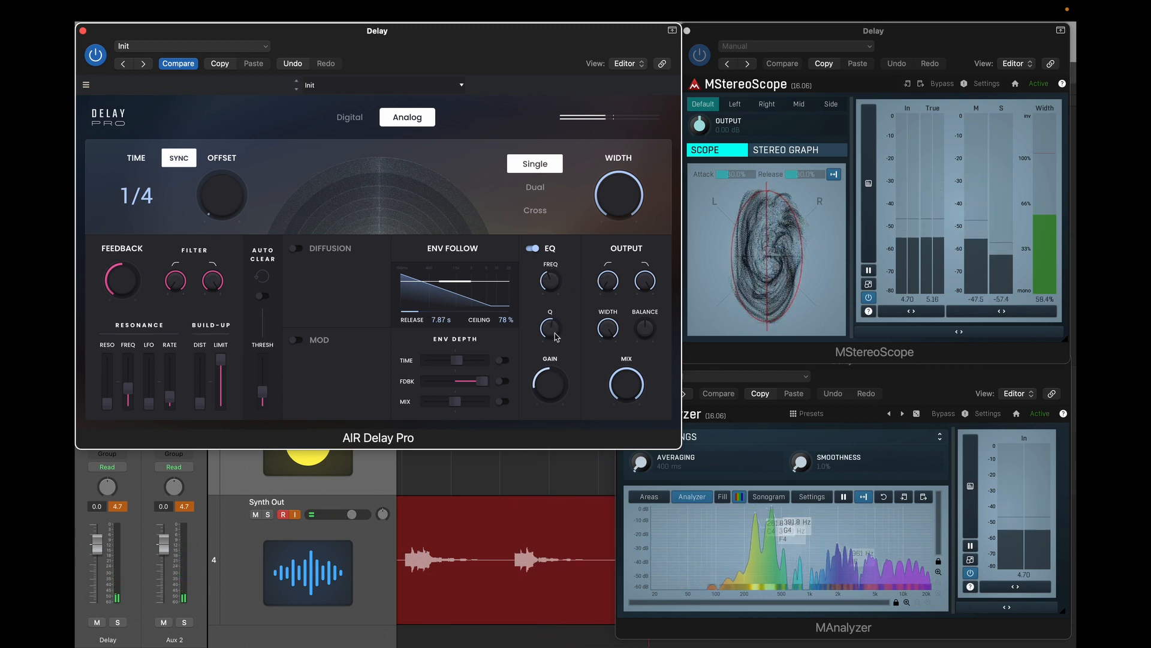
mouse_move(545, 289)
drag(544, 288, 544, 295)
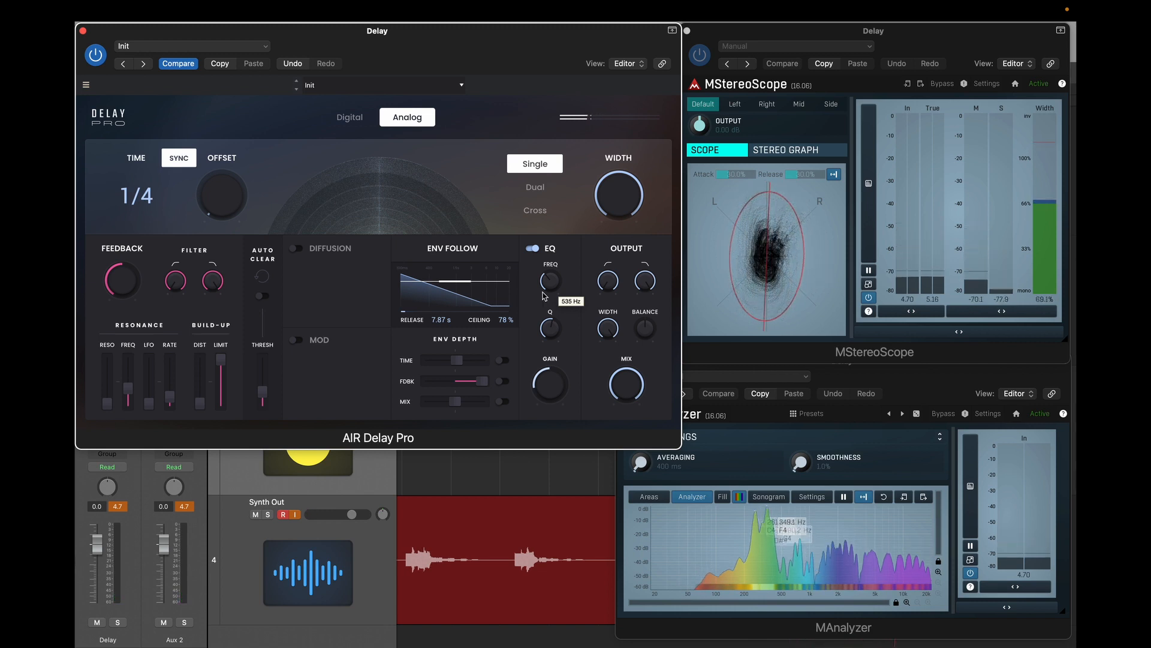
click(533, 254)
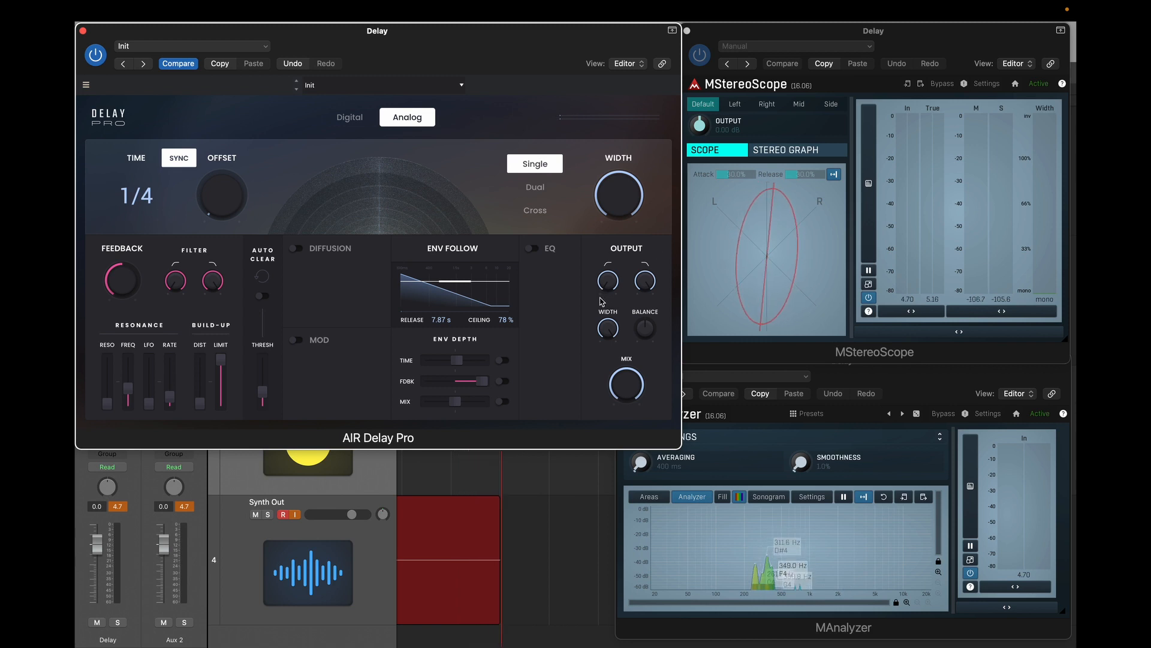
Step: Narrow both output filters and sweep the output width down to near mono and back to full
mouse_move(607, 294)
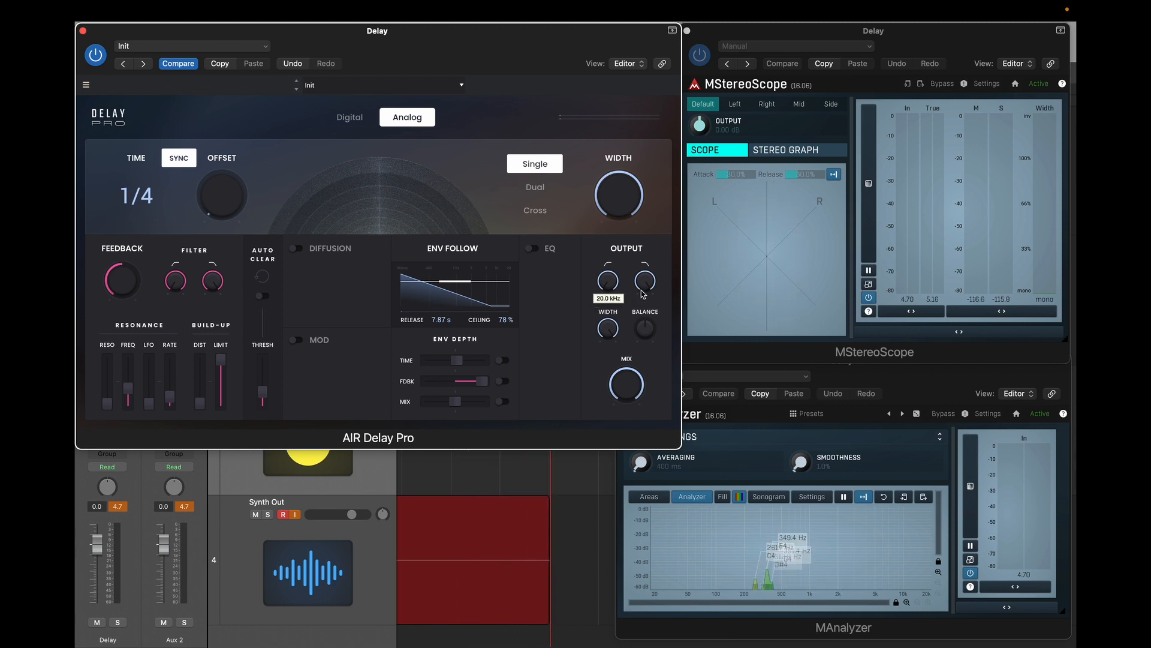
mouse_move(189, 291)
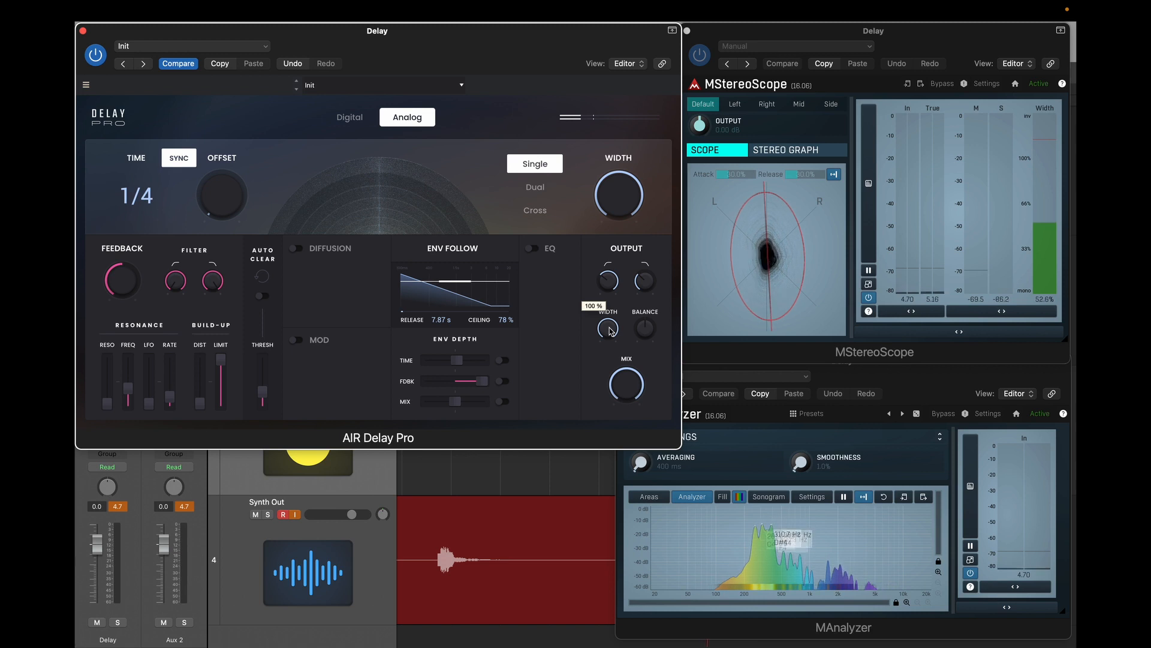
drag(608, 328, 608, 420)
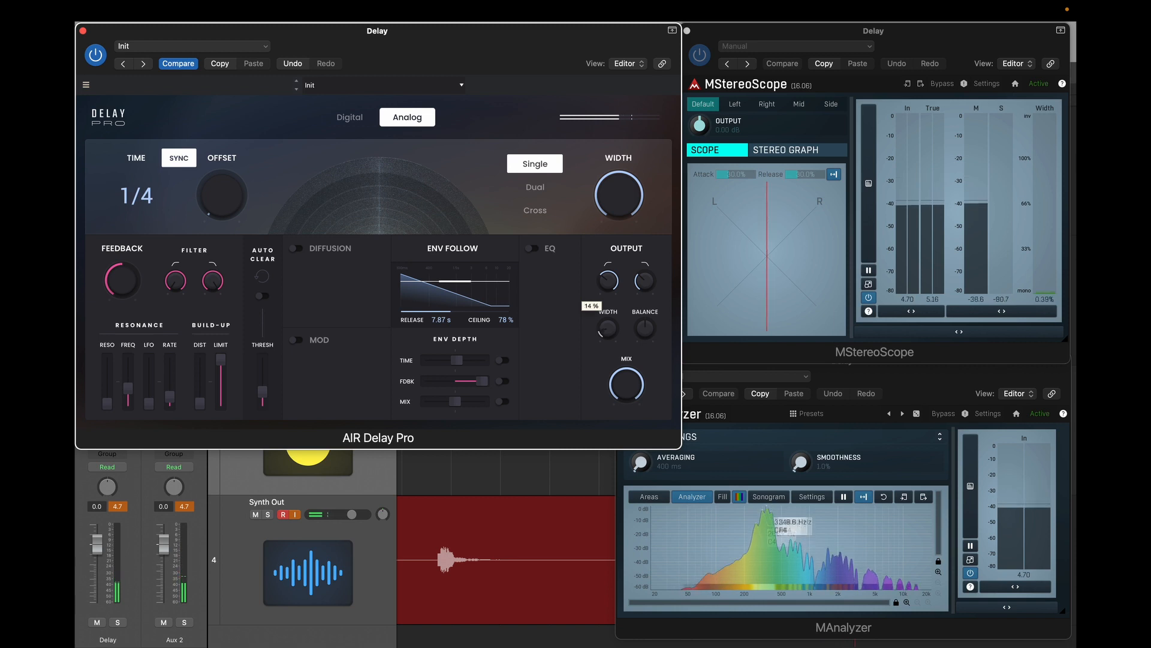
drag(608, 387, 610, 321)
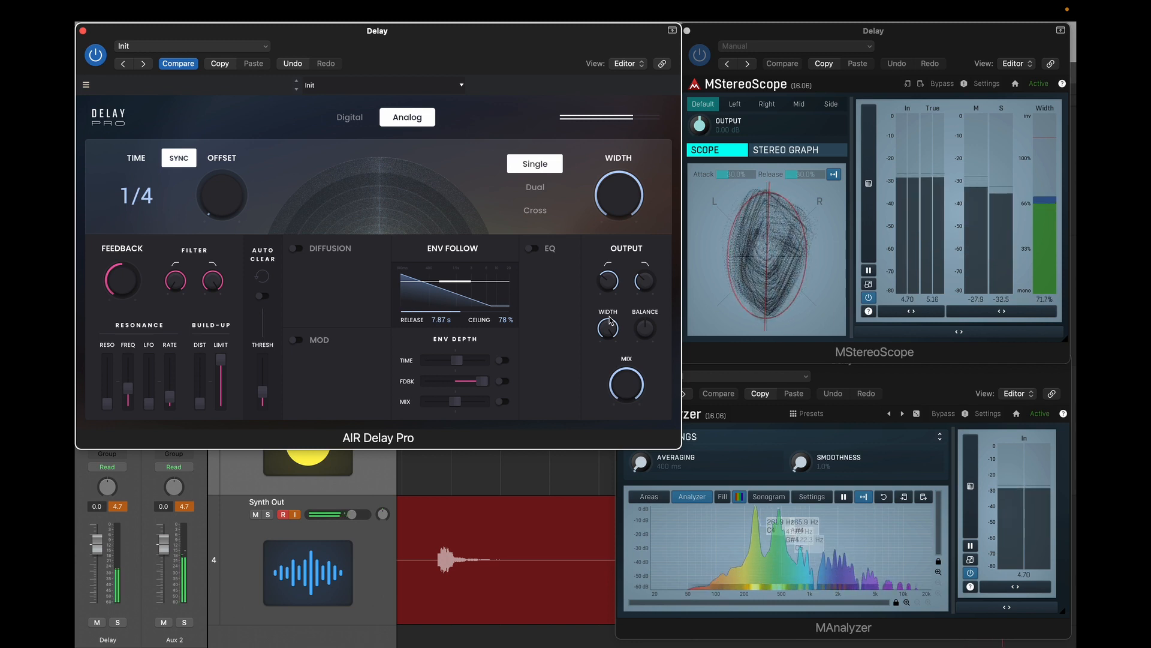
Step: Sweep the output balance away from centre and back to near centre, and lower the output mix to 39%
mouse_move(609, 320)
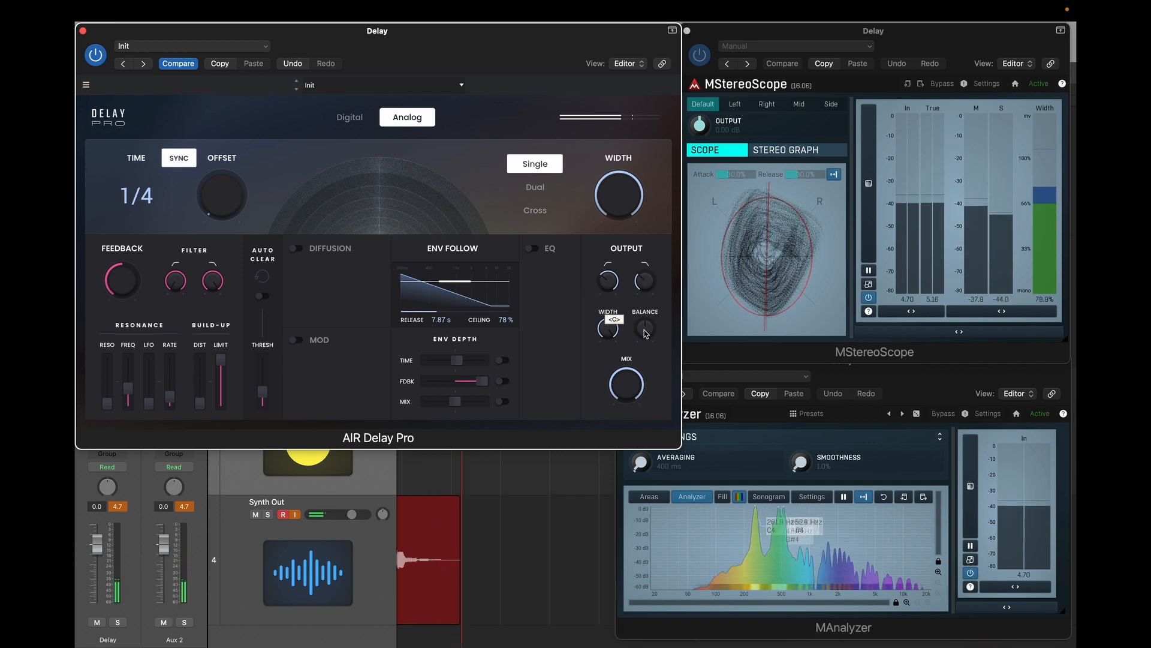
drag(609, 321, 610, 336)
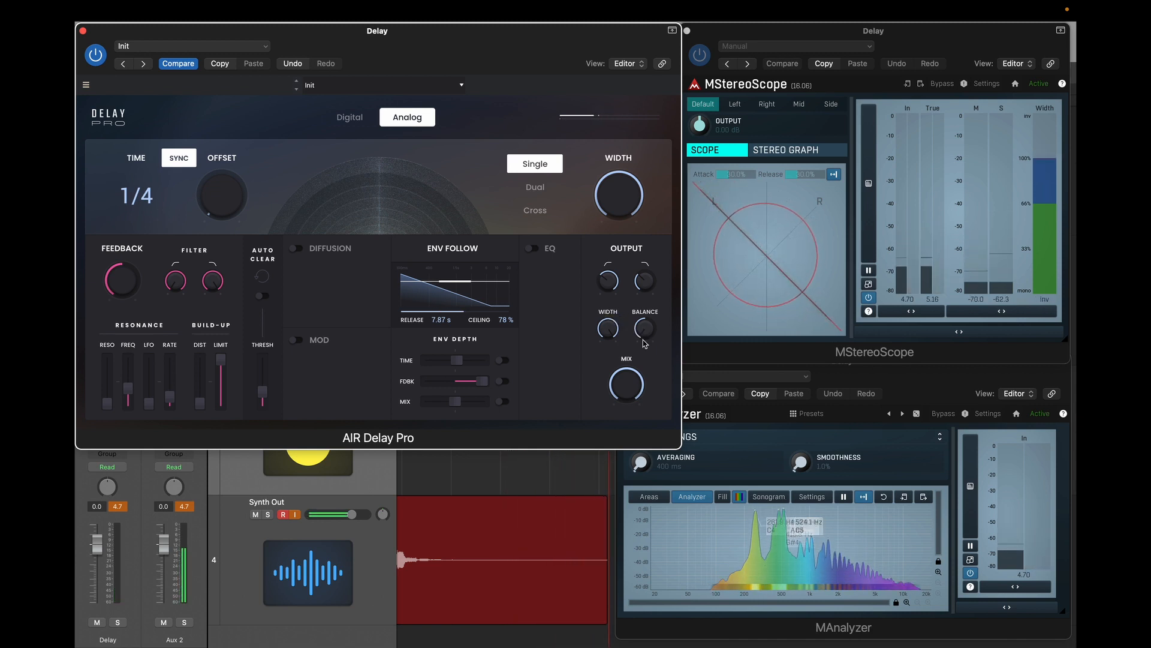
mouse_move(643, 340)
mouse_down()
mouse_move(643, 264)
mouse_move(645, 320)
mouse_up()
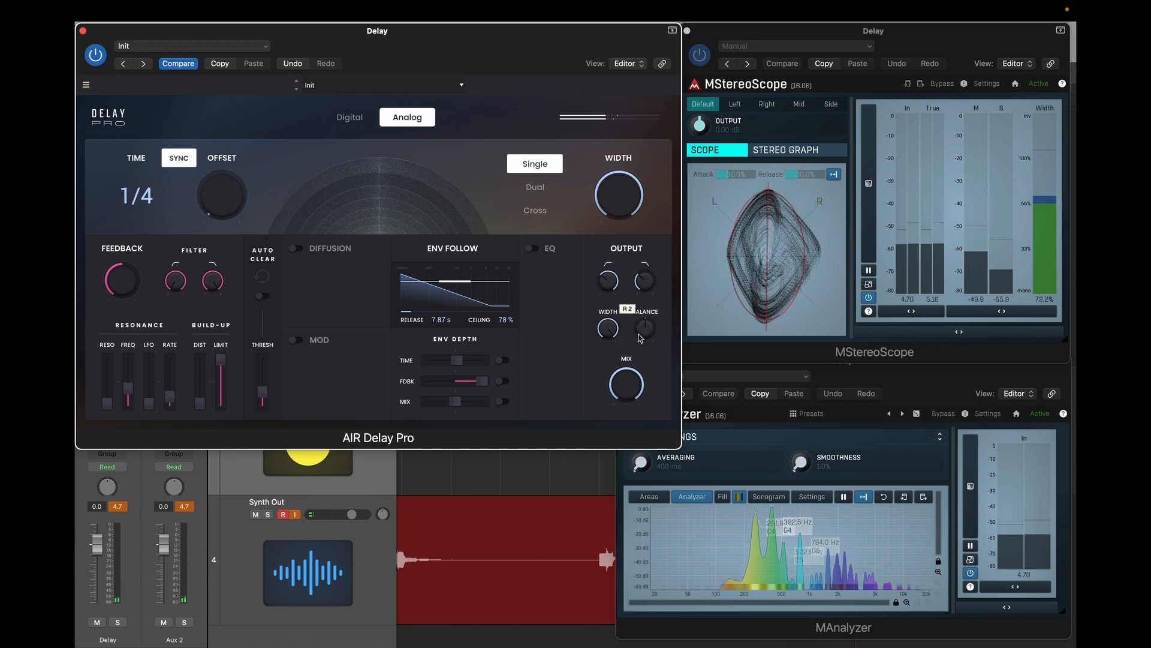
mouse_move(651, 390)
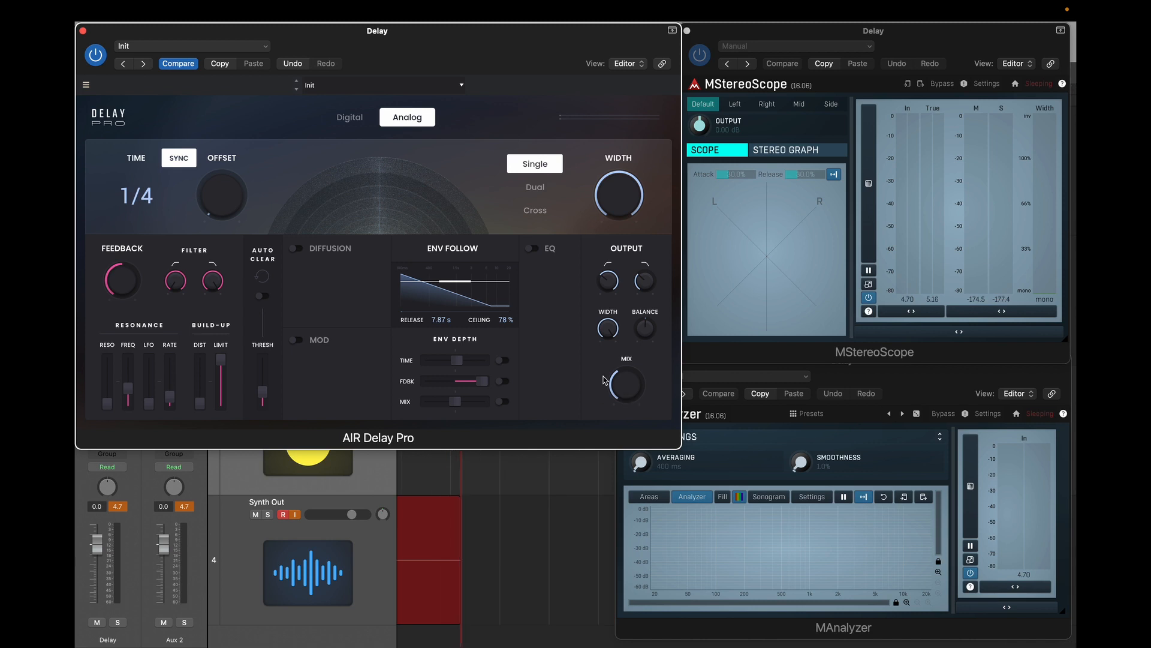
mouse_move(604, 380)
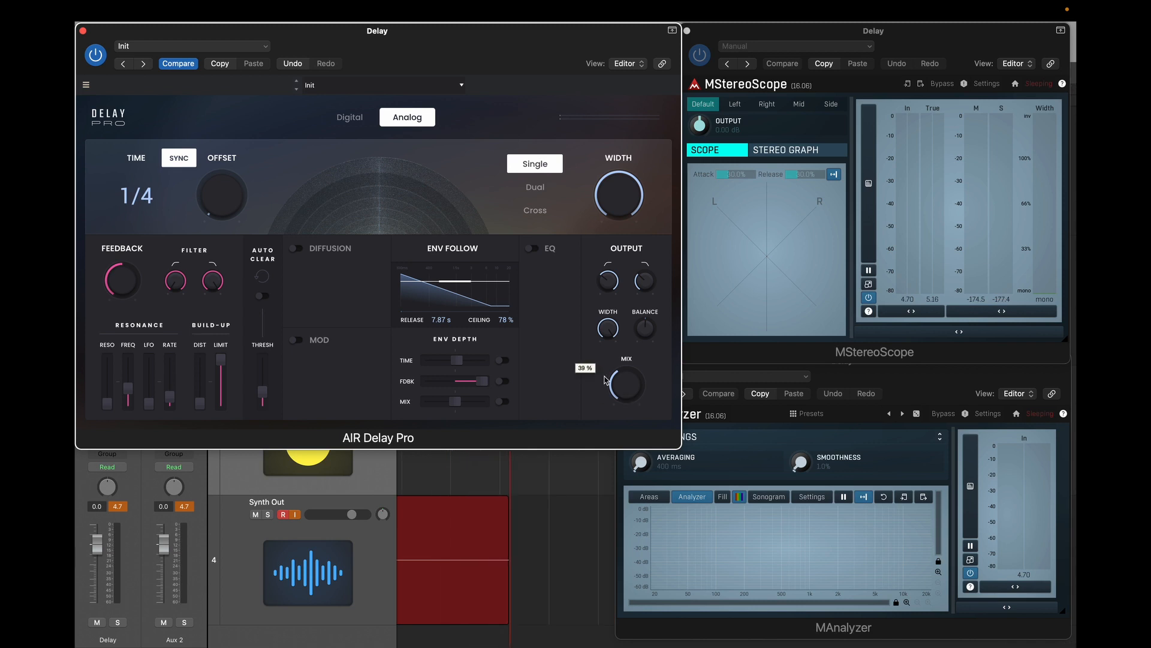